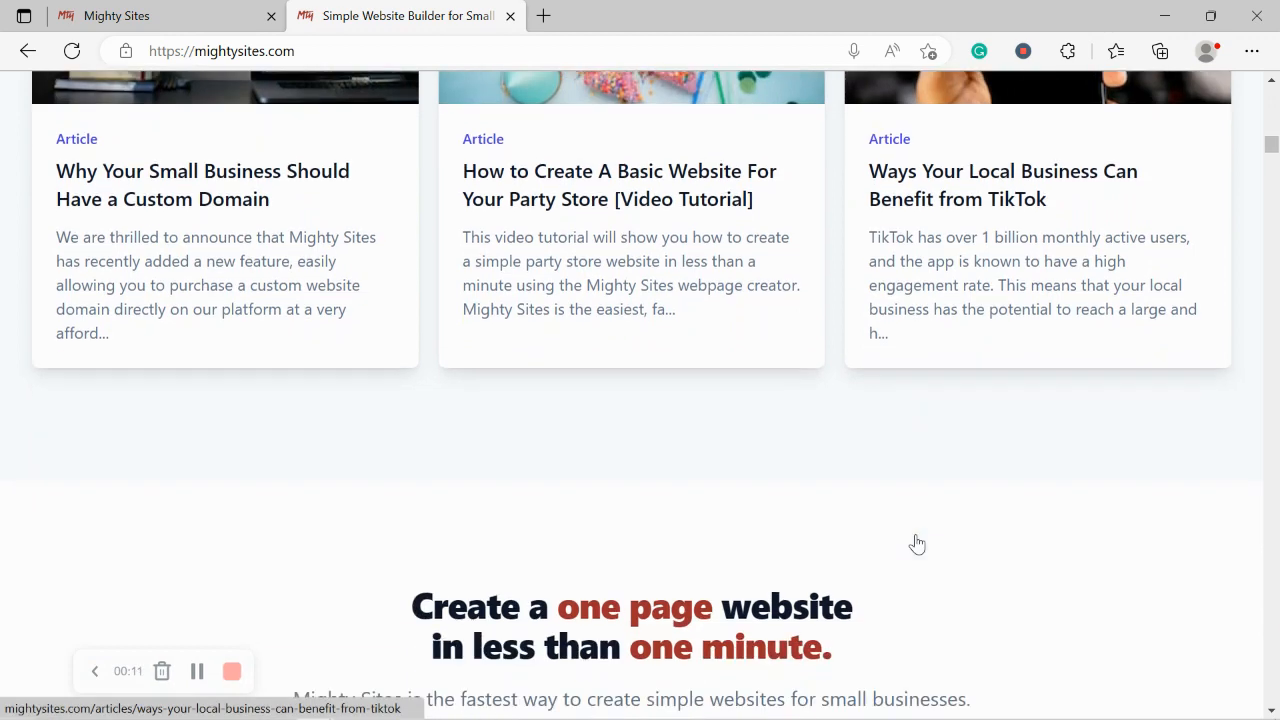
Step: Scroll down the mightysites.com homepage and briefly highlight the 'in less than one minute' line
scroll(917, 544, down, 1)
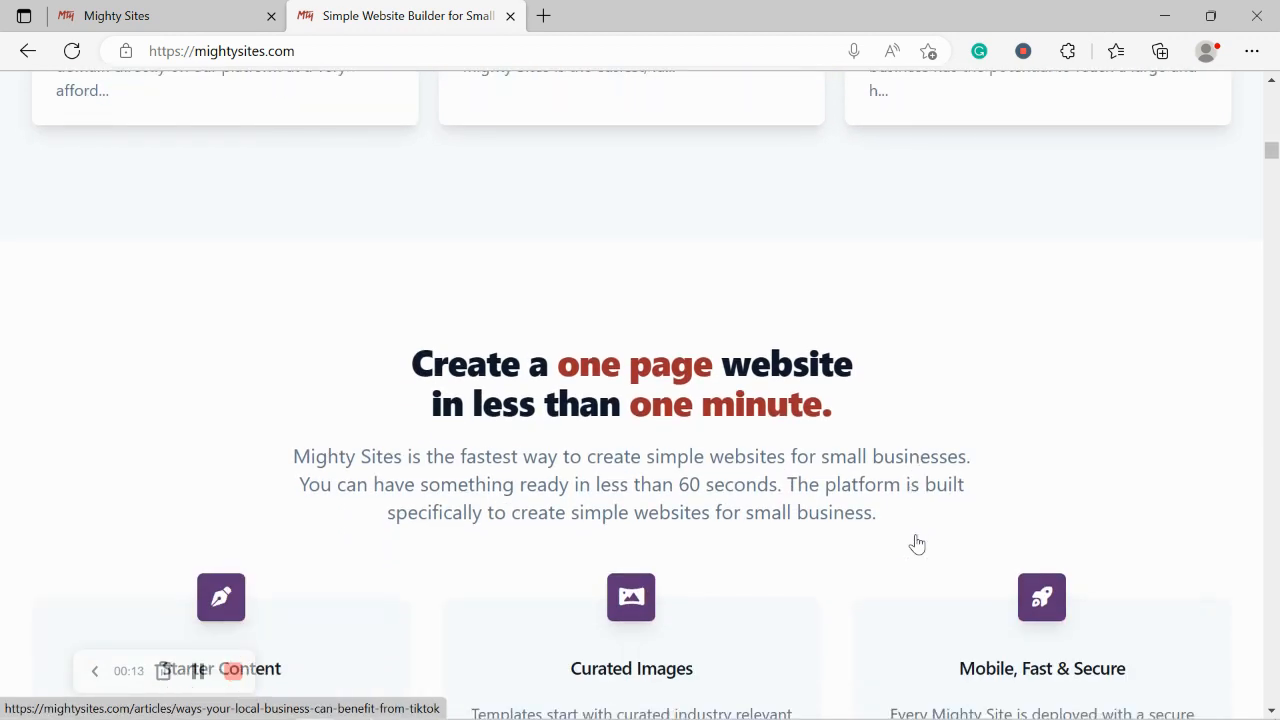
scroll(917, 544, down, 1)
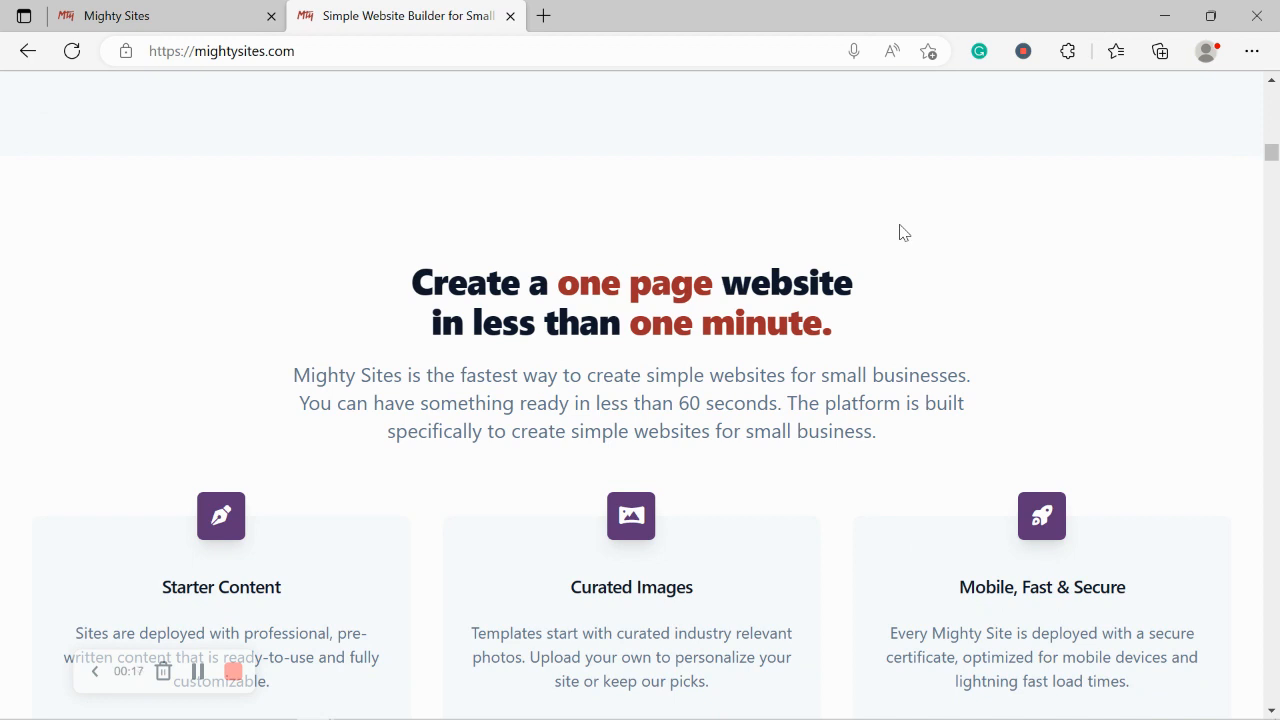
drag(417, 322, 849, 332)
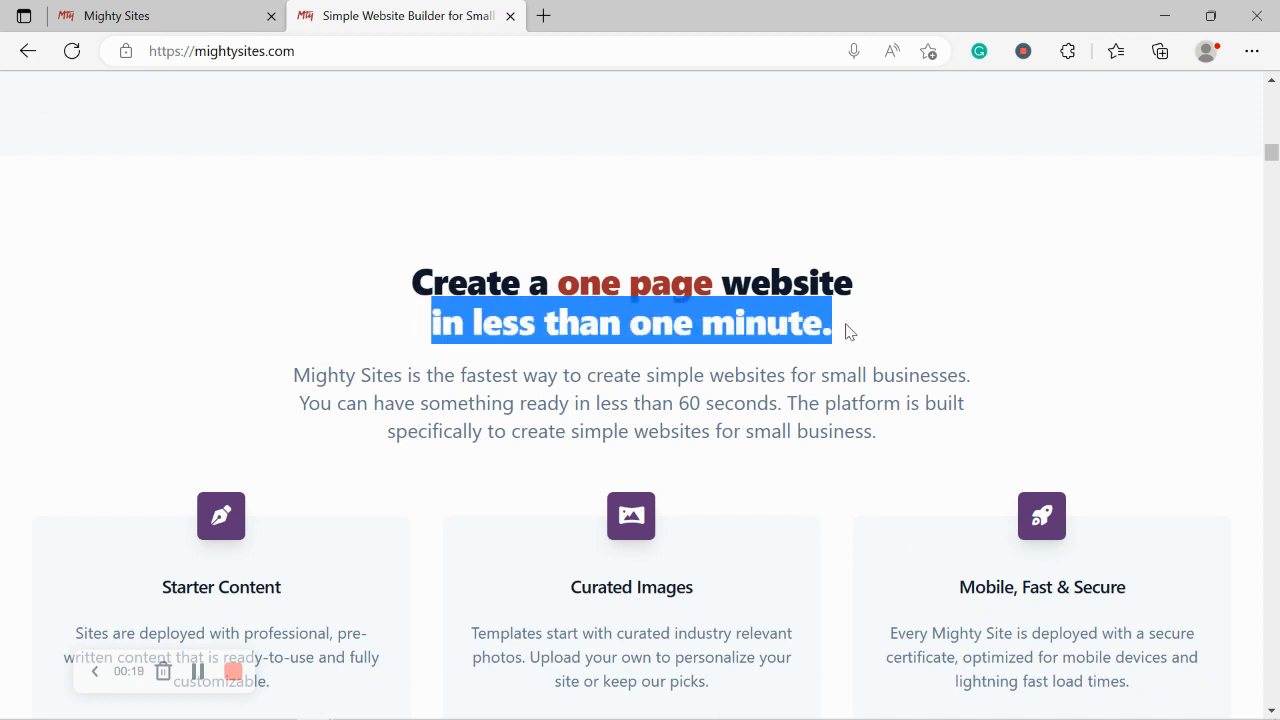
click(524, 382)
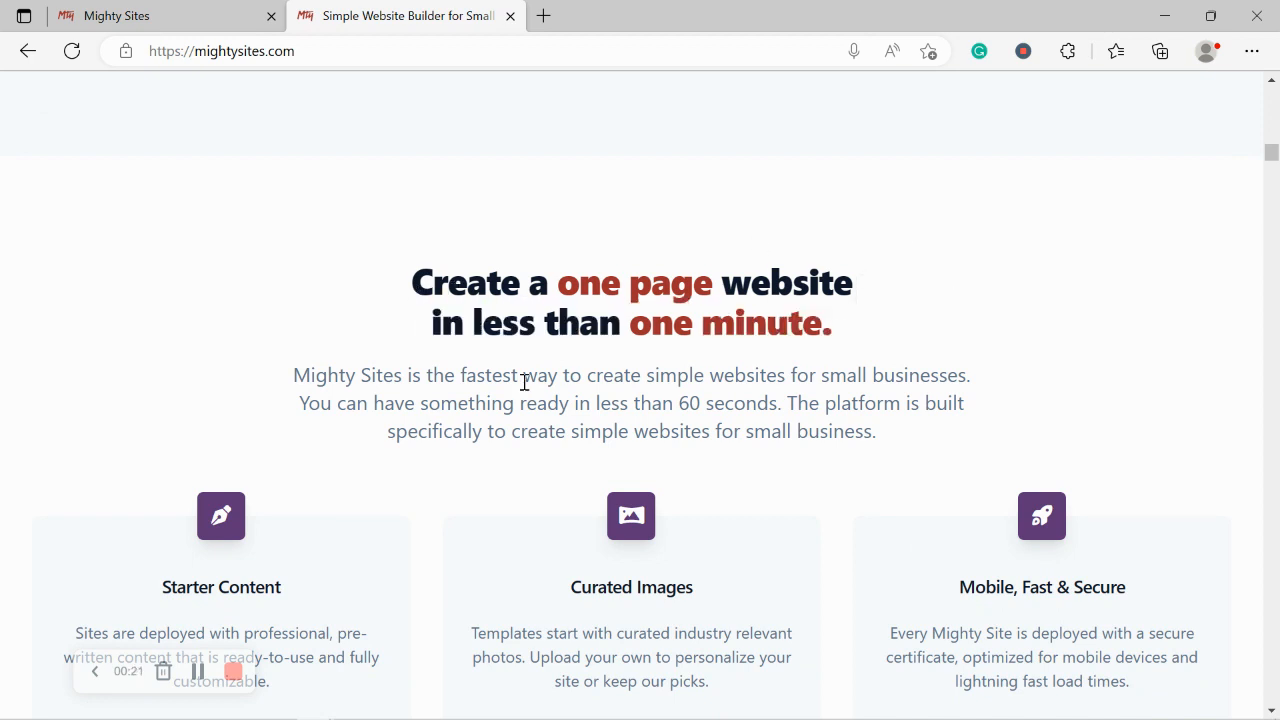
Step: Scroll back to the top and switch to the 'Let's build another site' page
scroll(524, 382, up, 4)
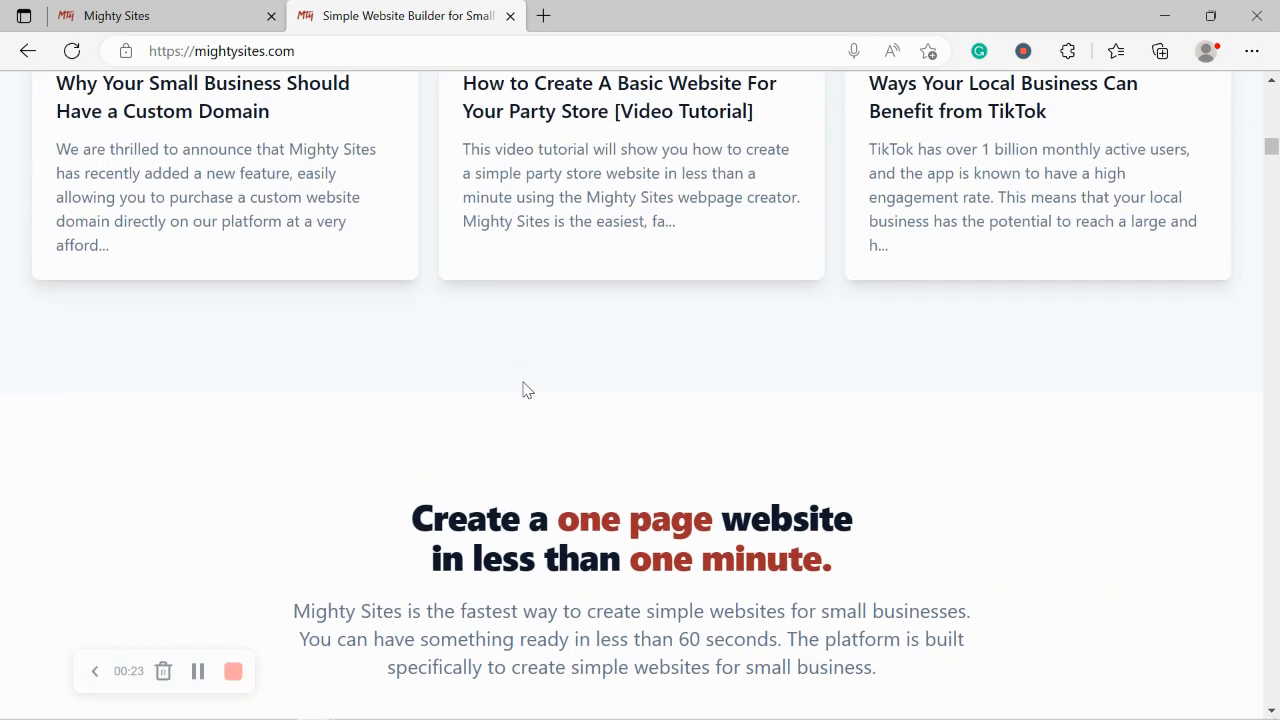
scroll(524, 390, up, 4)
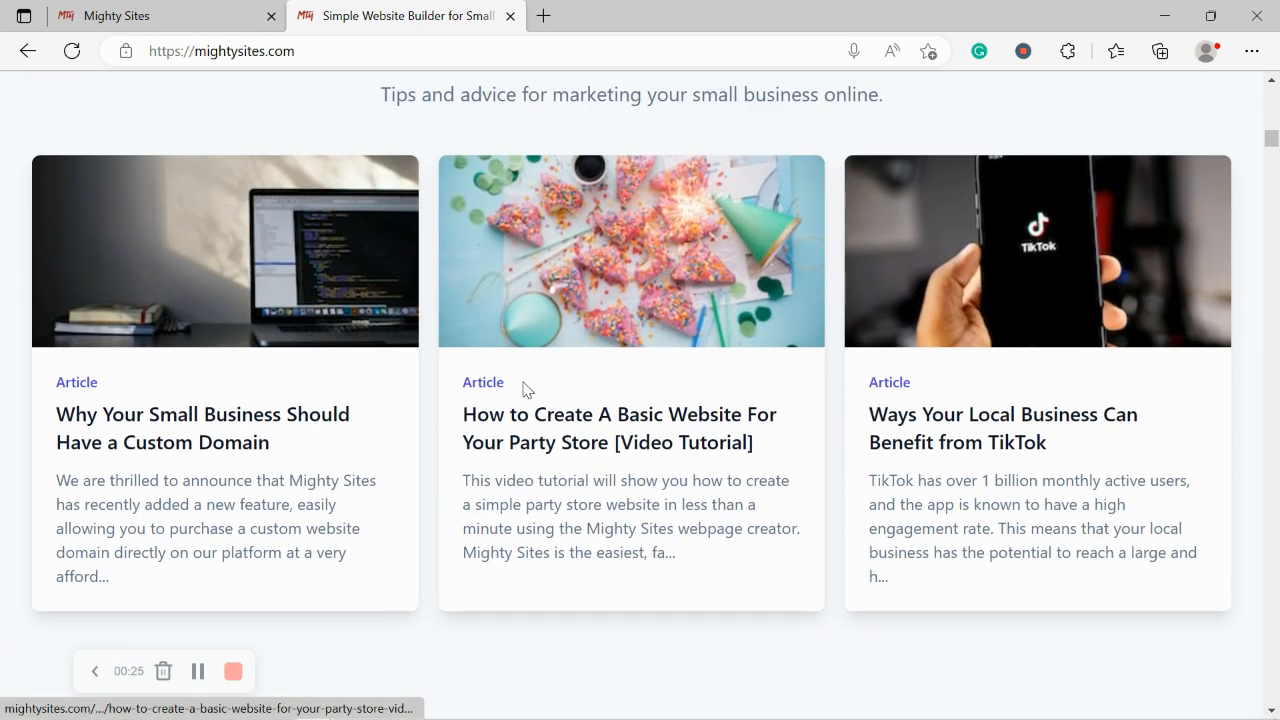
scroll(524, 390, up, 5)
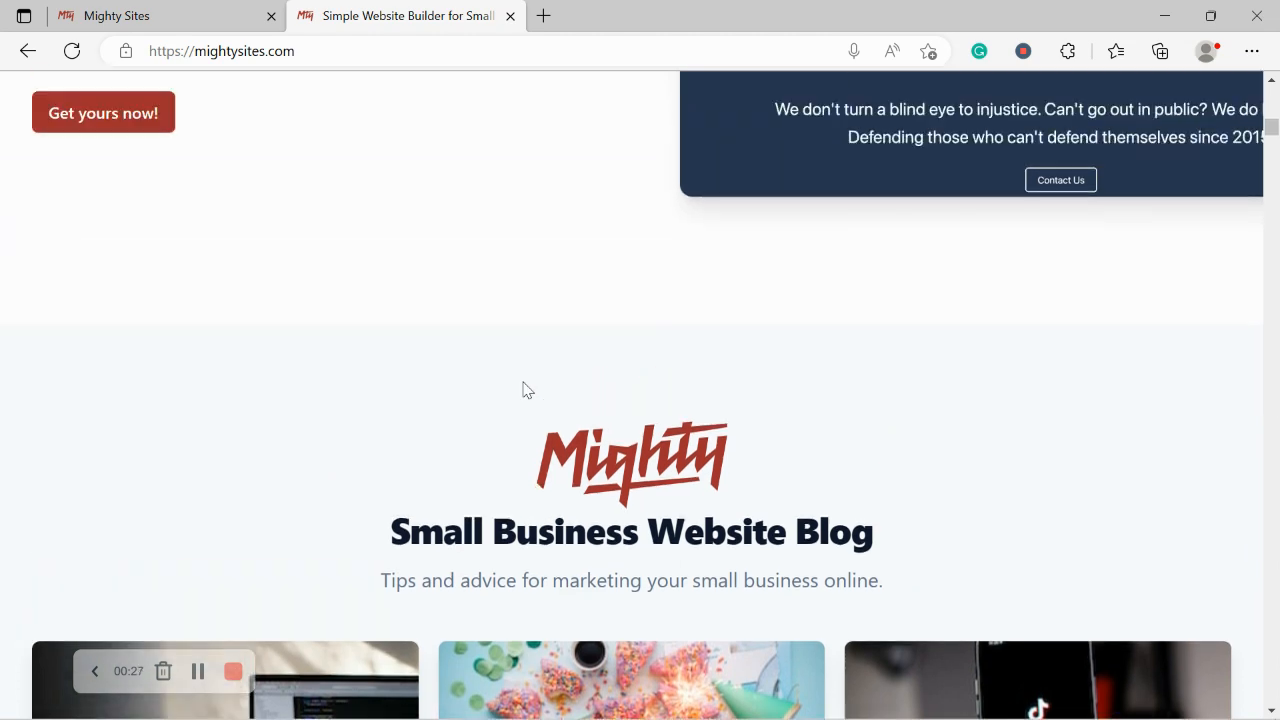
scroll(524, 385, up, 1)
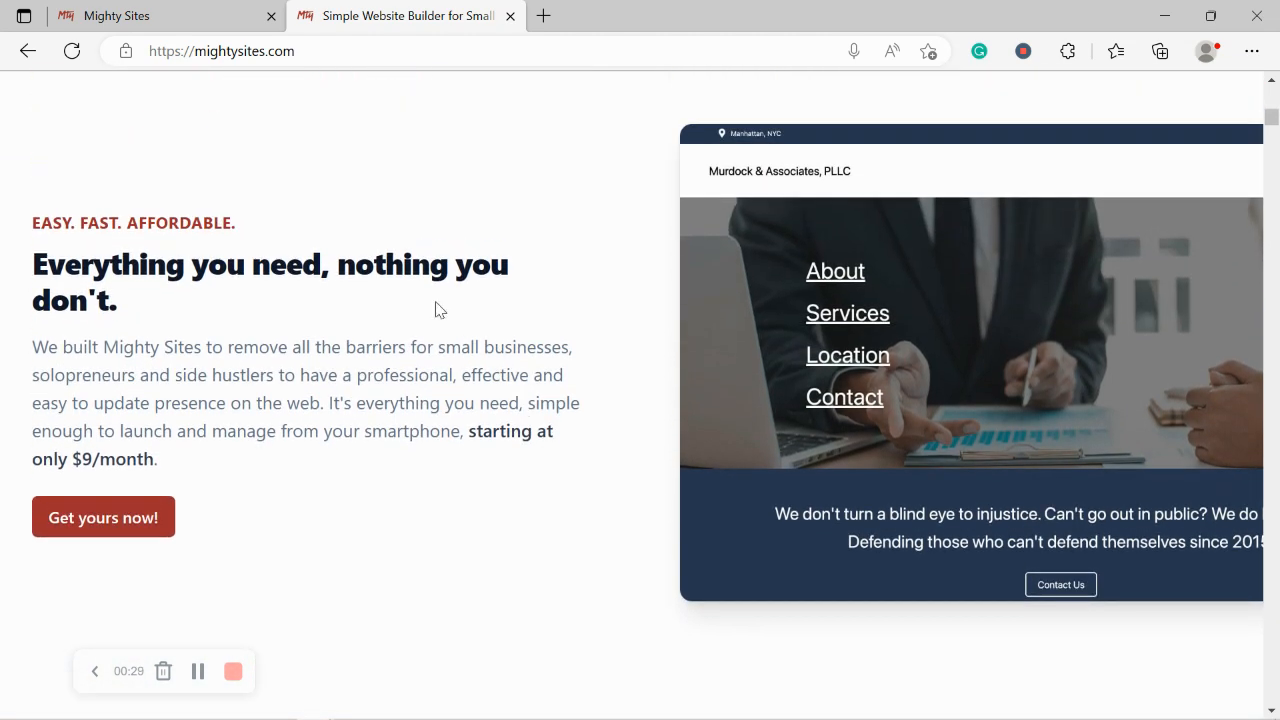
scroll(435, 310, up, 4)
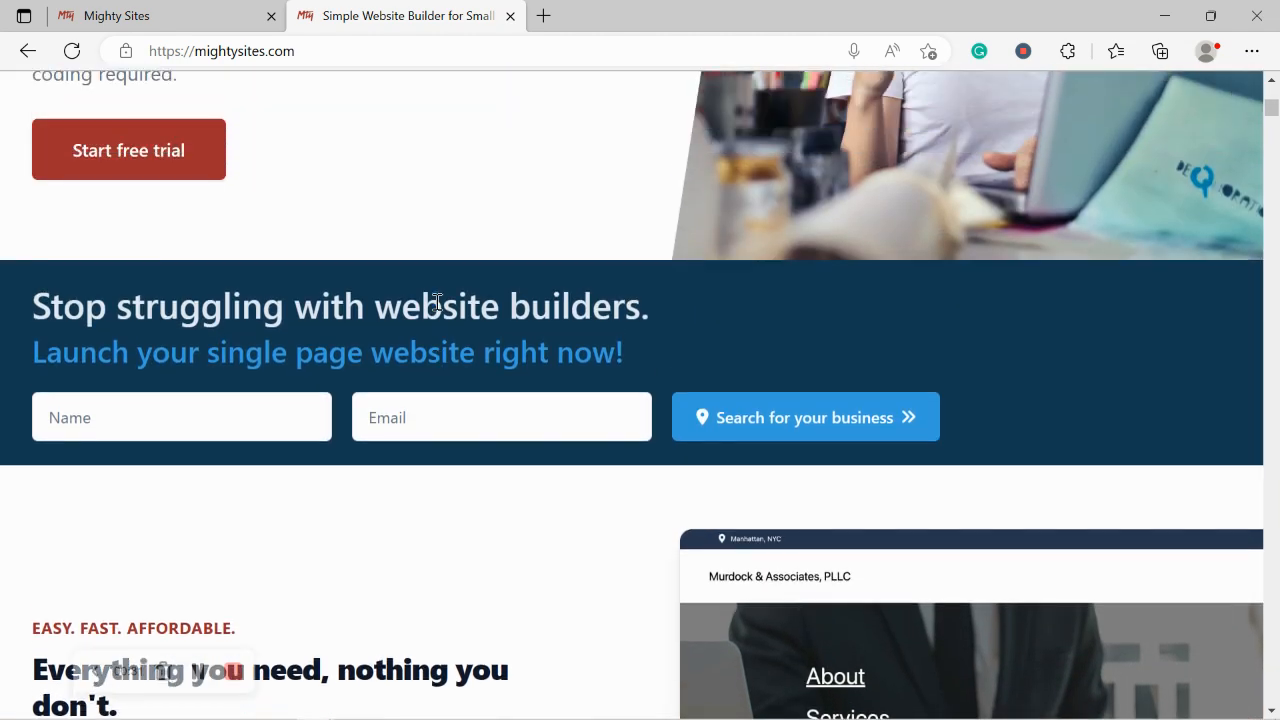
scroll(437, 302, up, 1)
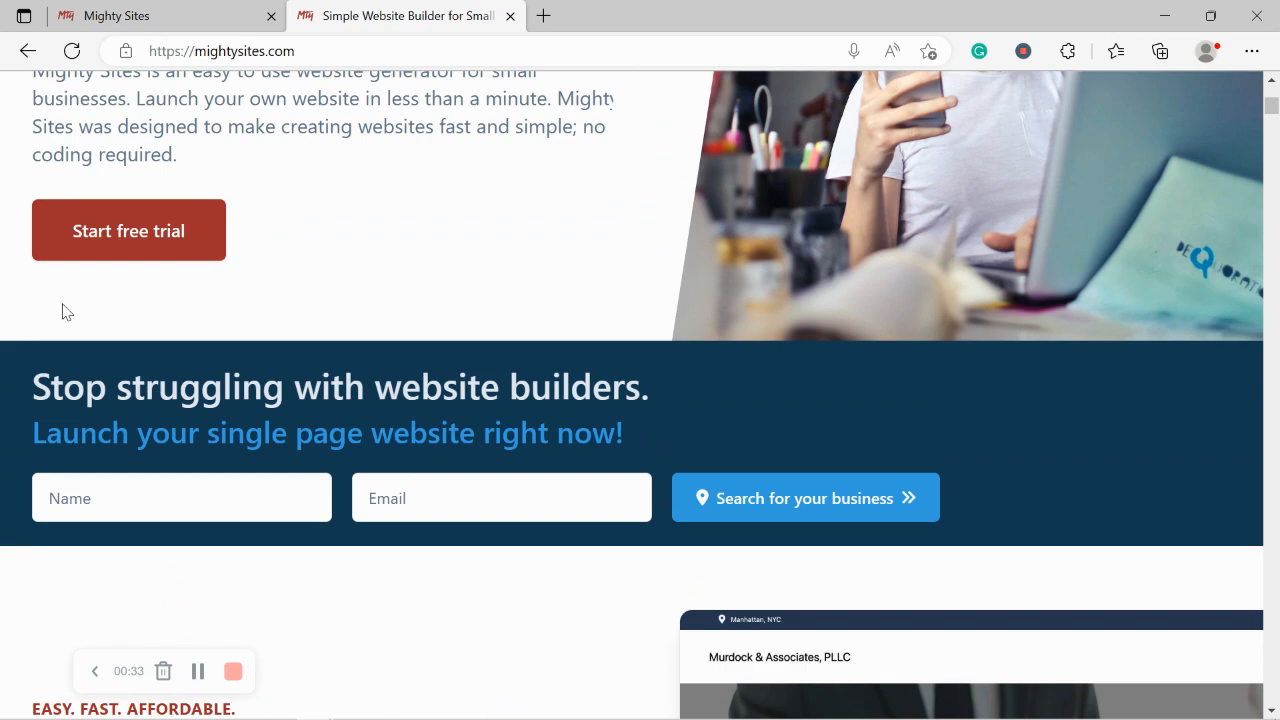
scroll(62, 312, up, 3)
click(209, 10)
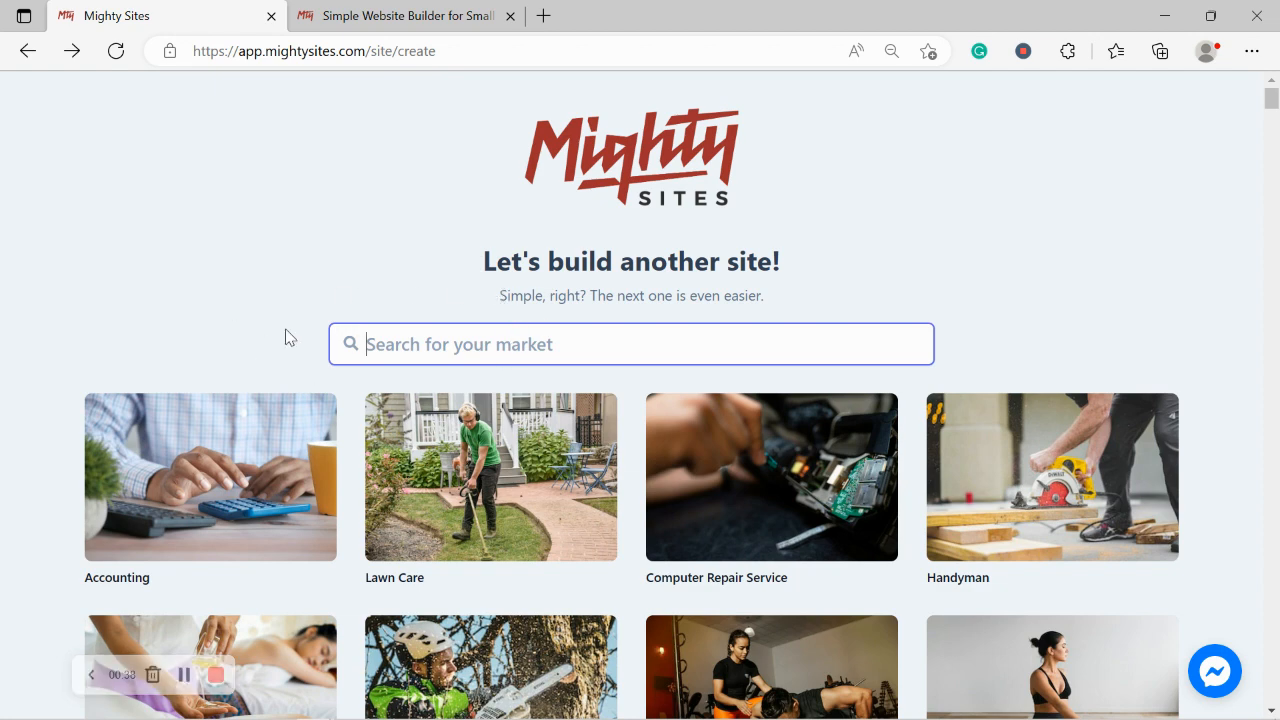
Step: Browse the business category cards, then place the cursor in the 'Search for your market' box
click(349, 274)
scroll(349, 274, down, 3)
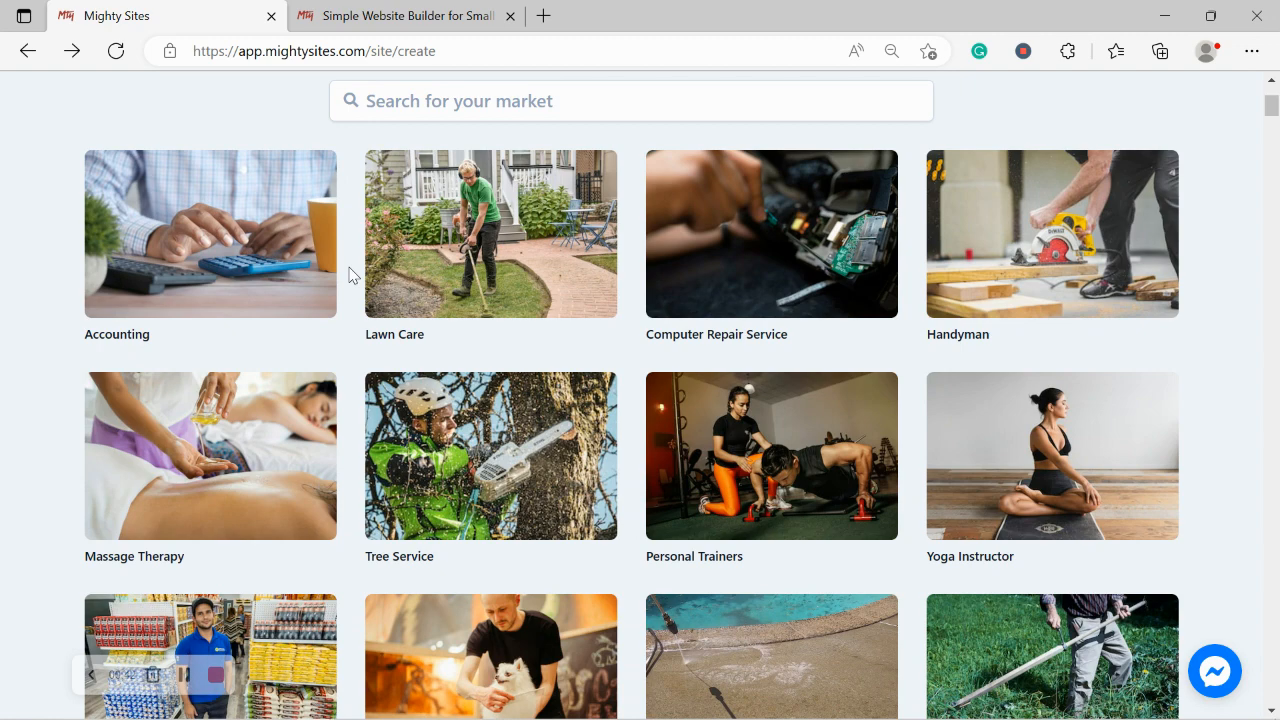
scroll(349, 274, down, 4)
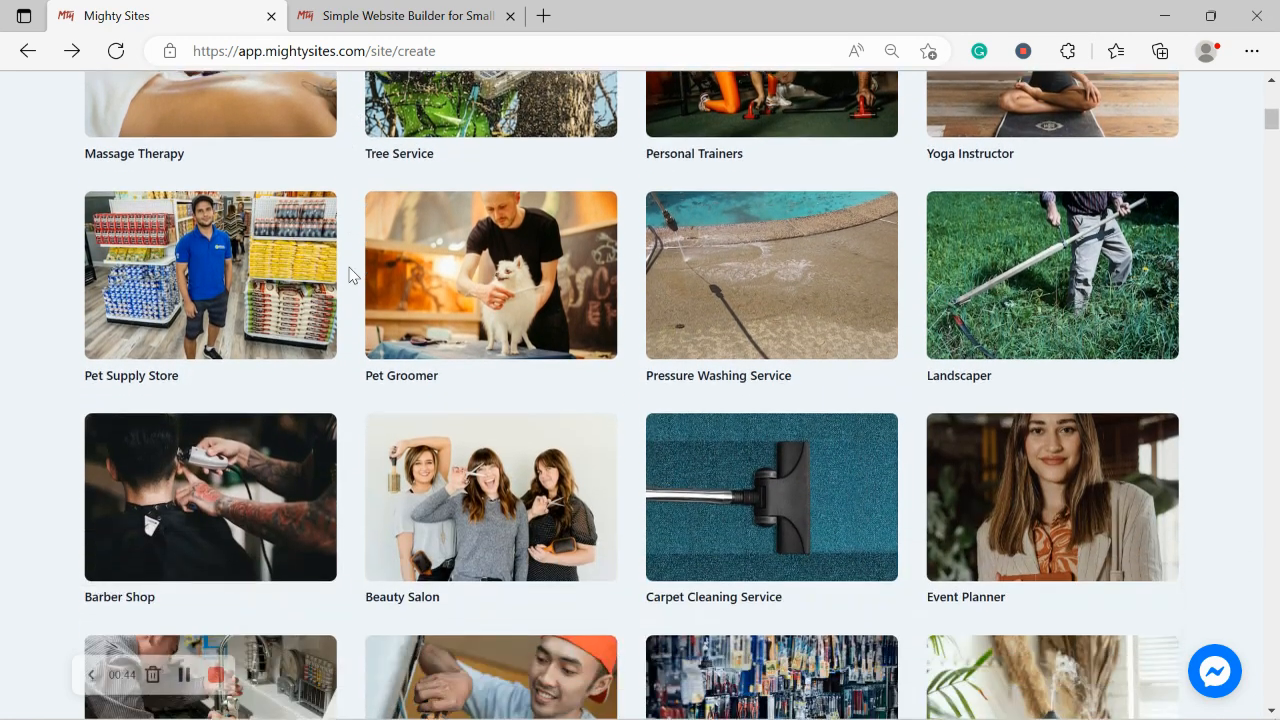
scroll(349, 274, down, 4)
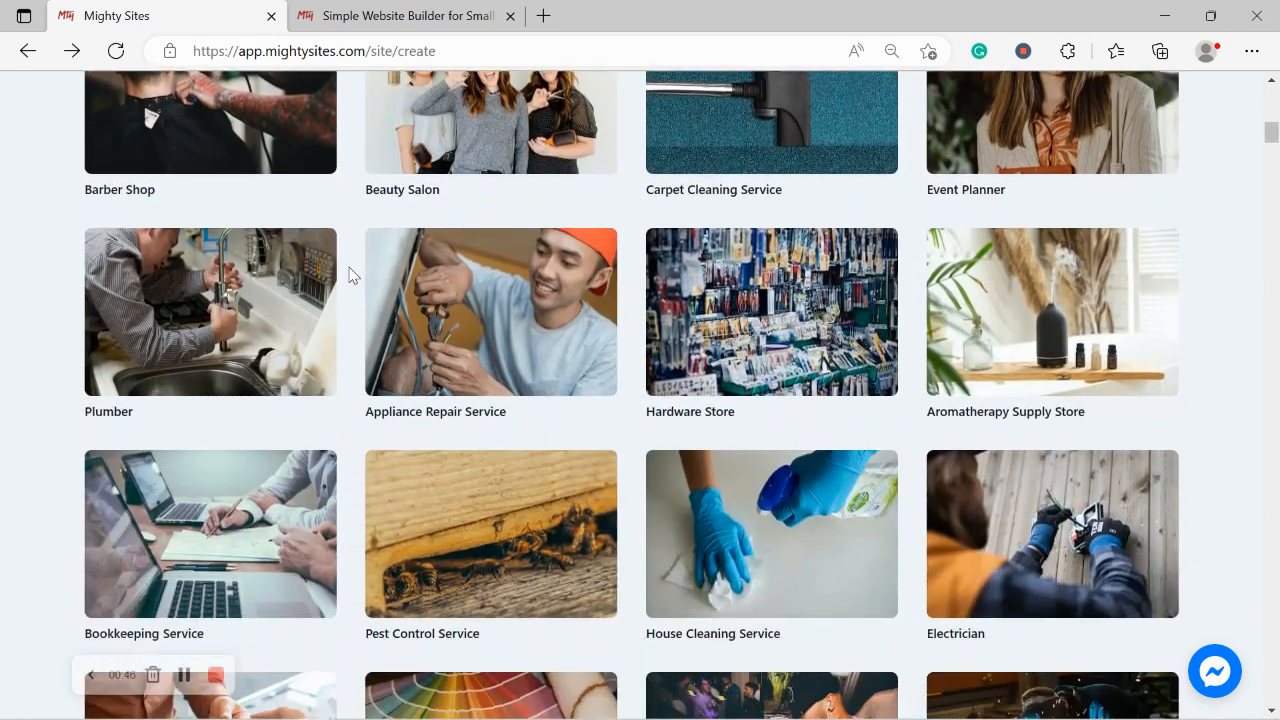
scroll(349, 274, up, 4)
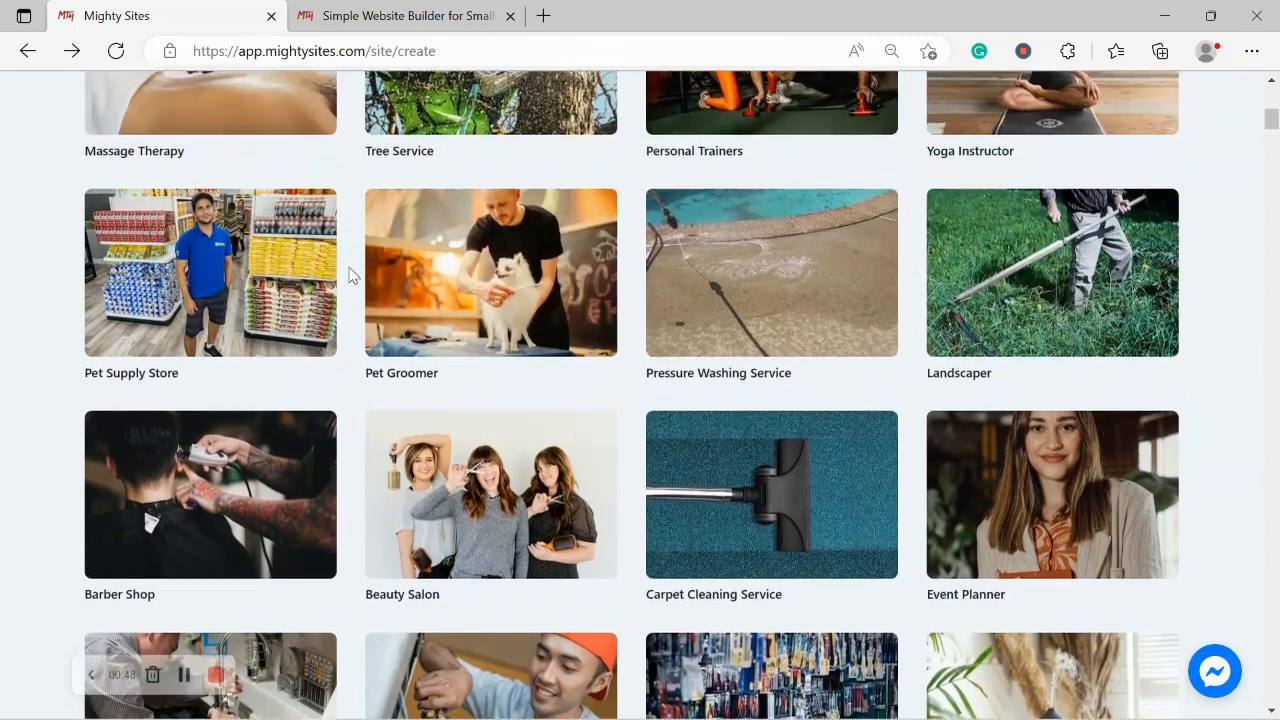
scroll(349, 274, up, 4)
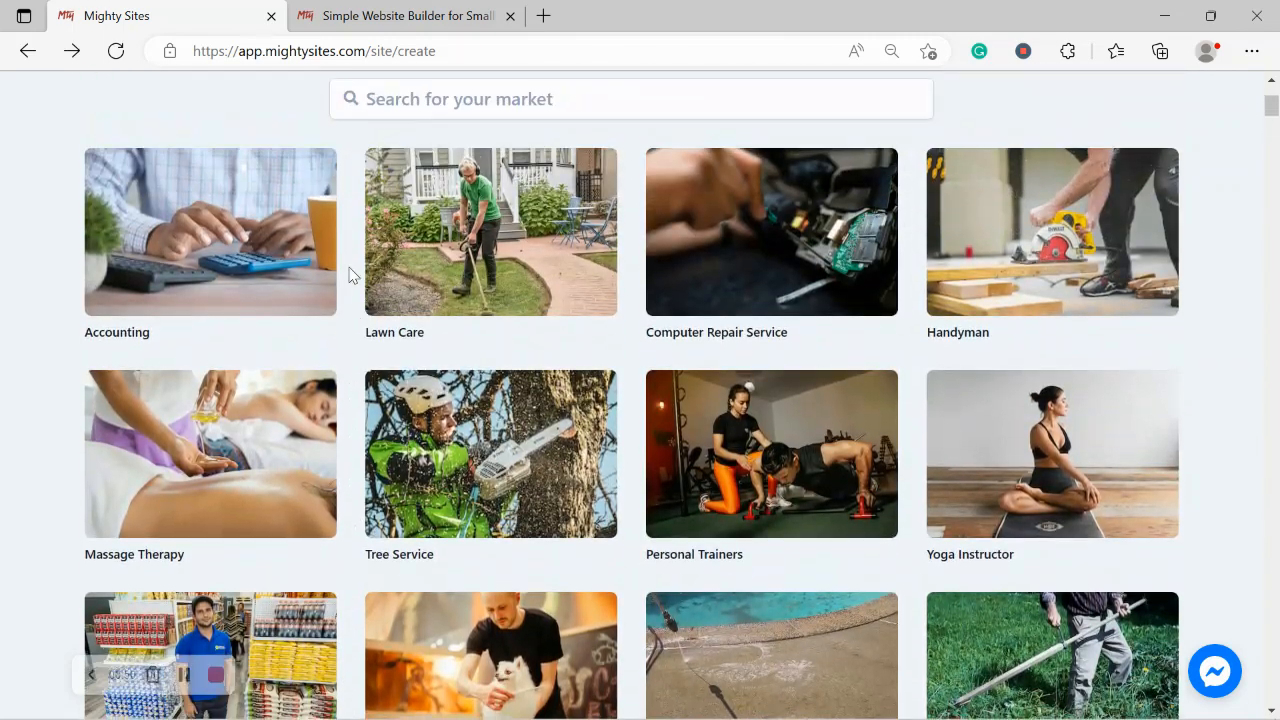
scroll(349, 274, up, 1)
click(580, 185)
Step: Search 'kar', pick the Karate School template, and enter the school's company name
text(kara)
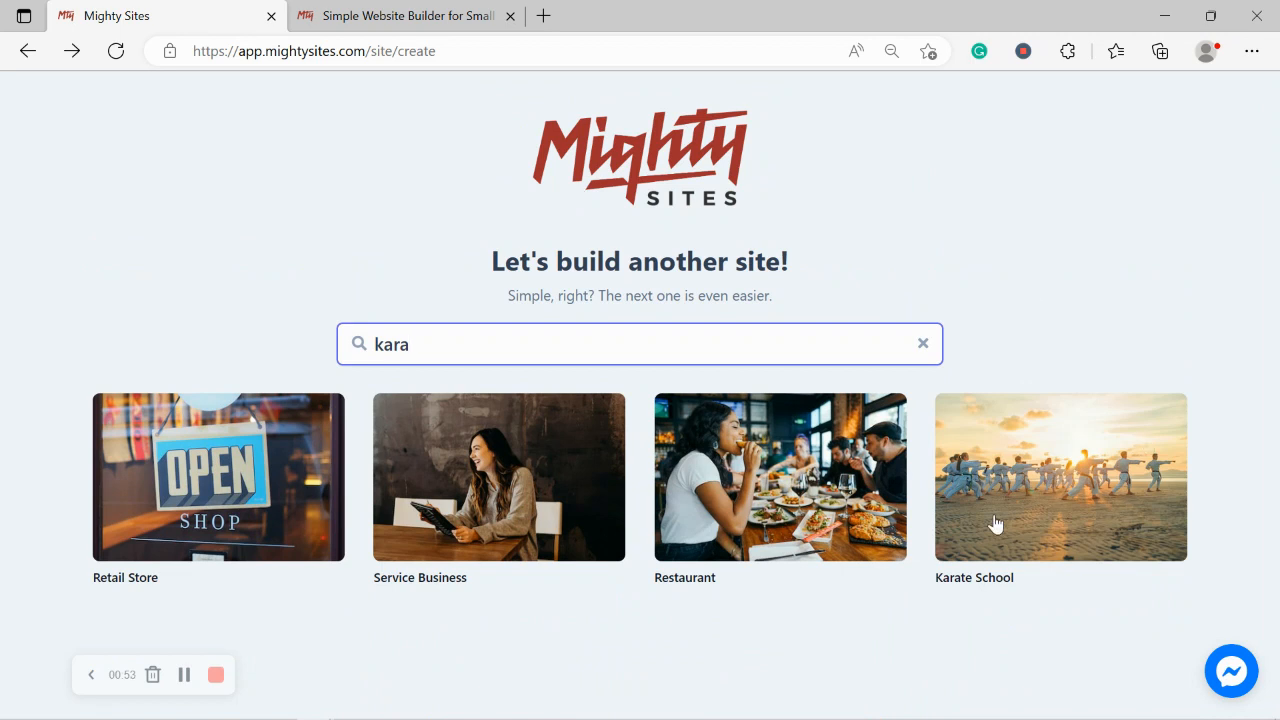
click(968, 460)
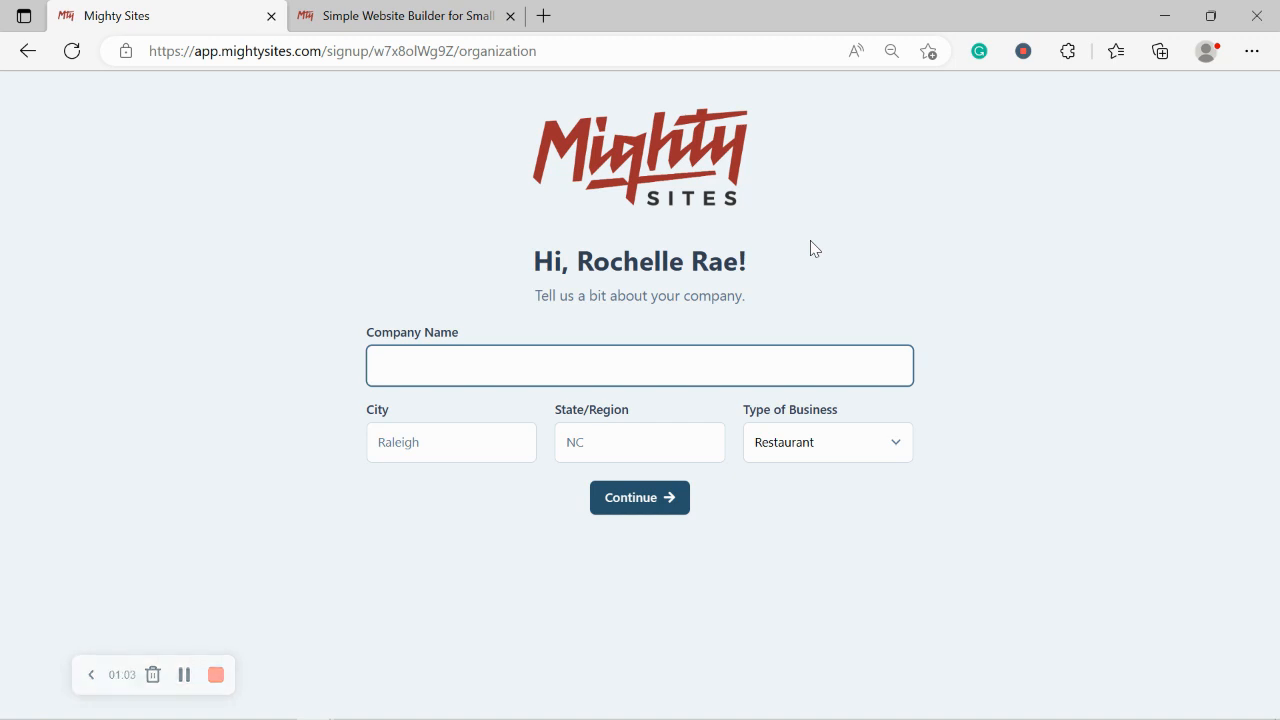
key(Caps_Lock)
text(R)
key(Caps_Lock)
text(ochel)
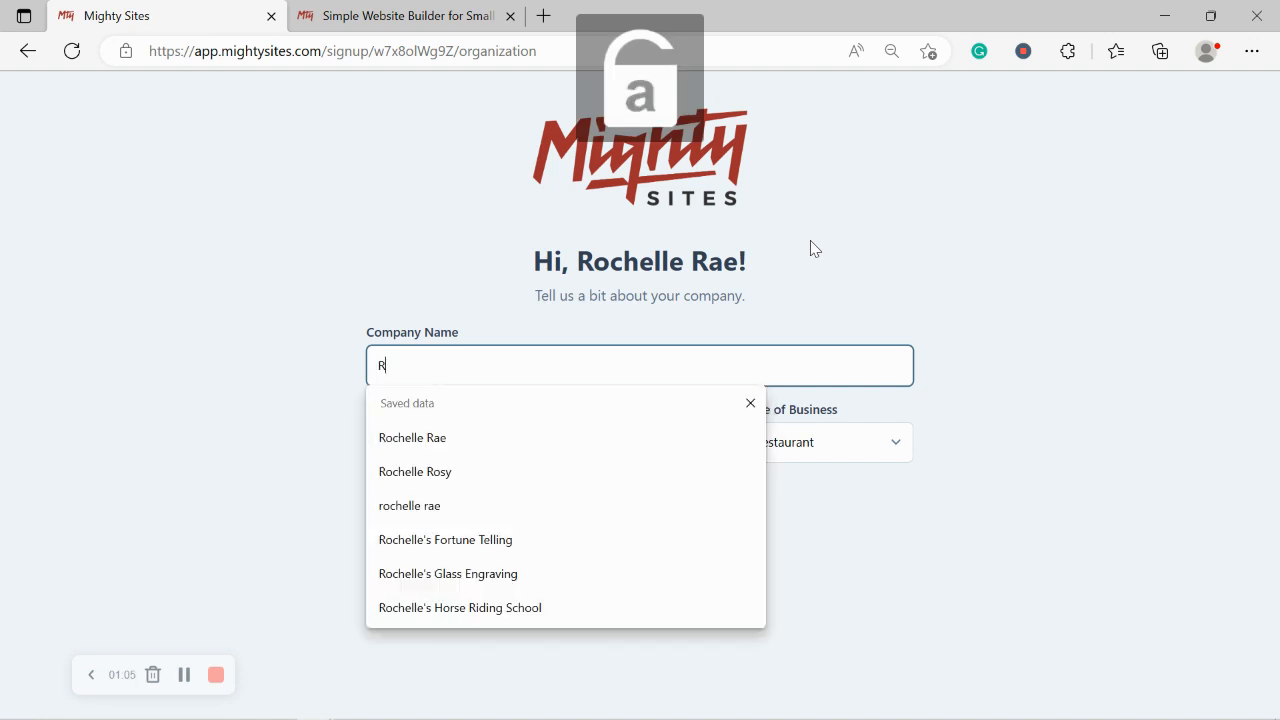
text(le's Karate School)
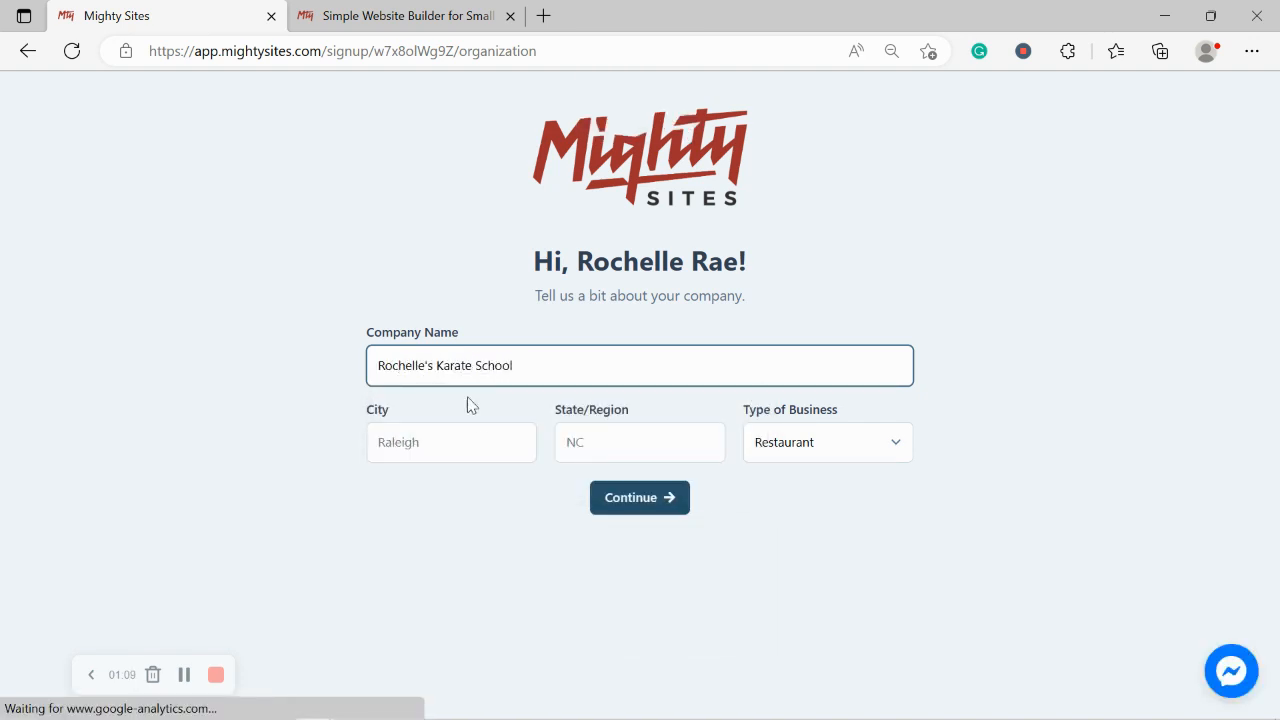
Step: Set the city to Denver and the state to Colorado
click(483, 441)
key(Caps_Lock)
text(D)
key(Caps_Lock)
text(enver)
click(597, 440)
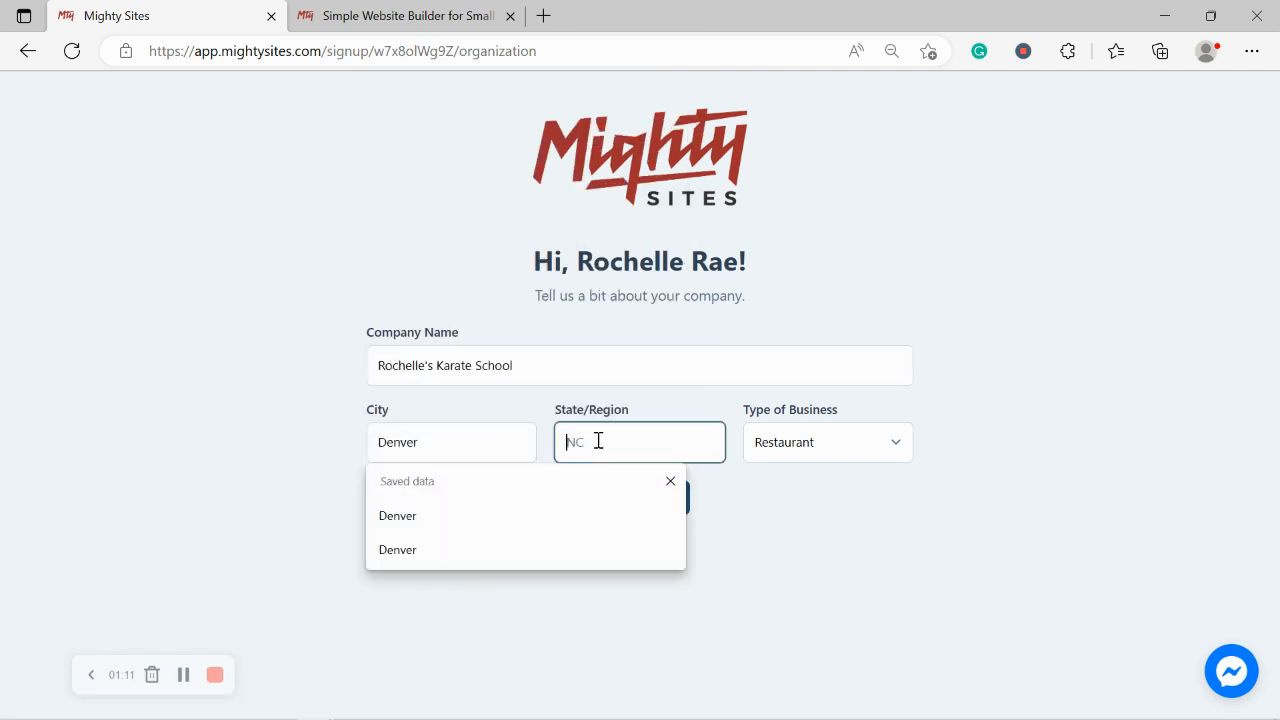
key(Caps_Lock)
text(C)
key(Caps_Lock)
text(olorado)
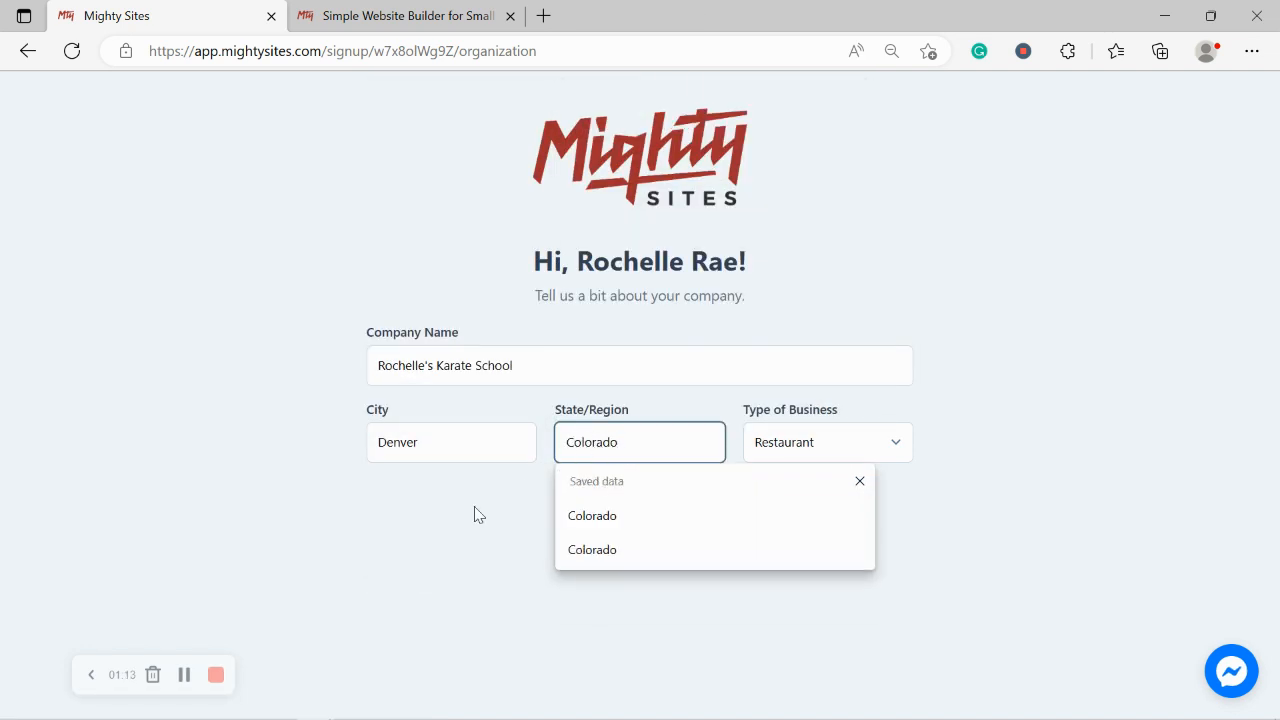
click(475, 514)
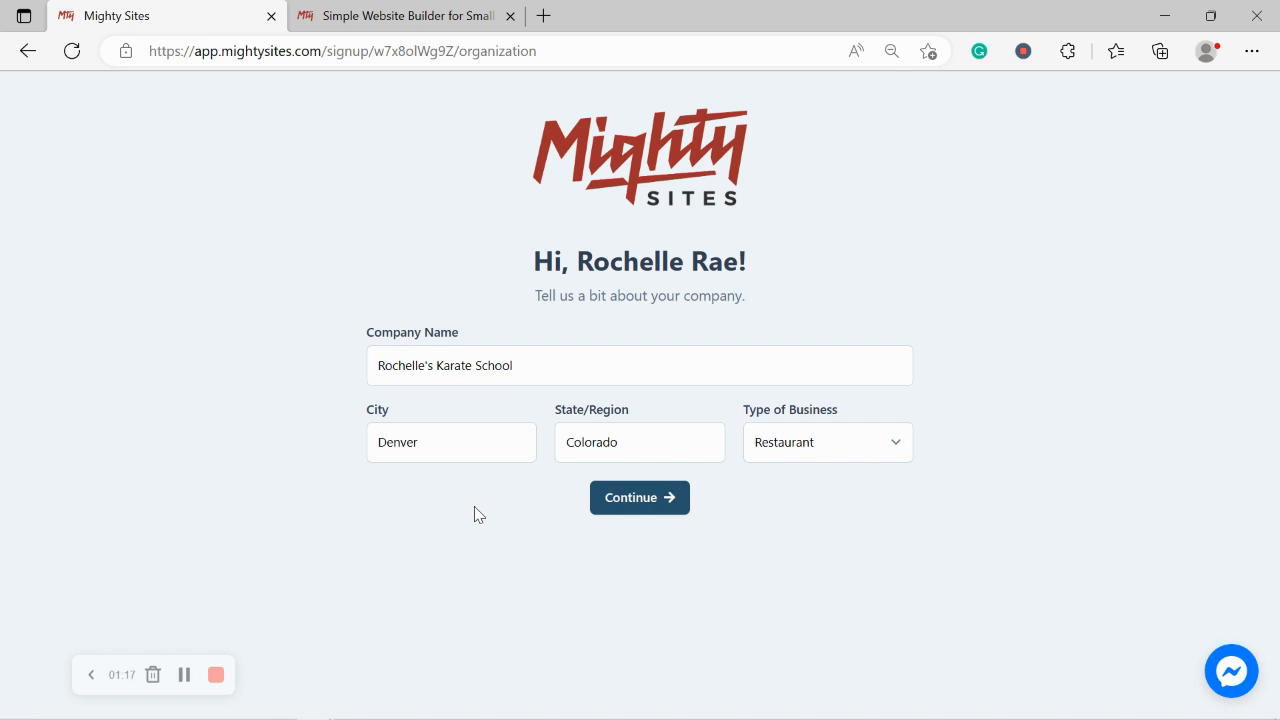
Step: Choose Service as the type of business and submit the company details
click(813, 452)
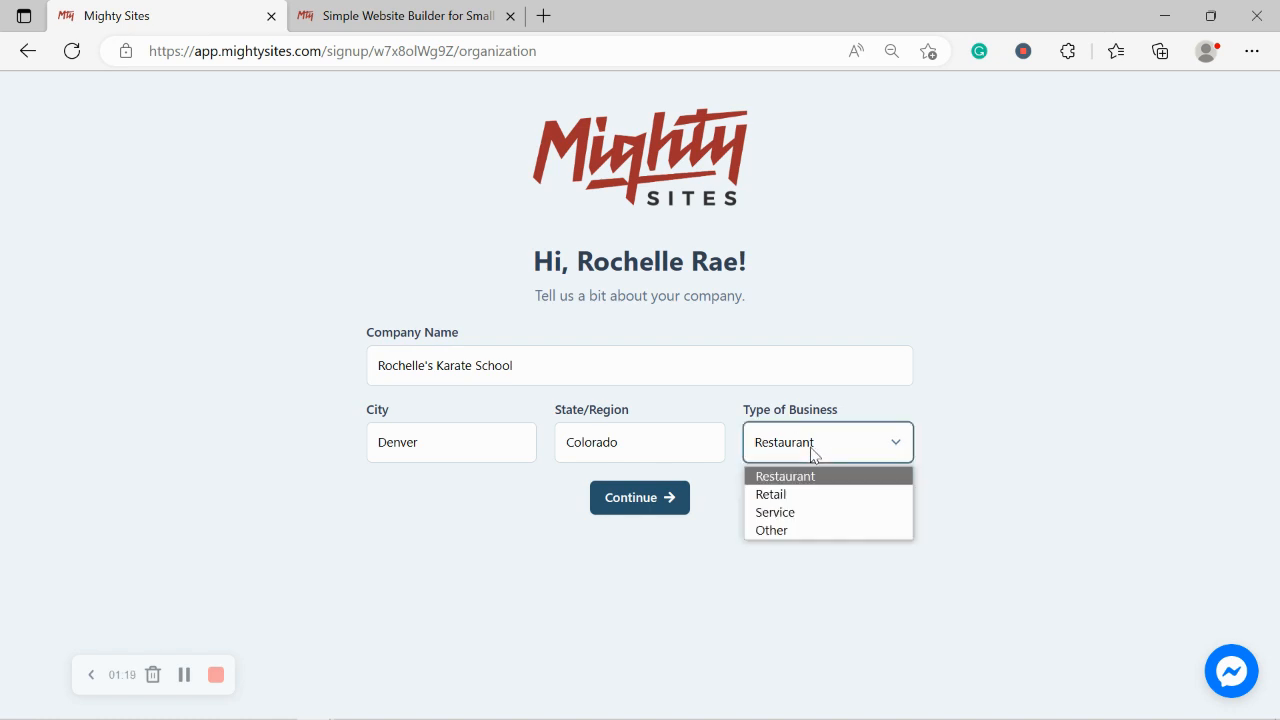
click(790, 512)
click(629, 512)
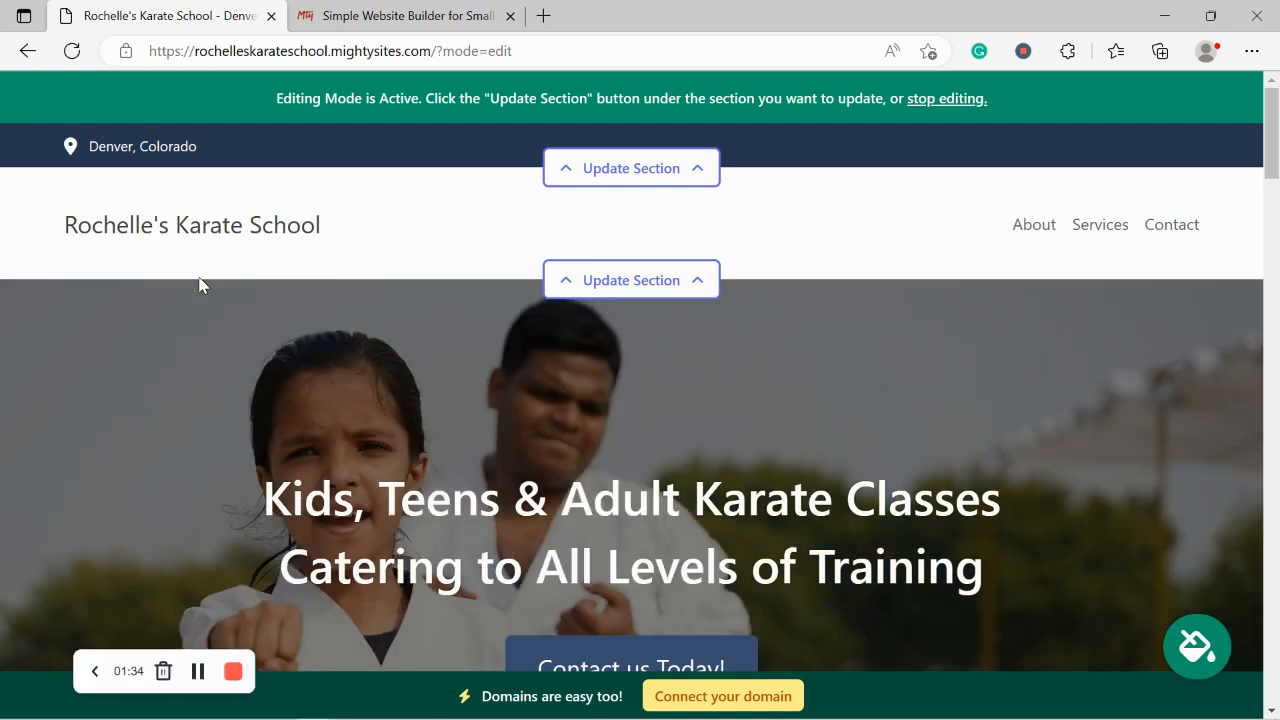
scroll(200, 285, down, 1)
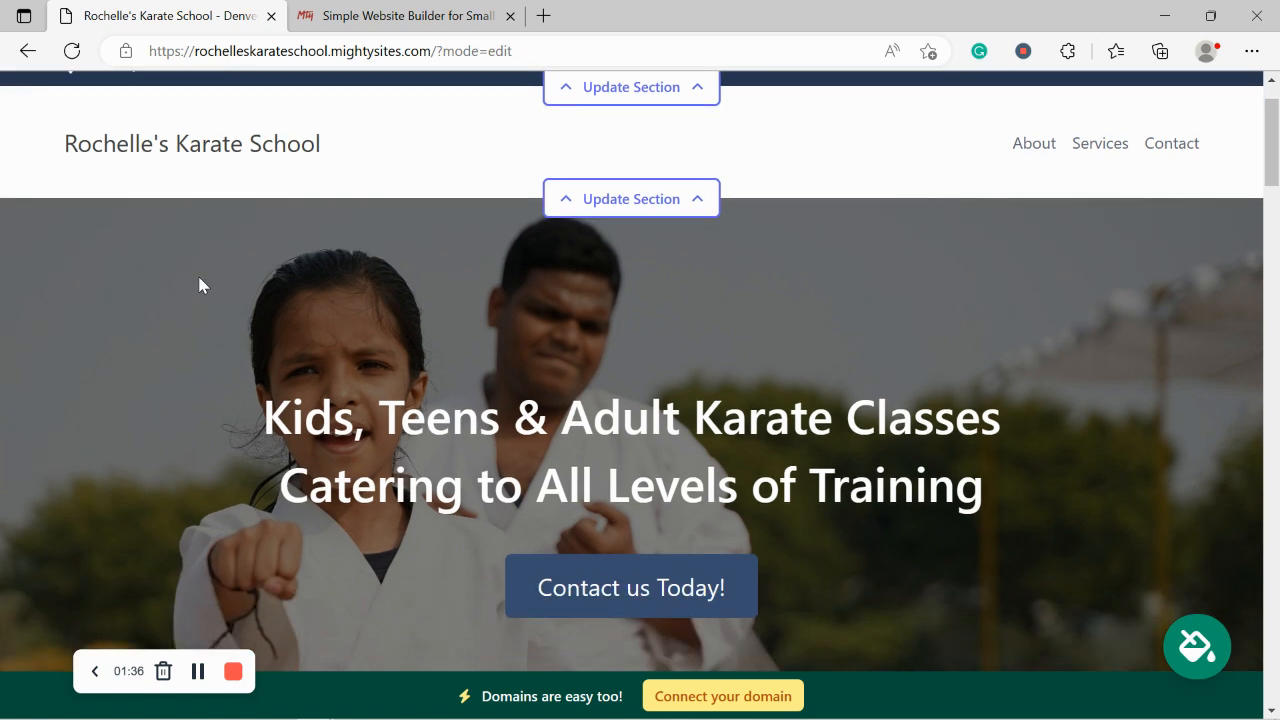
scroll(200, 285, down, 4)
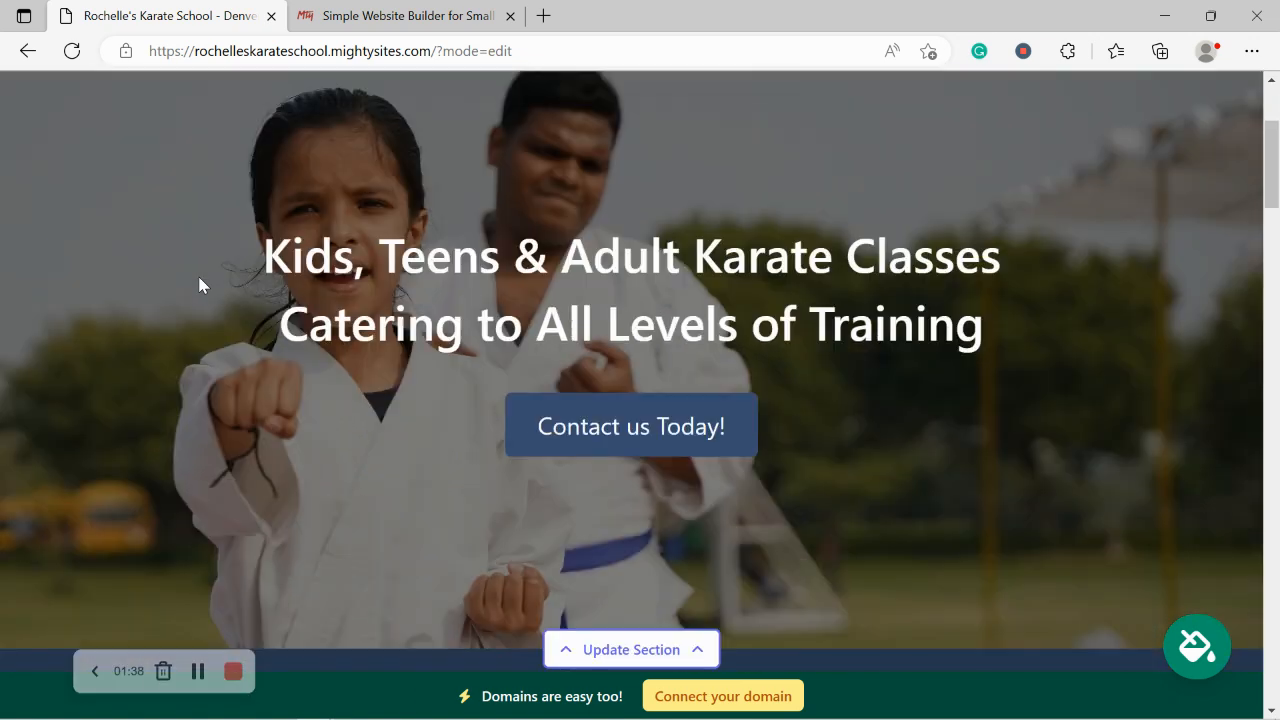
scroll(199, 285, down, 5)
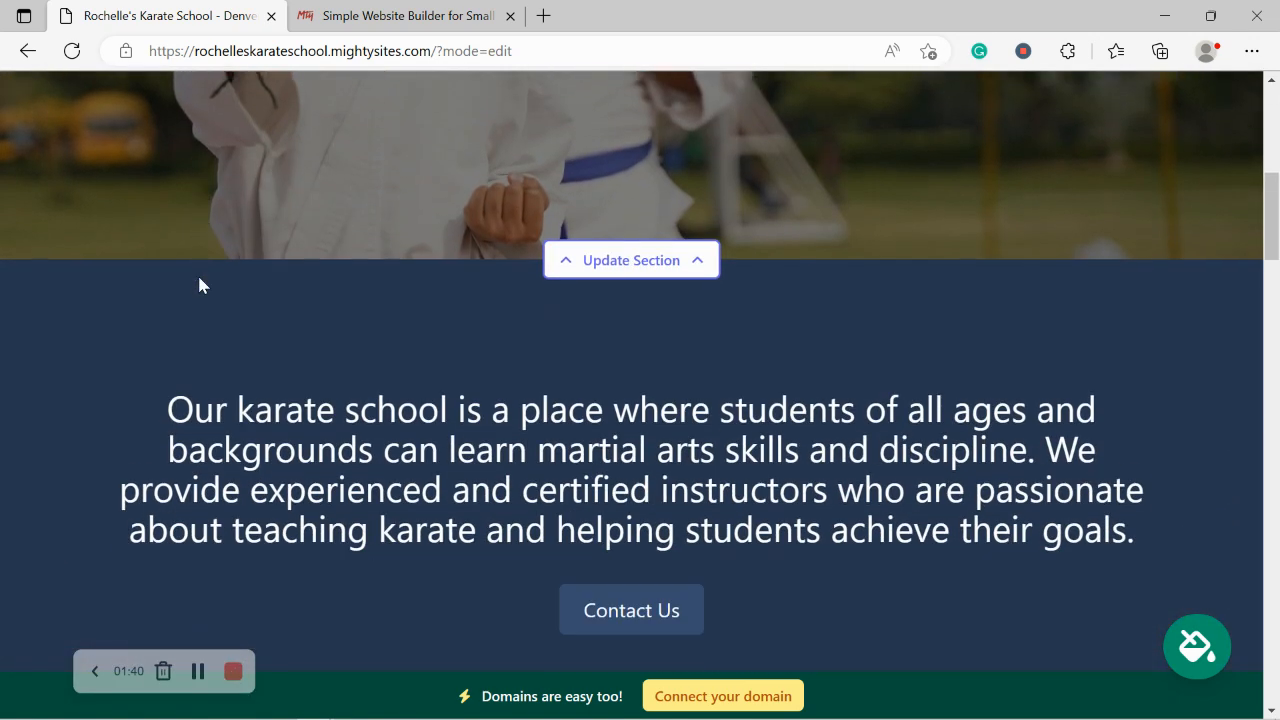
scroll(200, 285, down, 4)
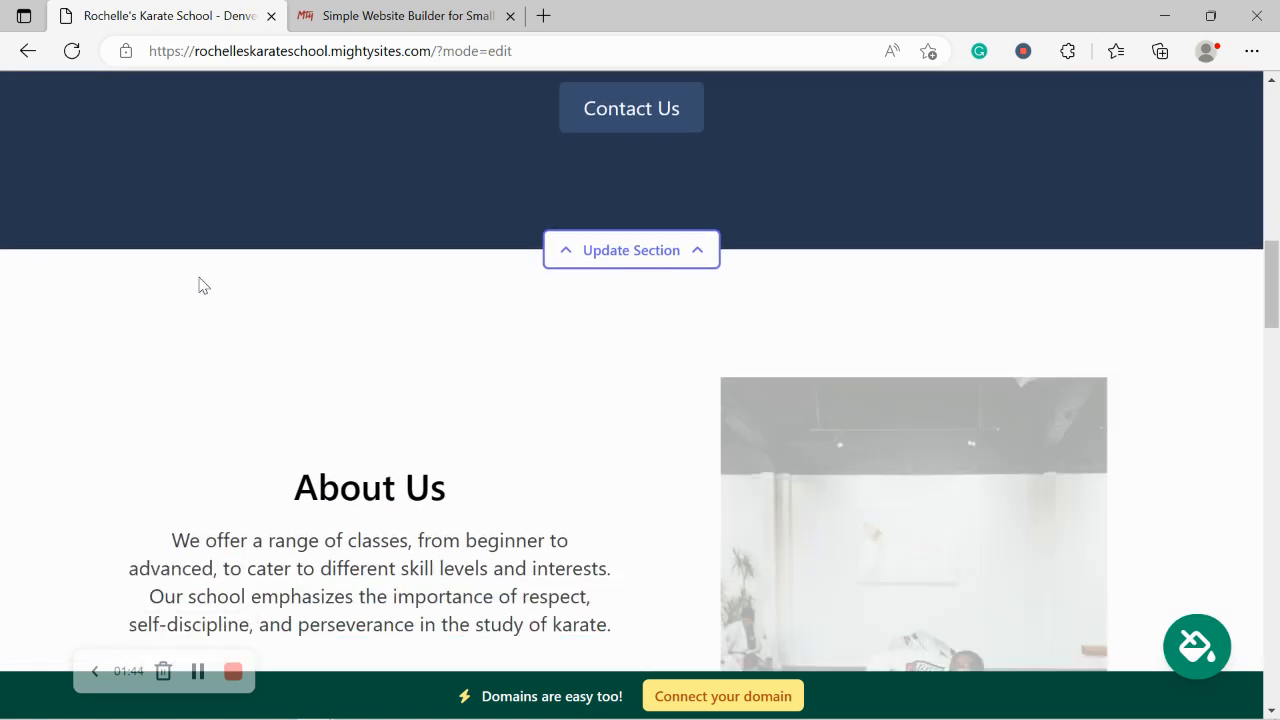
scroll(200, 285, down, 3)
drag(240, 238, 503, 566)
click(428, 594)
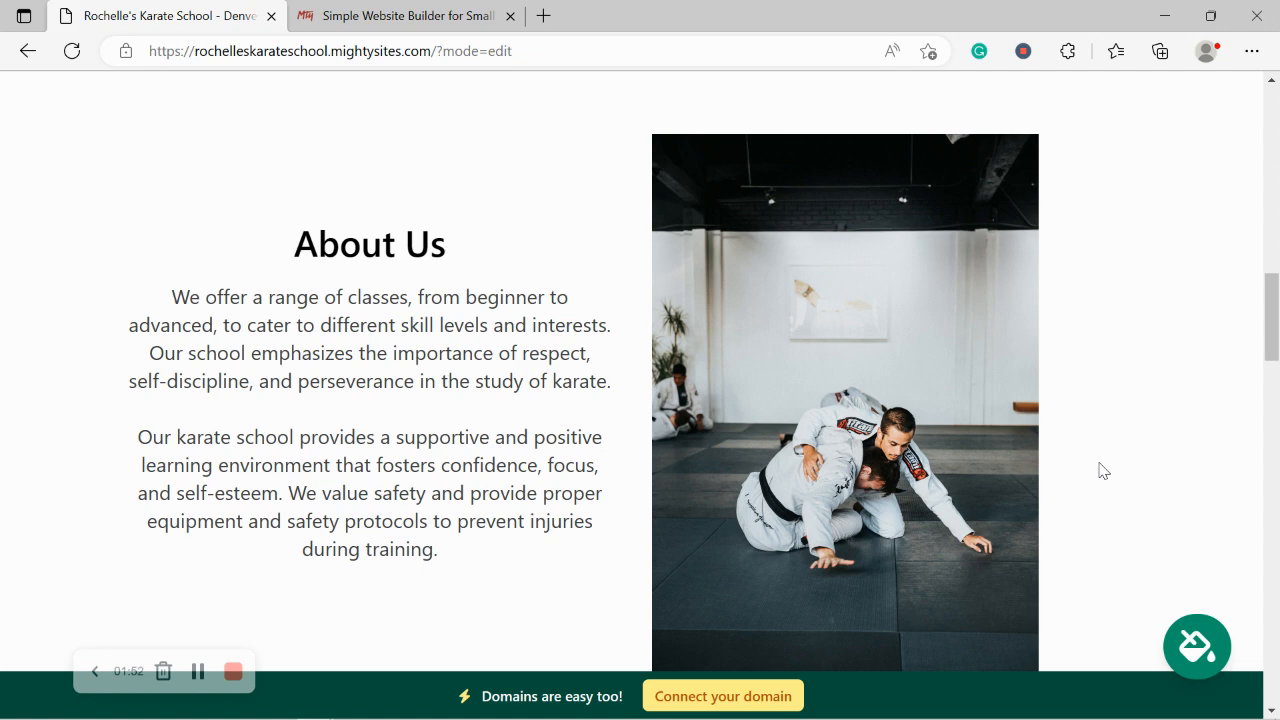
scroll(1101, 470, down, 4)
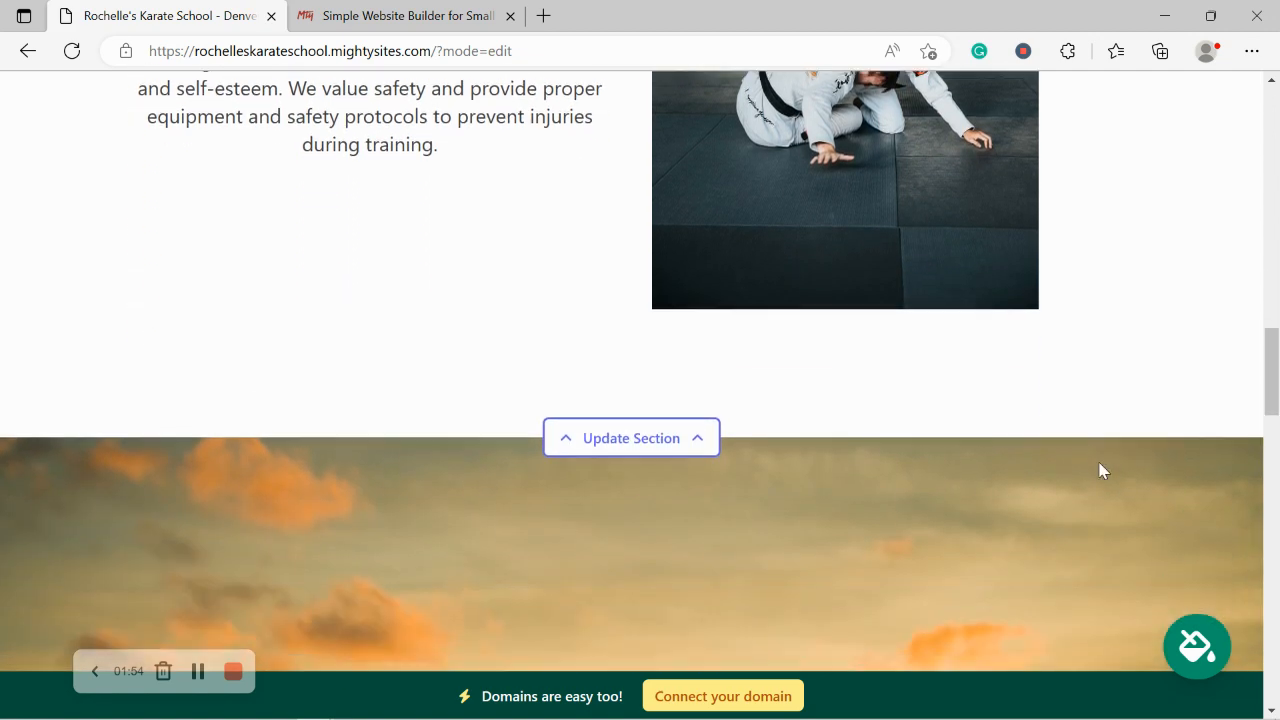
scroll(1101, 470, down, 5)
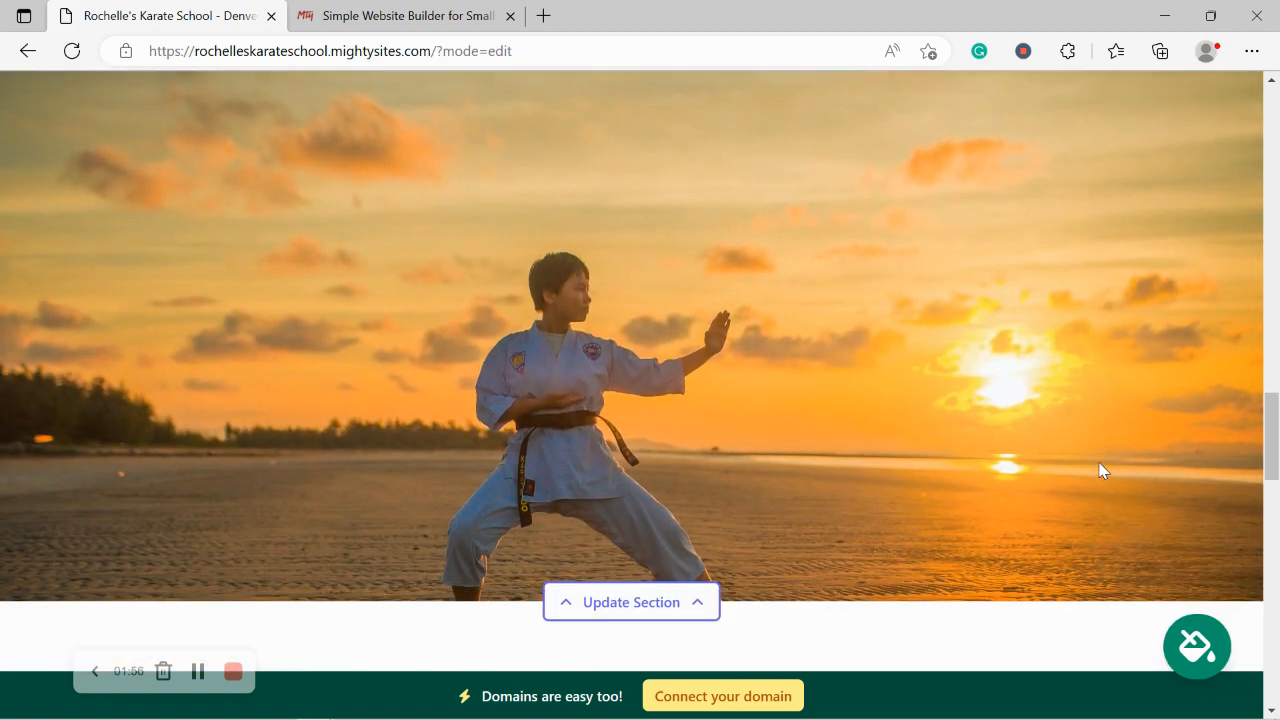
scroll(1103, 471, down, 1)
scroll(1103, 471, up, 1)
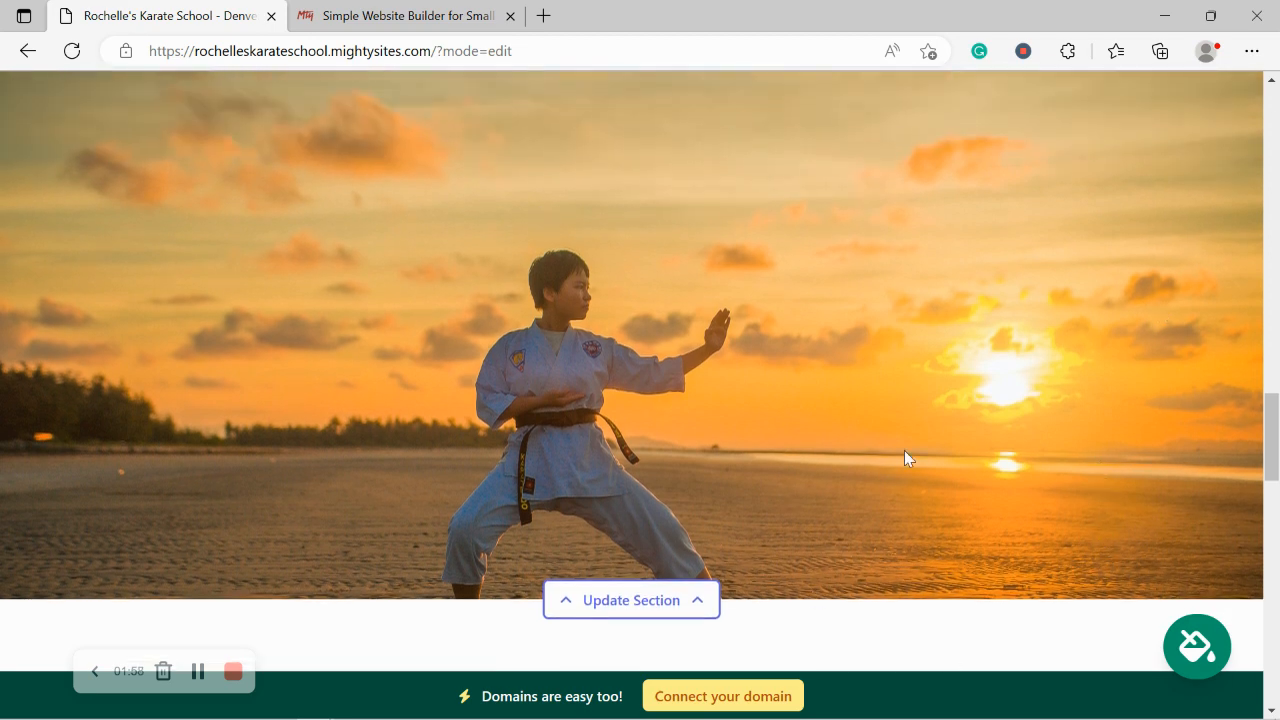
scroll(666, 196, down, 4)
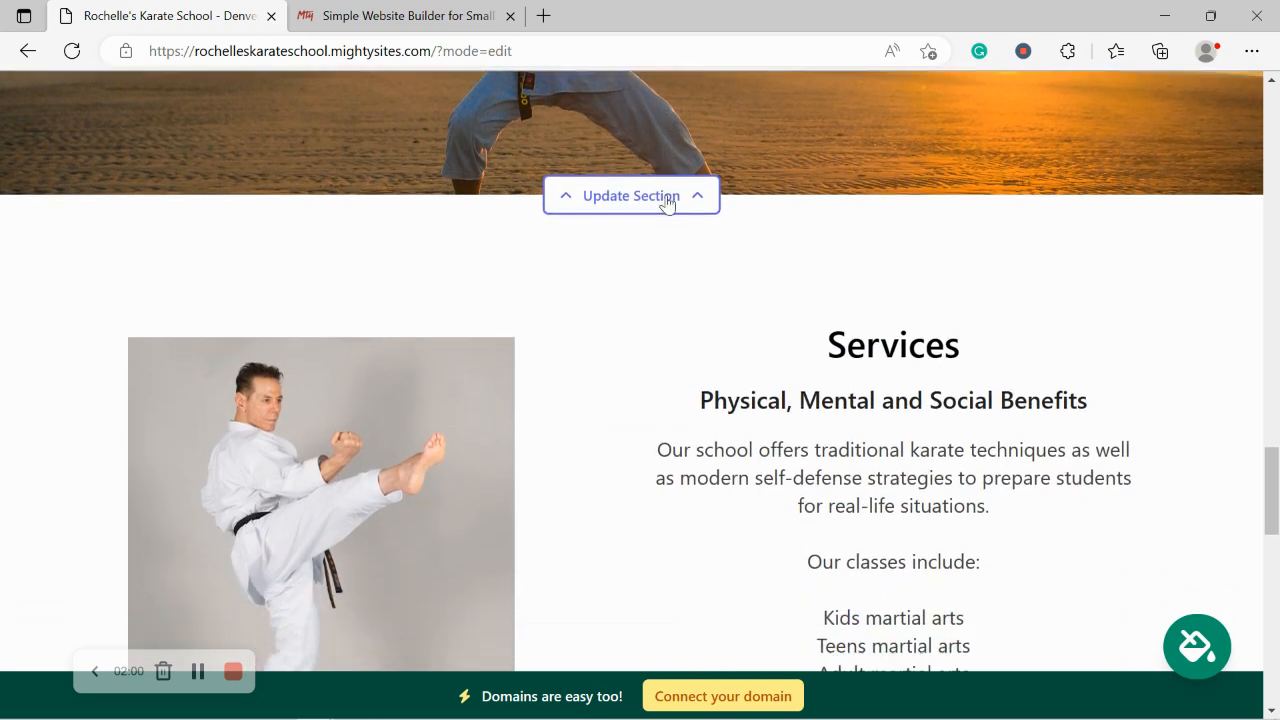
scroll(666, 198, down, 5)
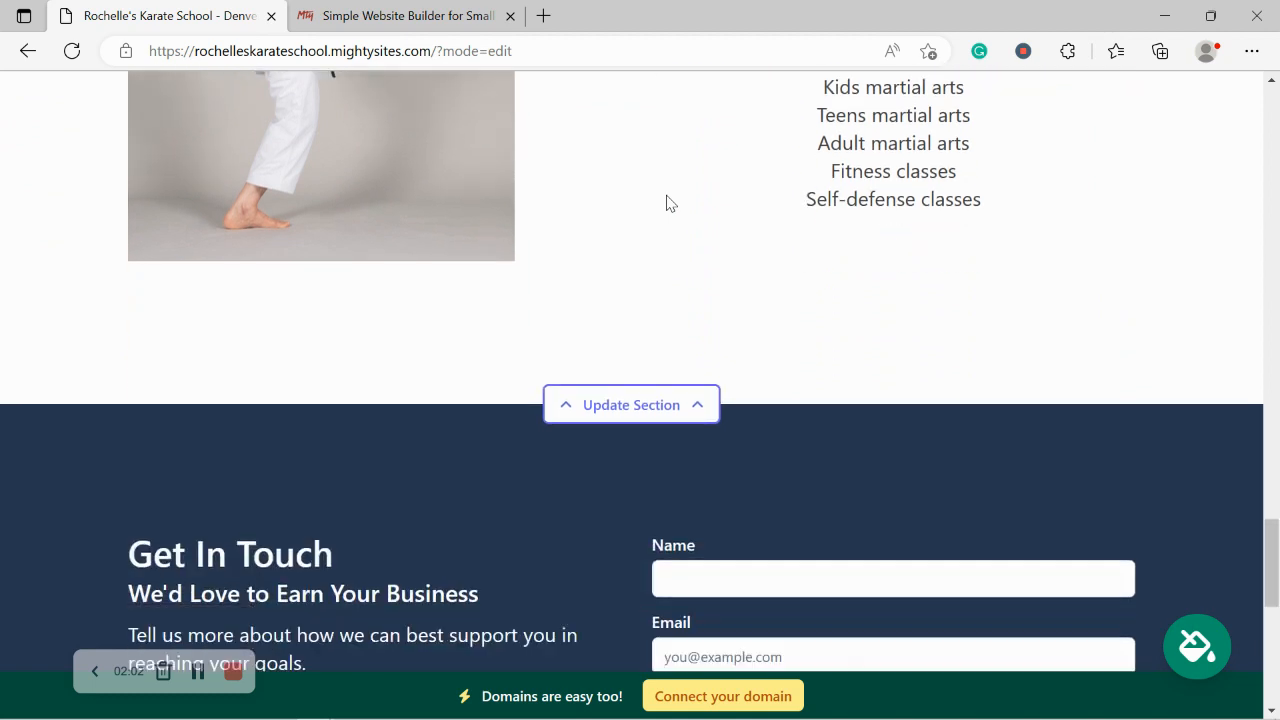
scroll(666, 203, down, 4)
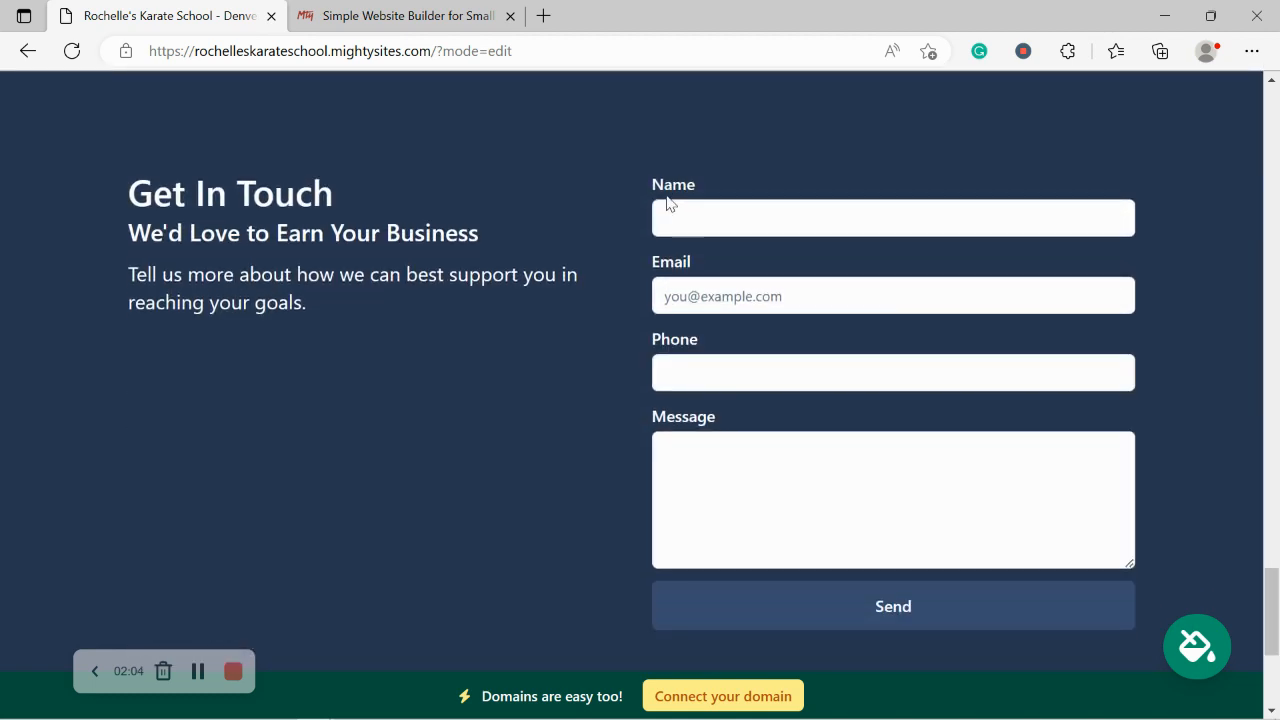
scroll(668, 202, up, 5)
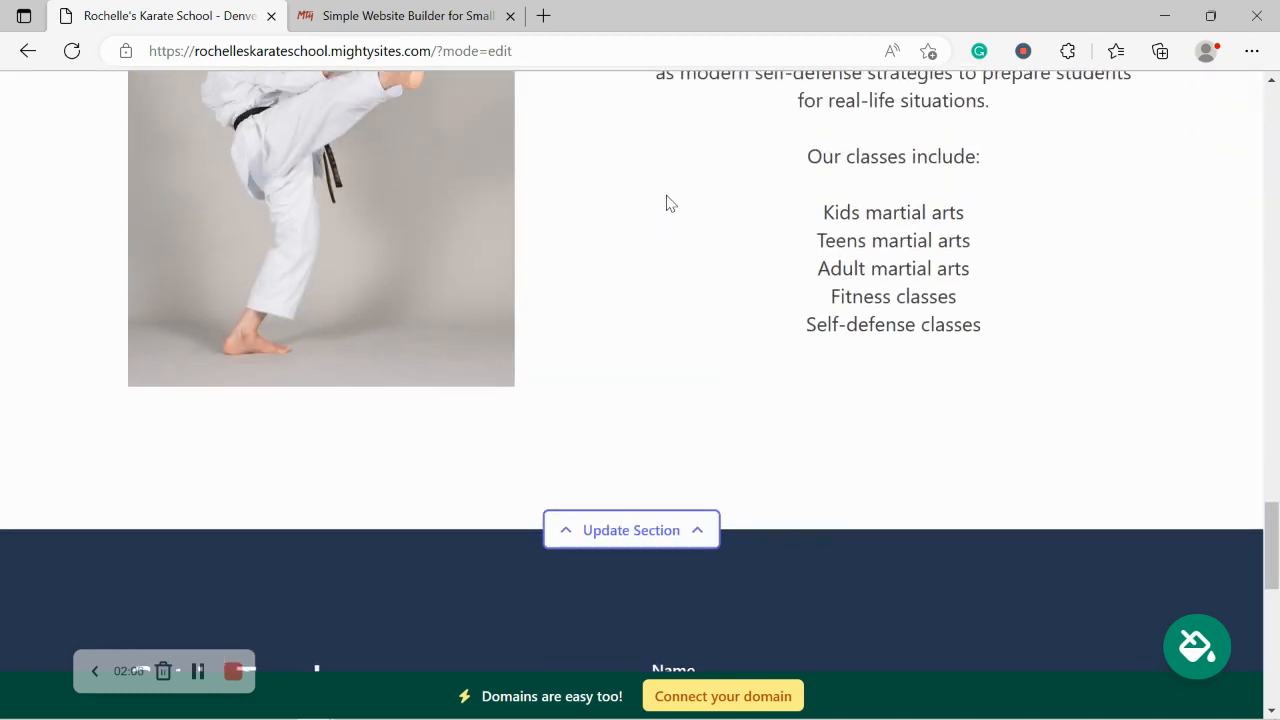
scroll(668, 203, up, 5)
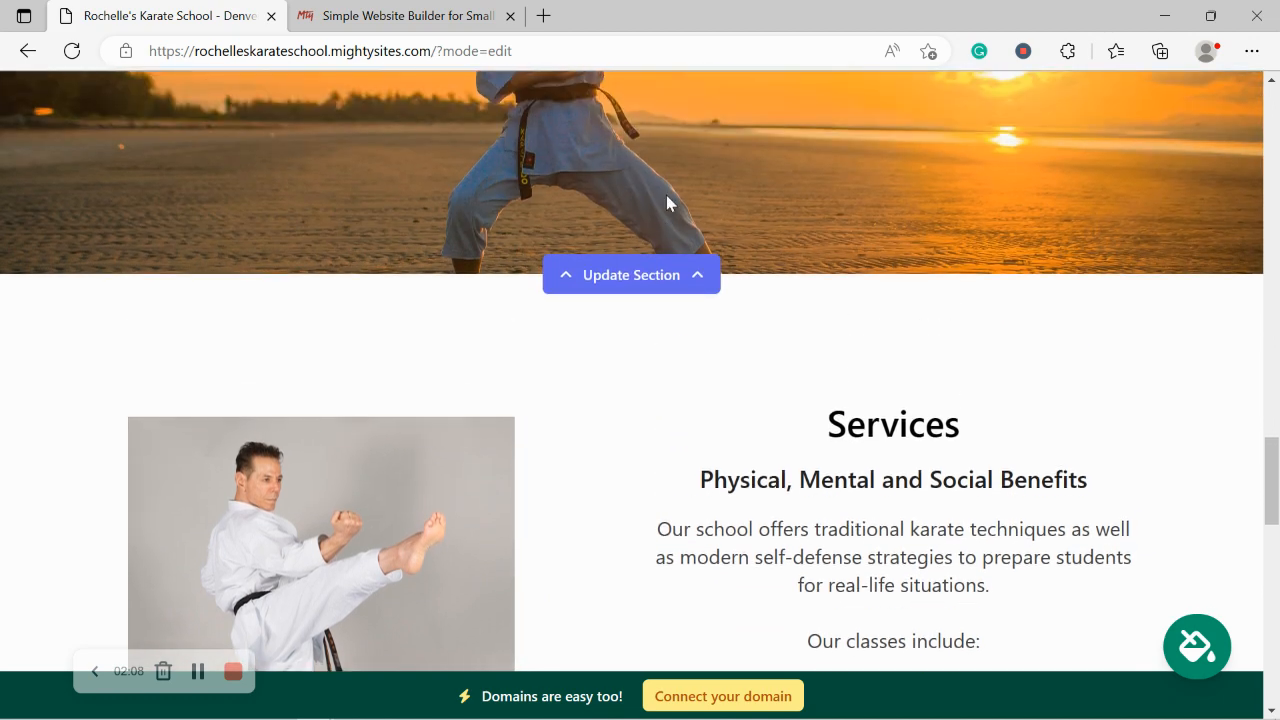
scroll(667, 198, up, 7)
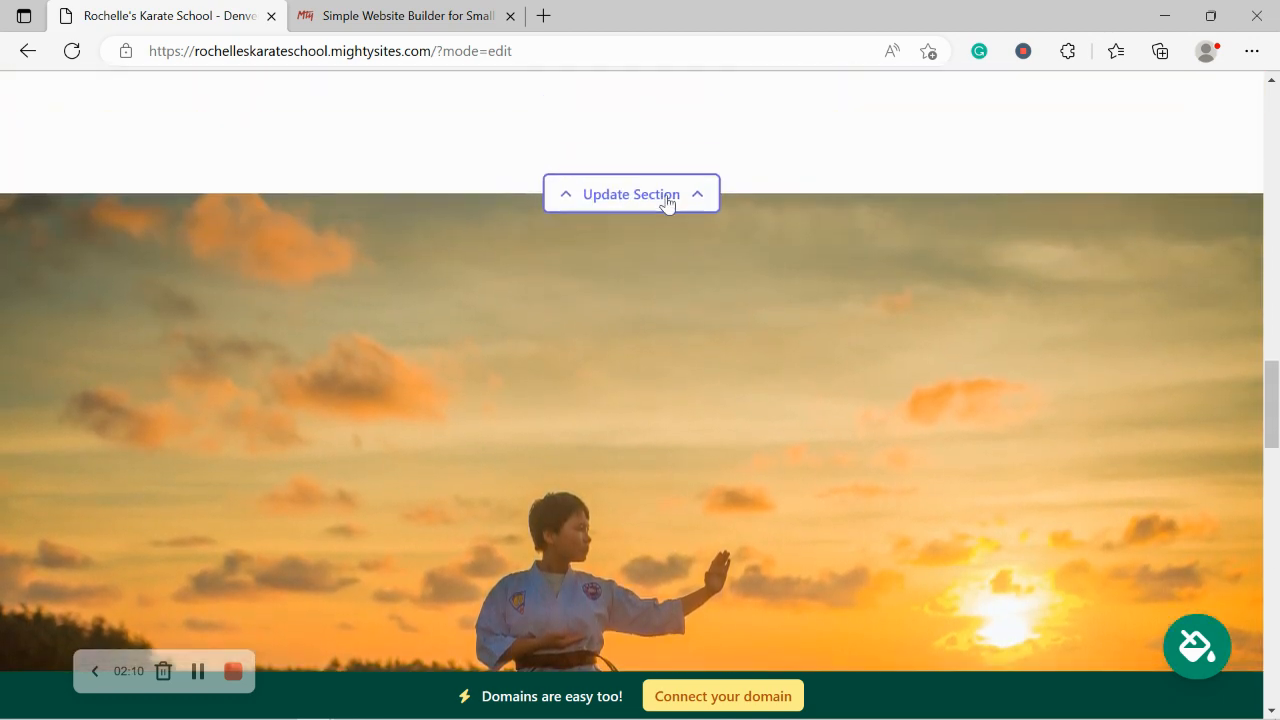
scroll(666, 200, up, 3)
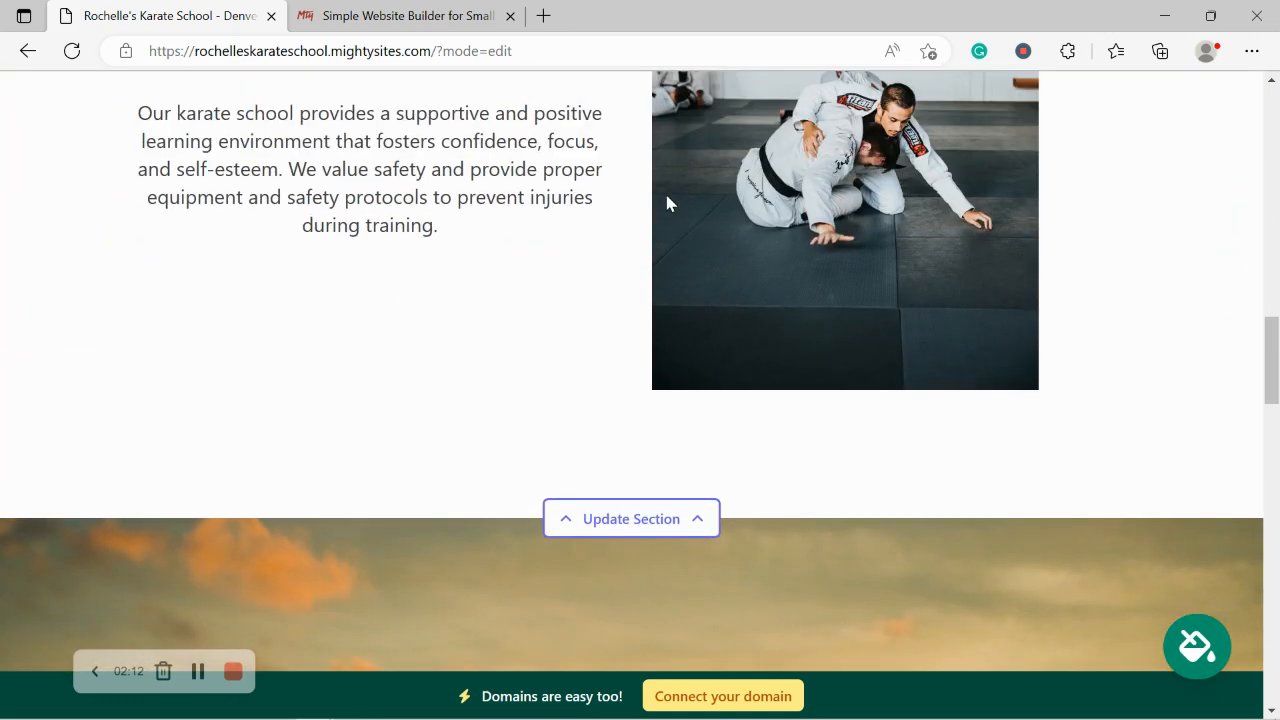
scroll(667, 203, up, 5)
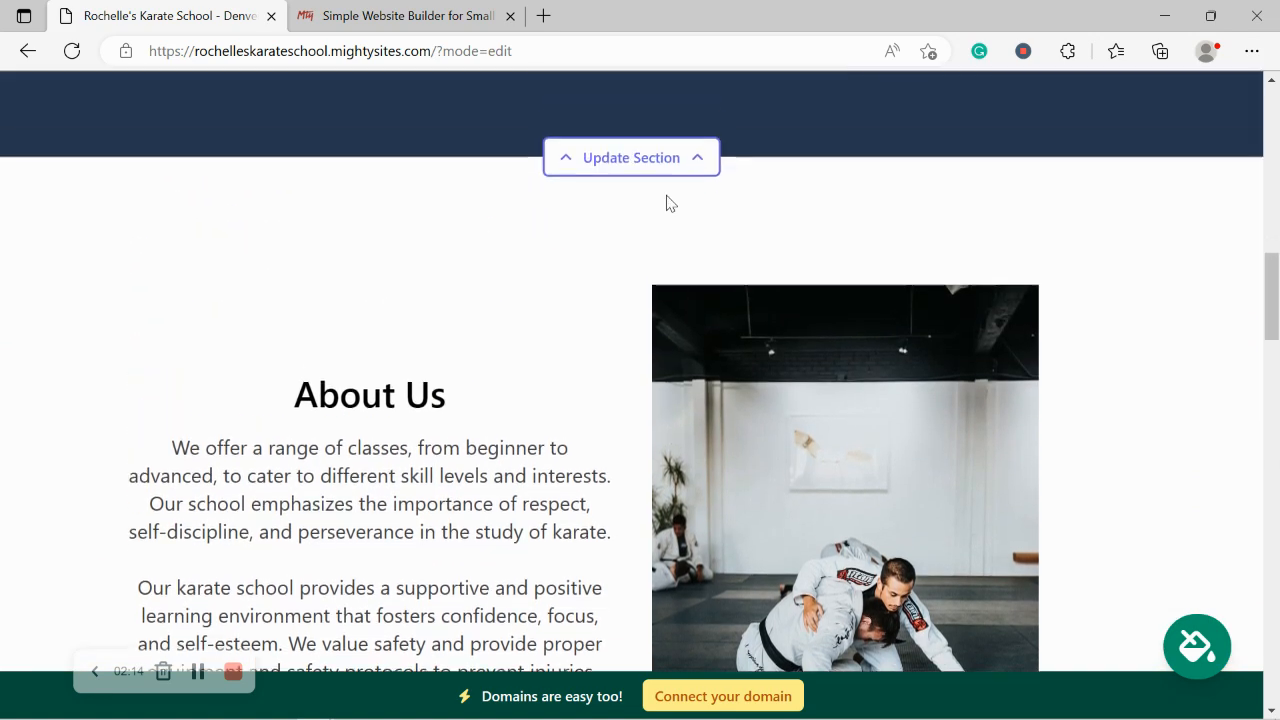
scroll(670, 203, up, 5)
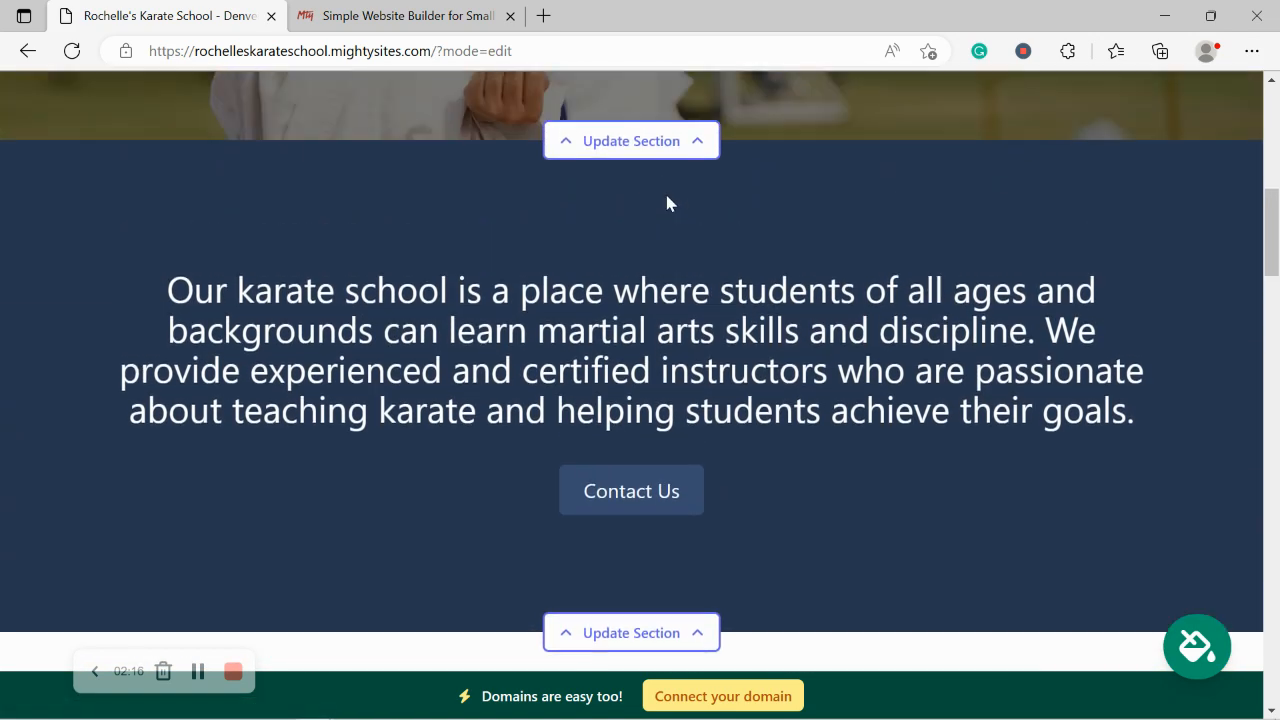
scroll(669, 203, up, 5)
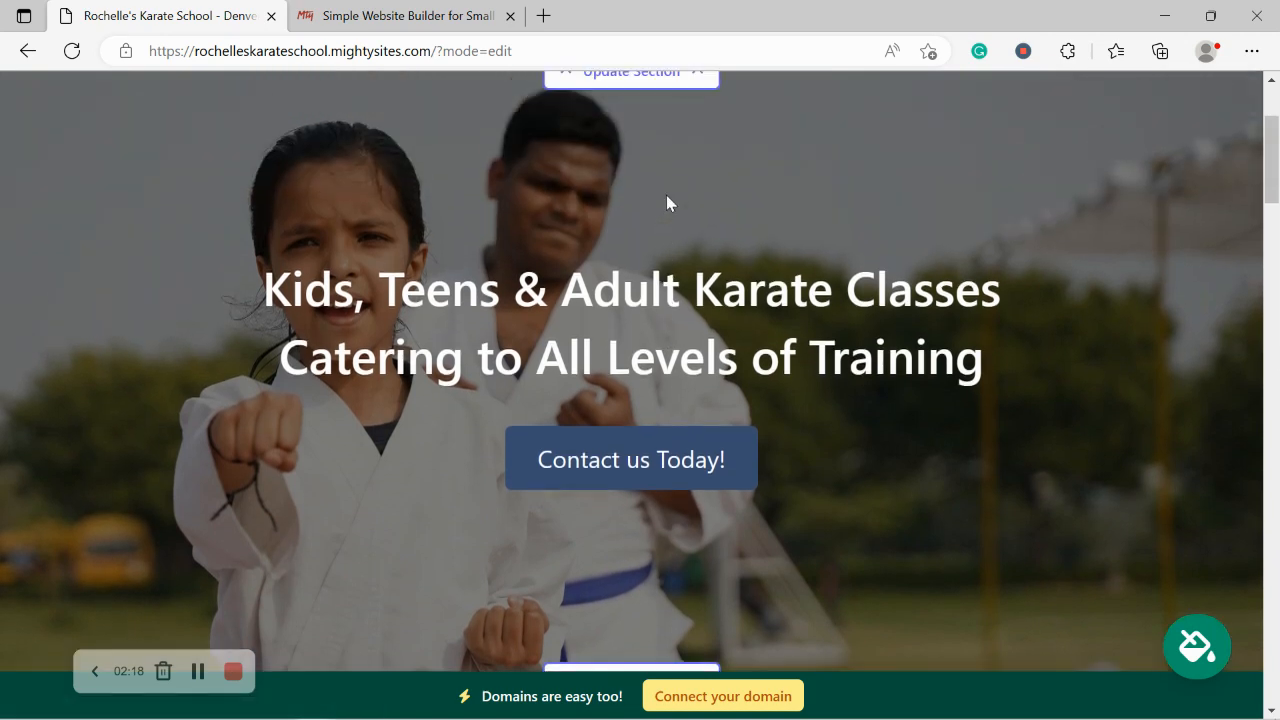
scroll(667, 197, up, 3)
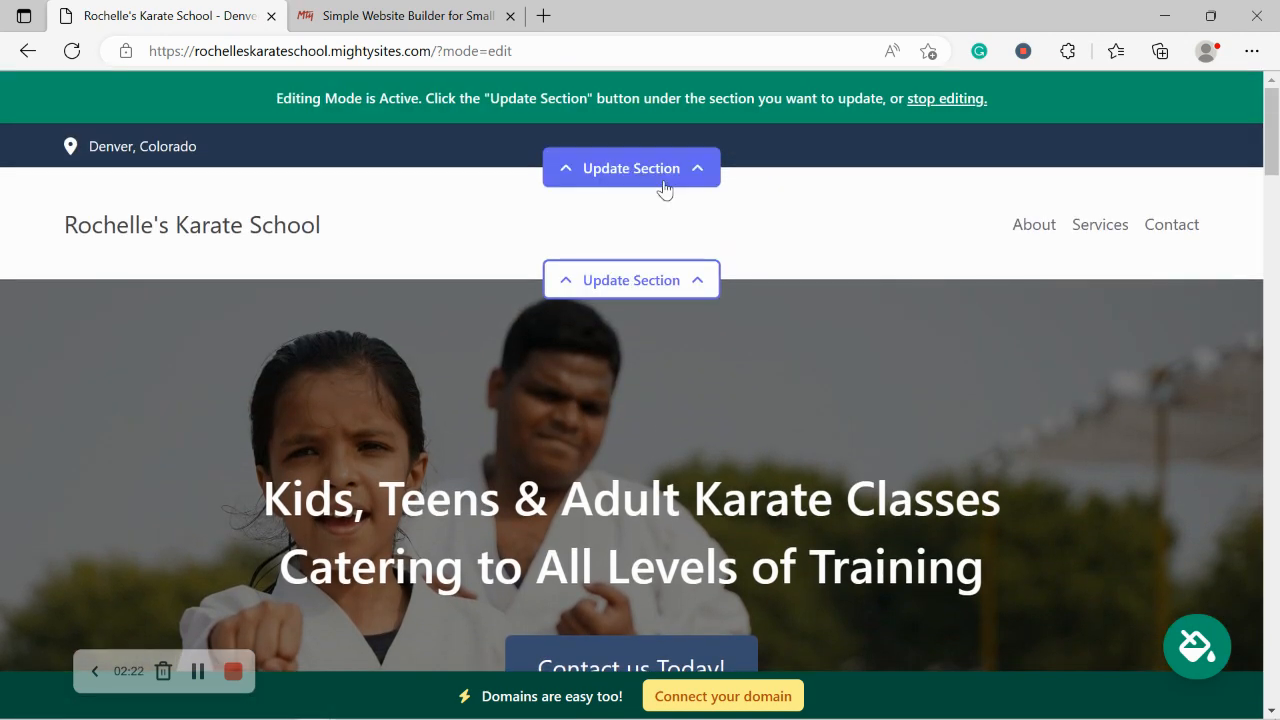
Step: Enter the school's contact e-mail, show it on the site, and add the phone number
click(665, 178)
click(646, 326)
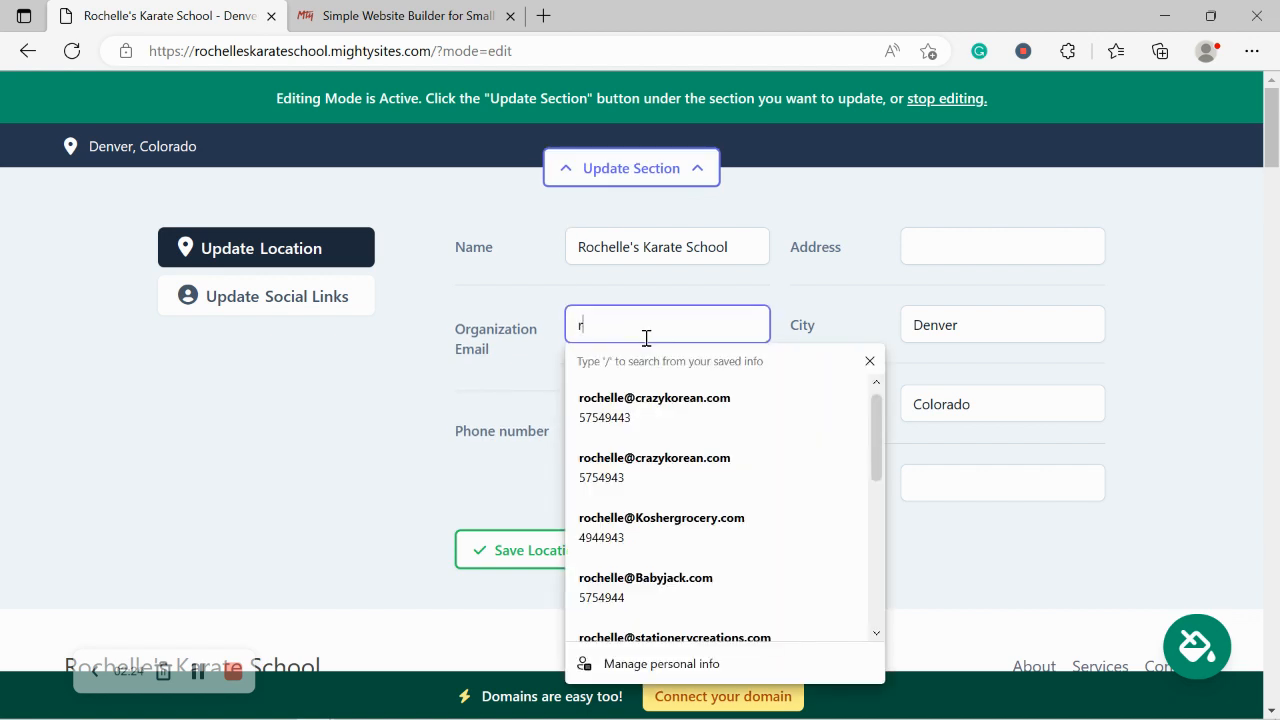
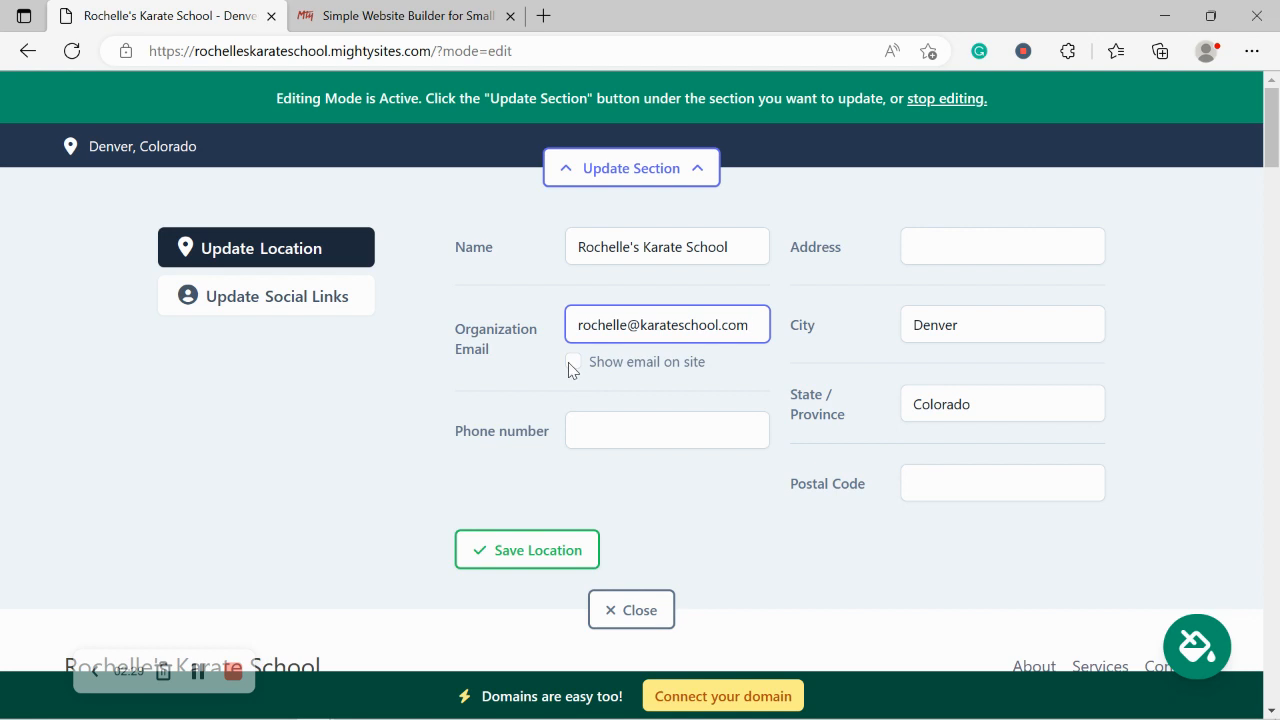
click(572, 364)
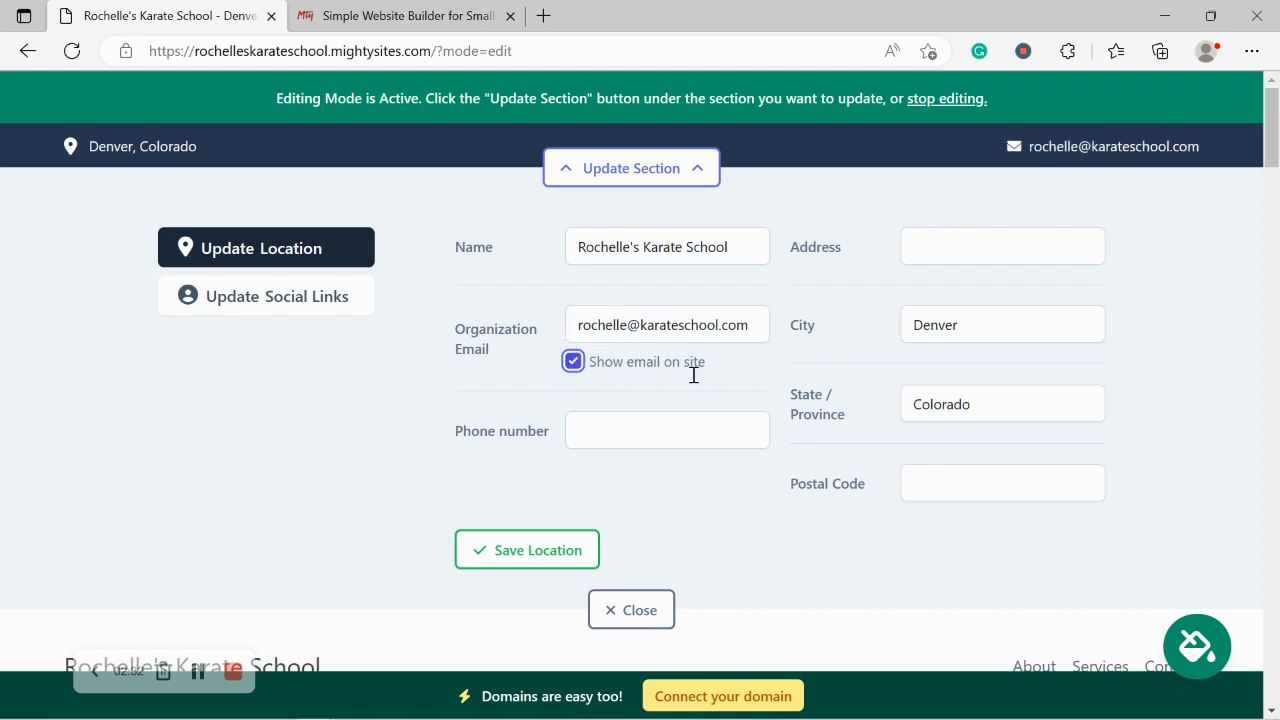
click(698, 428)
text(565-59443)
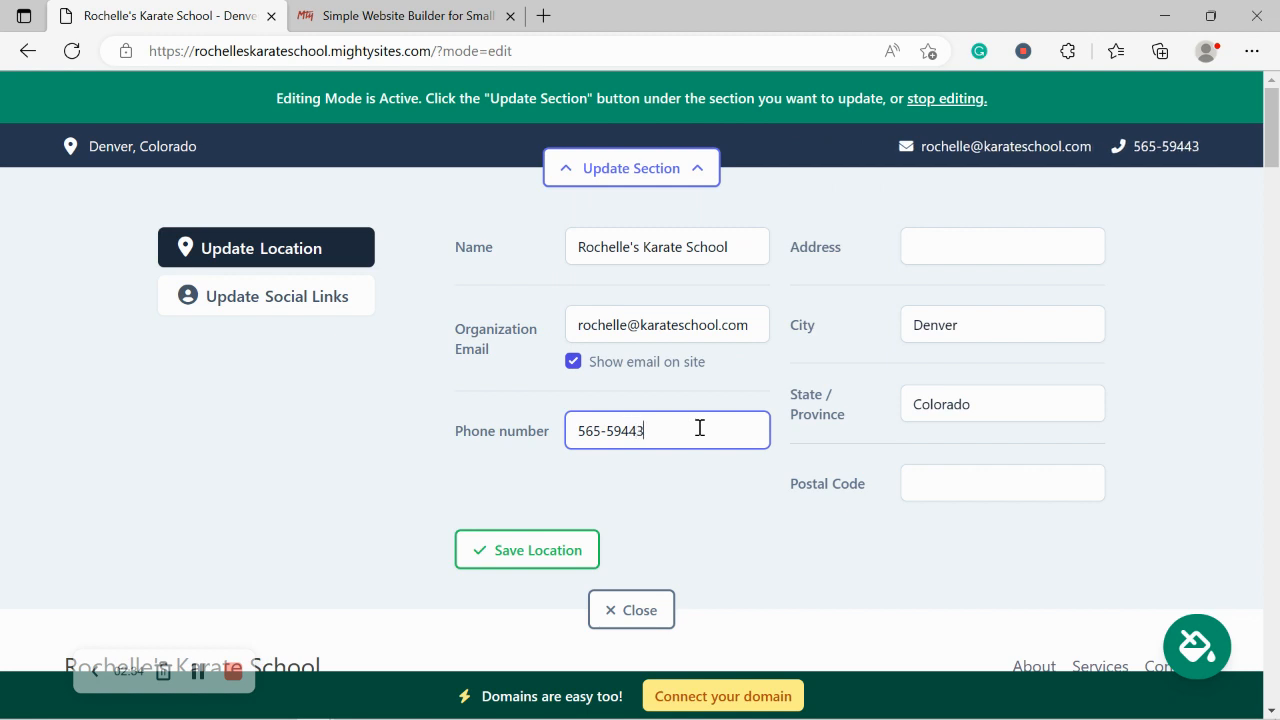
key(BackSpace)
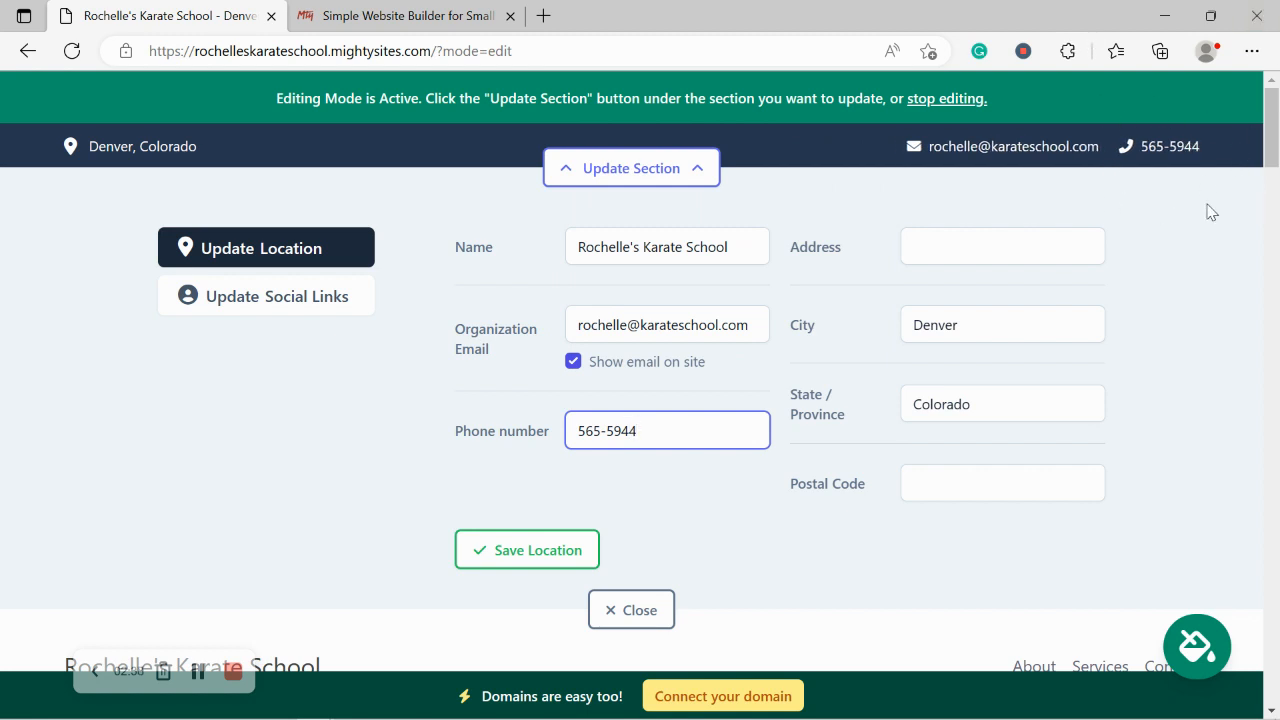
Step: Add the street address and postal code, save, and test the header's map link
click(914, 244)
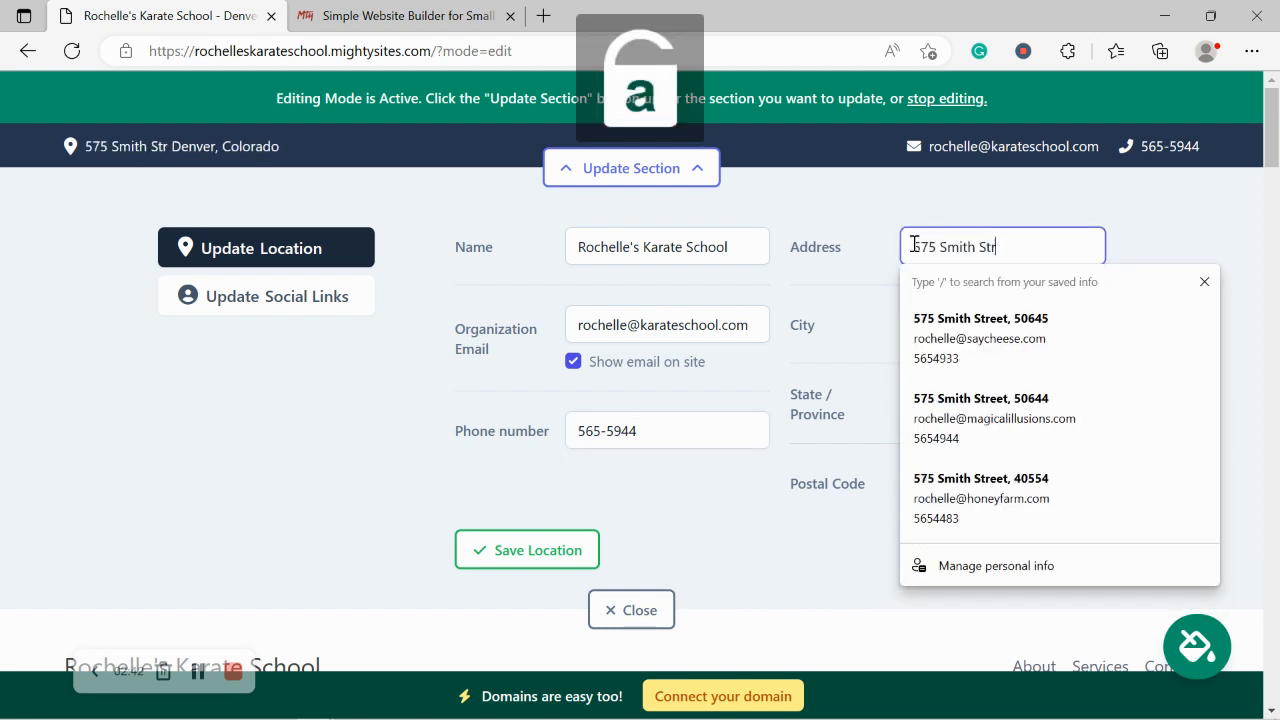
click(808, 487)
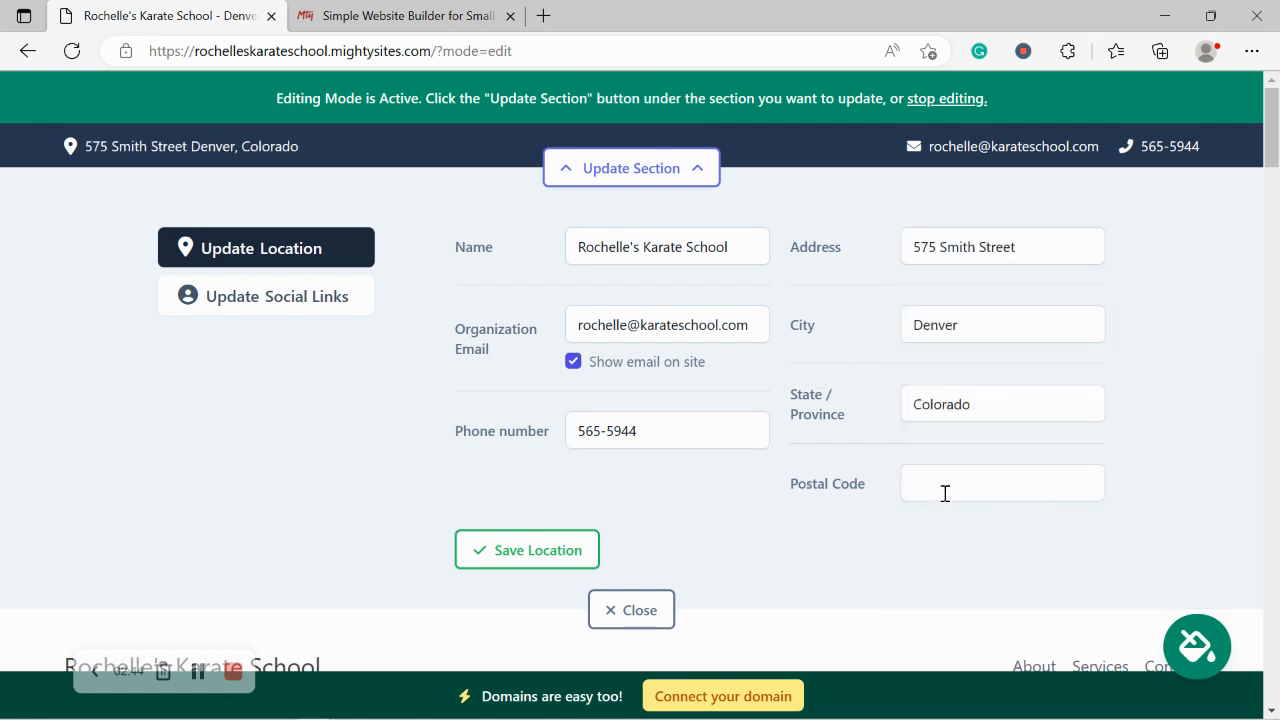
click(945, 493)
text(50543)
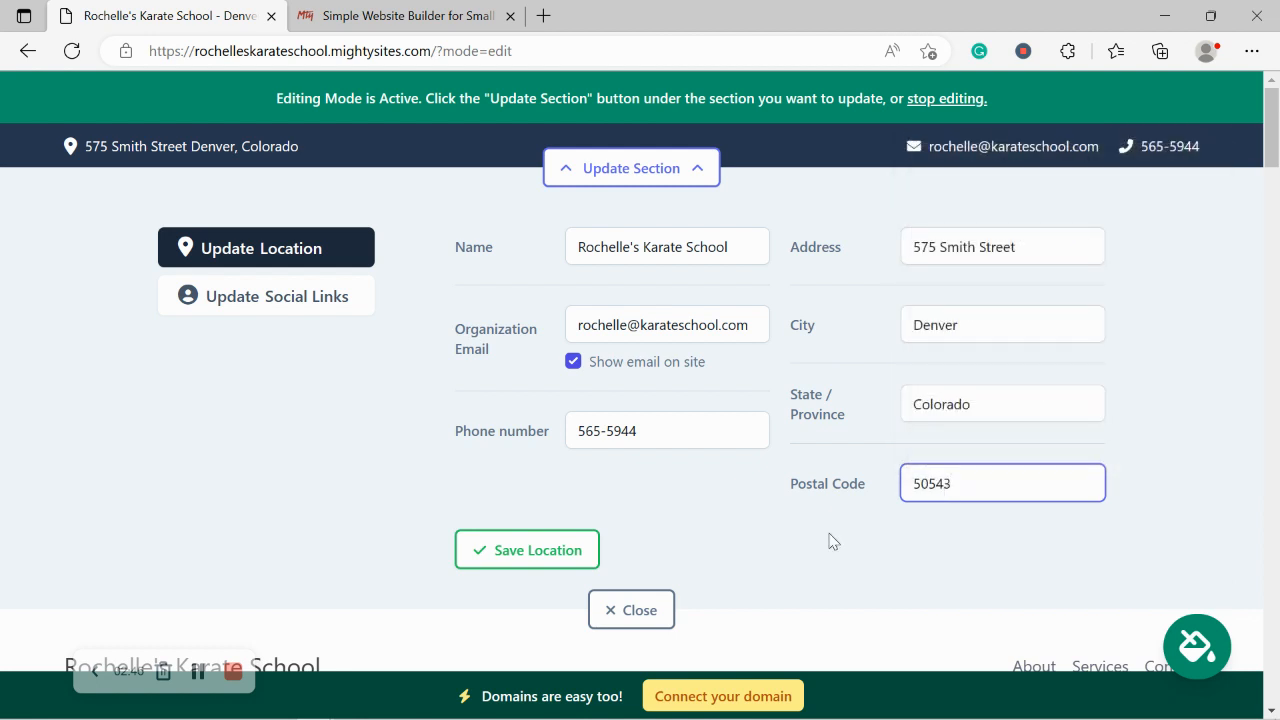
click(557, 551)
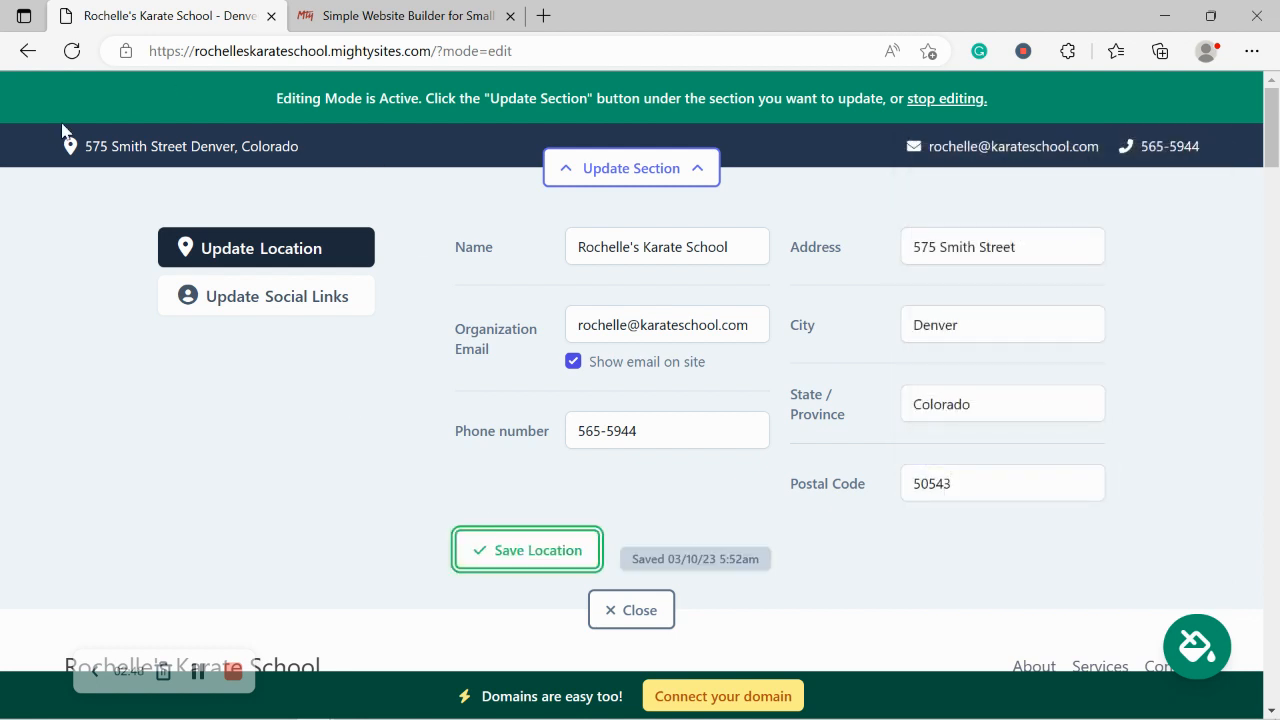
click(195, 148)
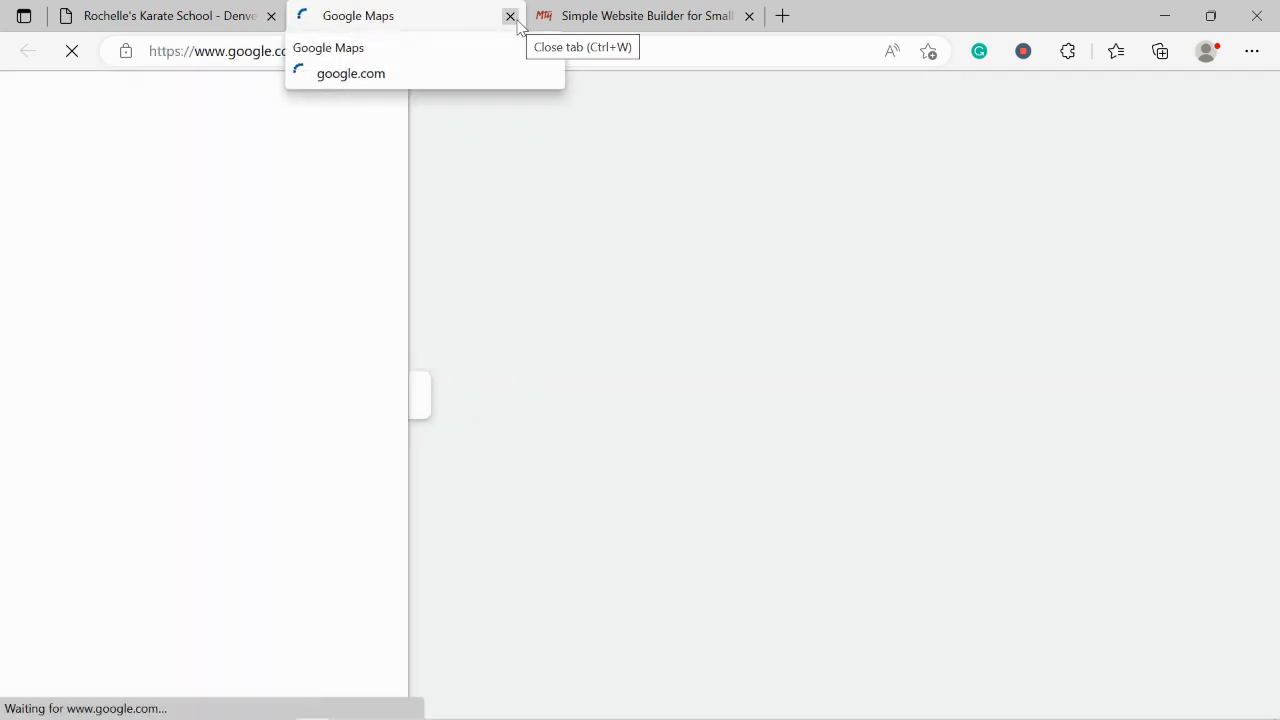
click(511, 16)
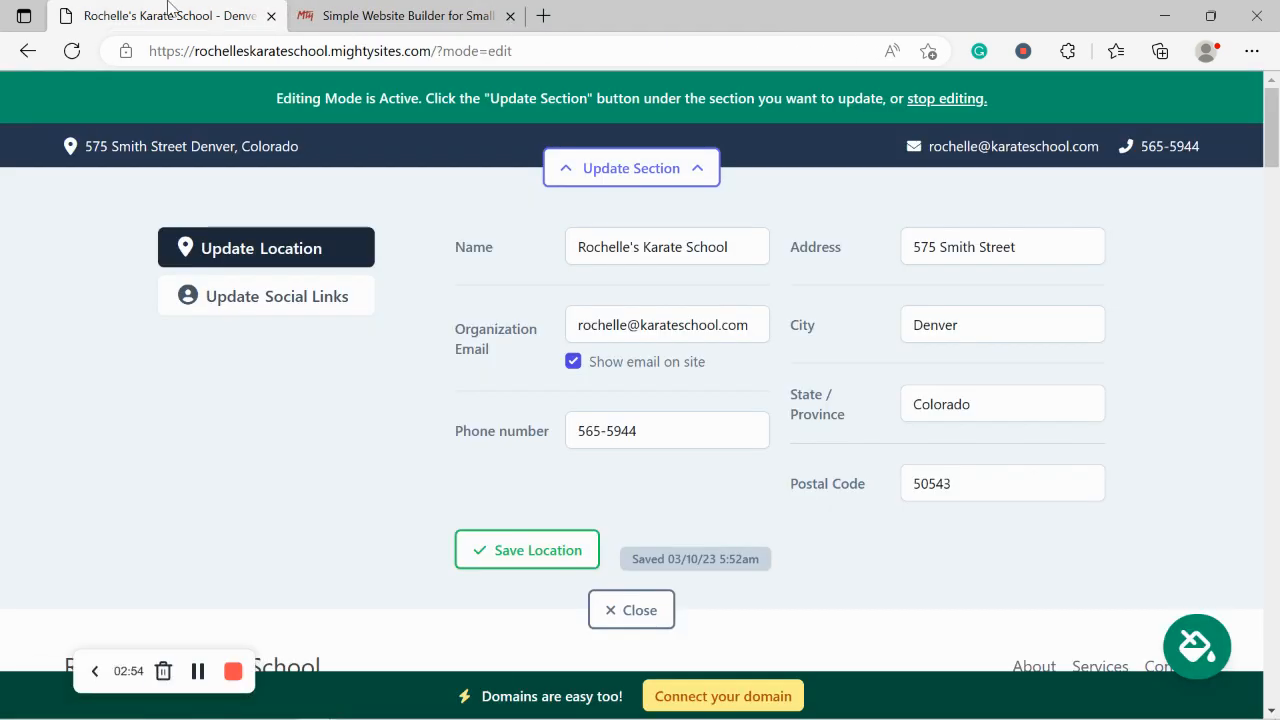
click(518, 545)
Step: Add Instagram 'mightysites' and Twitter 'mightysitesusa' handles, save the social links, and close the panel
click(266, 297)
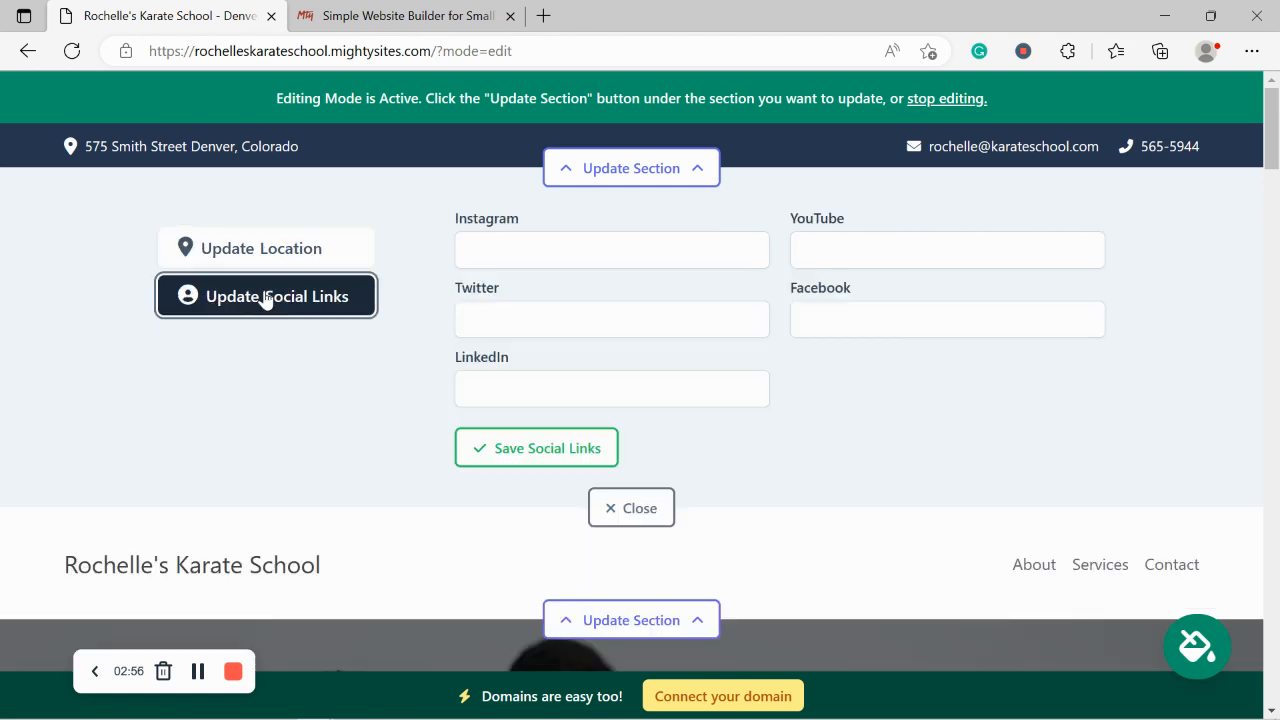
click(538, 252)
text(mightysites)
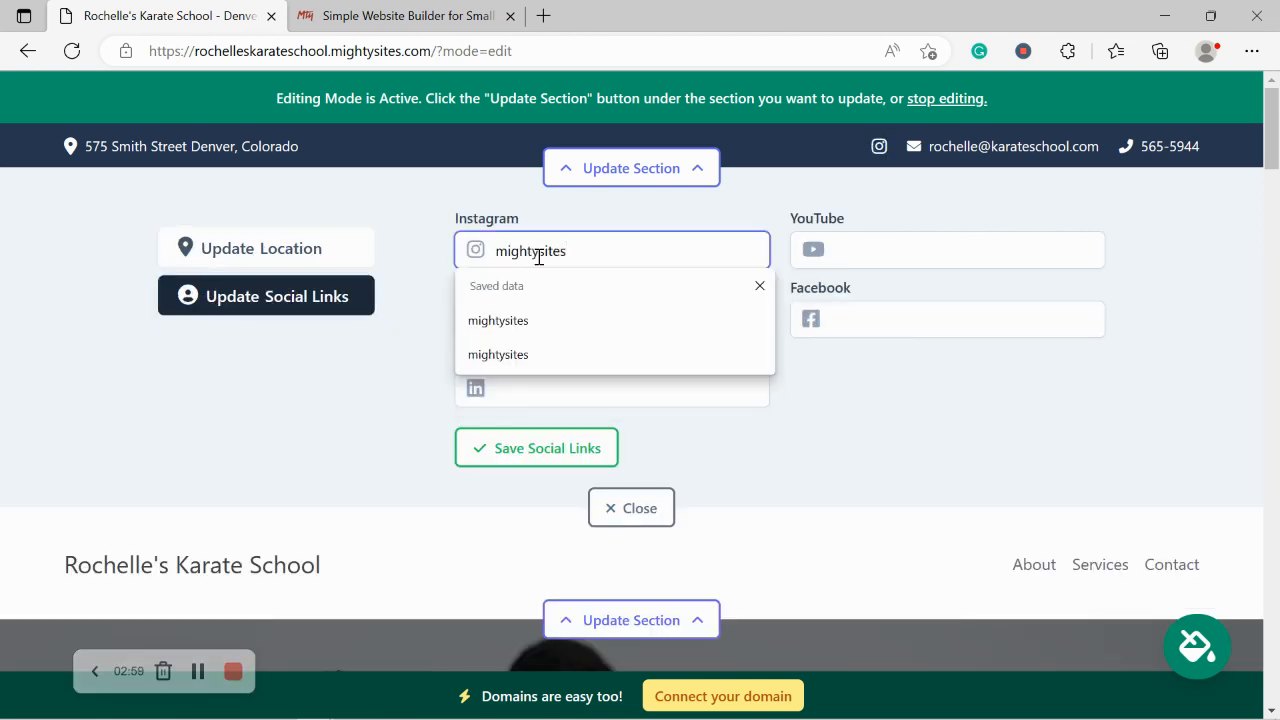
key(Return)
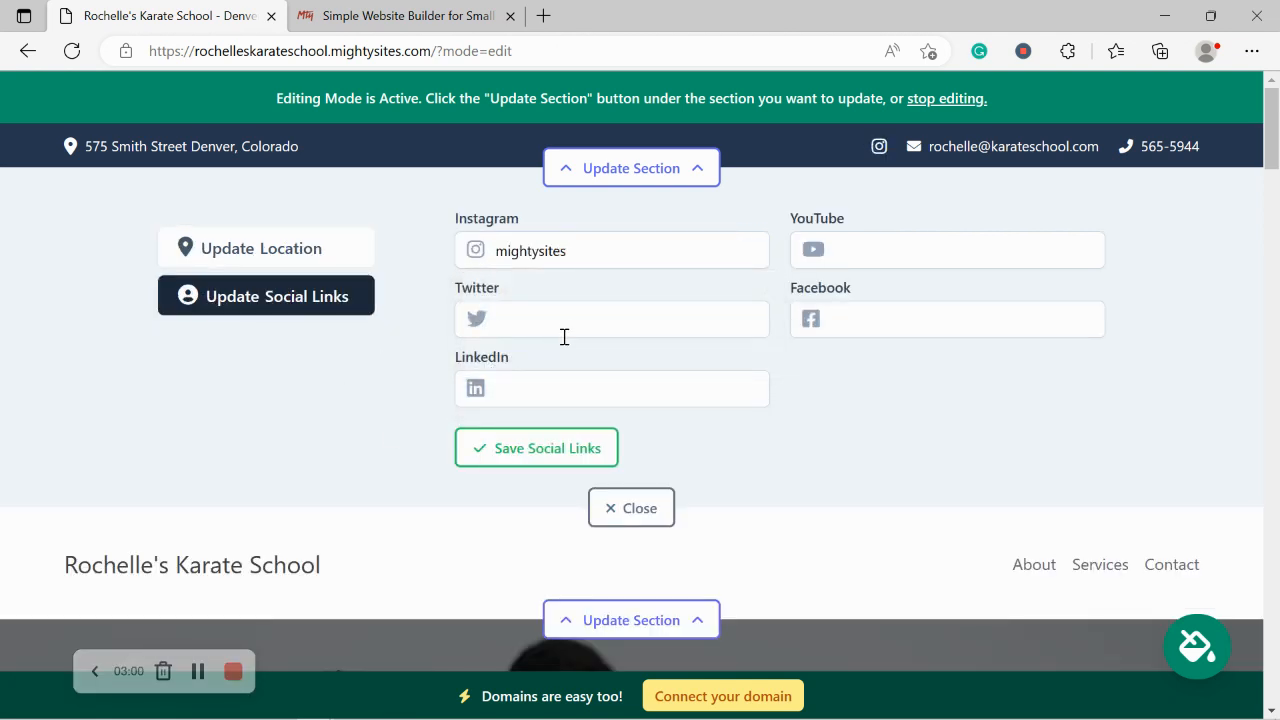
click(566, 331)
text(mightysite)
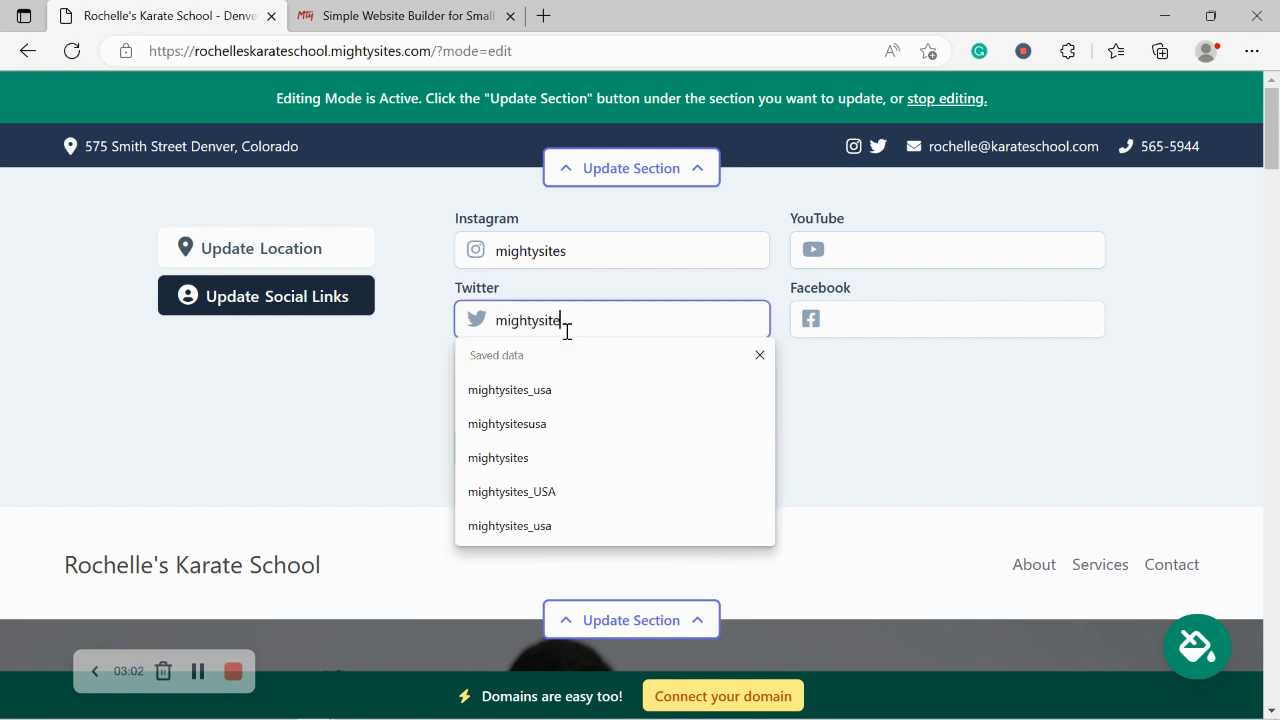
text(susa)
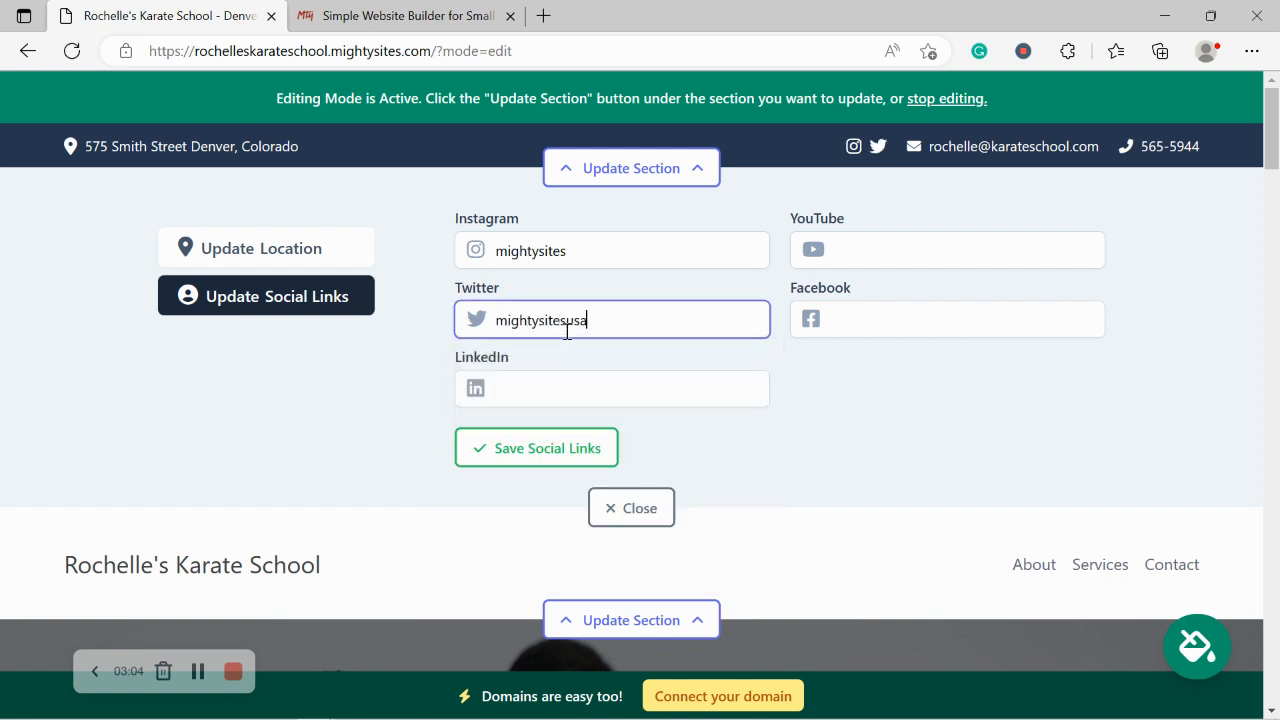
click(546, 449)
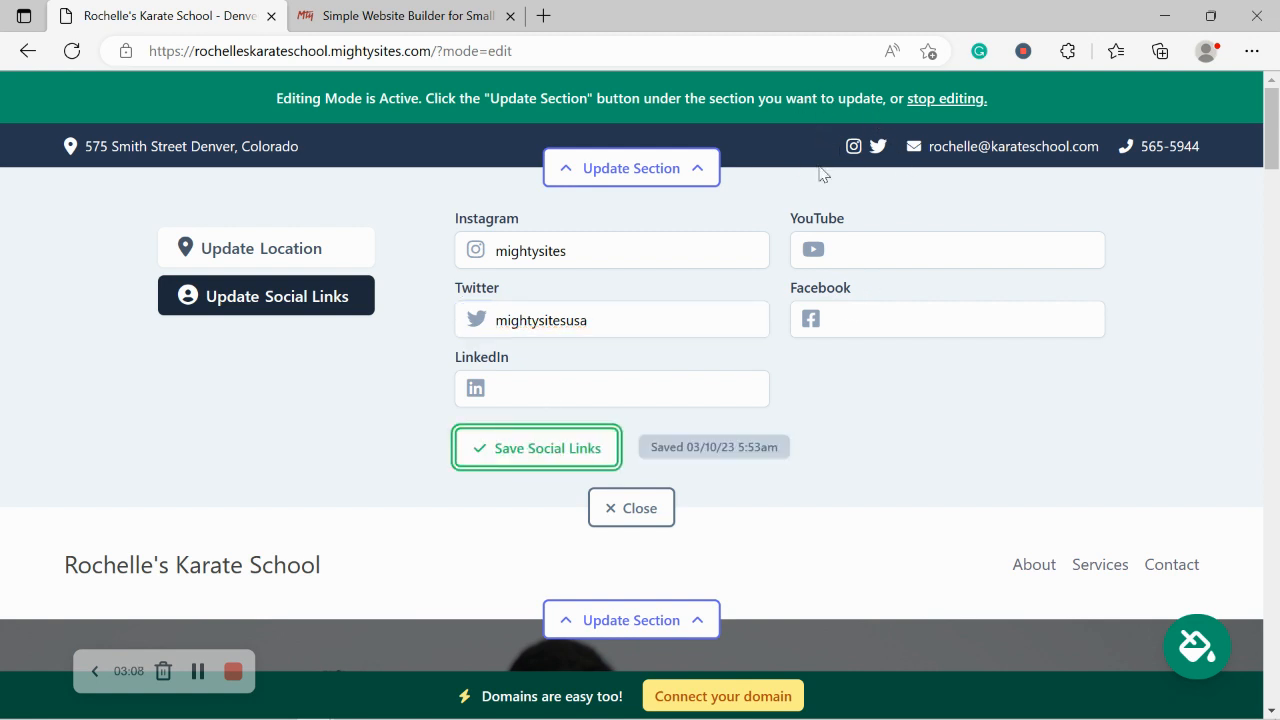
click(558, 447)
click(620, 508)
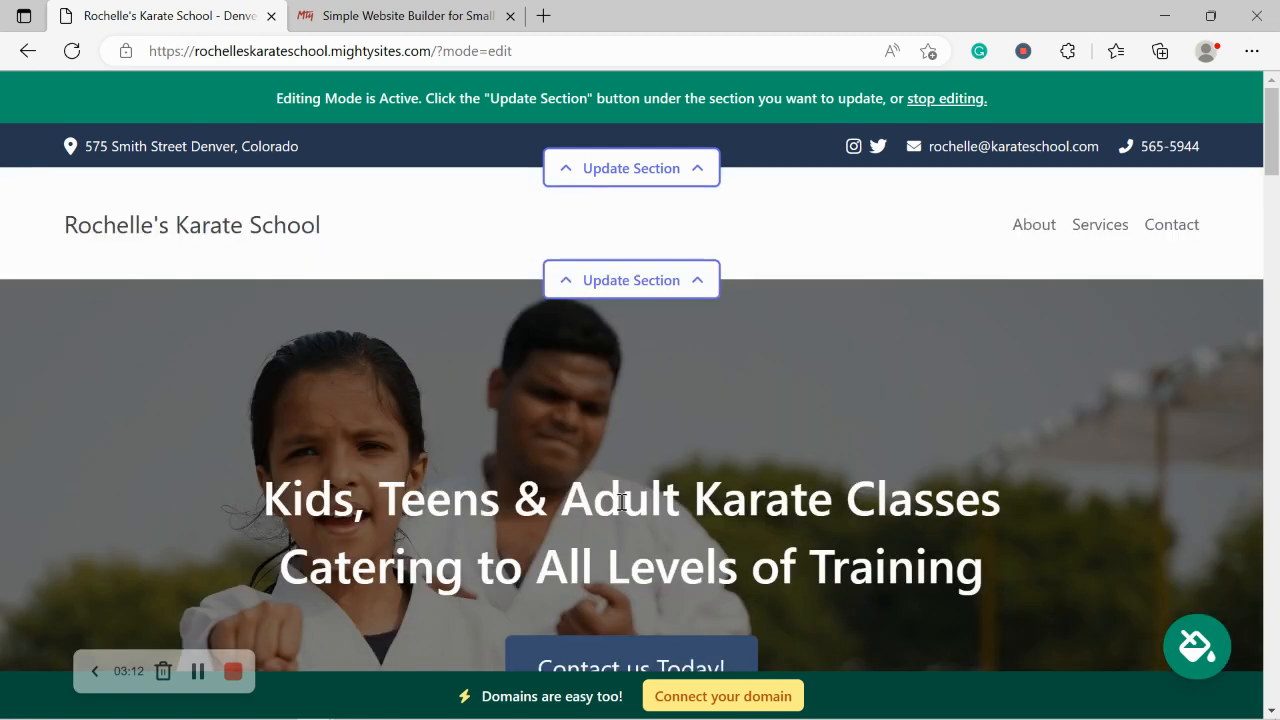
Step: Replace the header logo with the 'Mighty Sites Logo YouTube' image from Pictures and save it
click(624, 285)
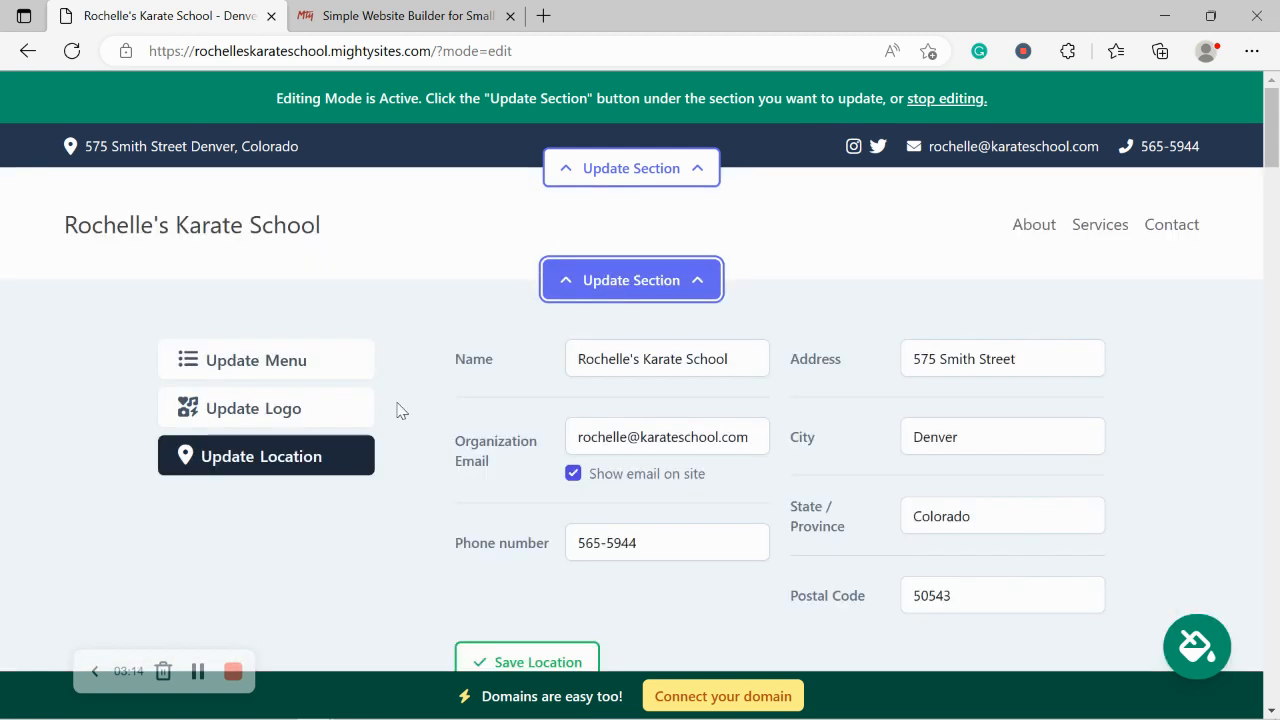
click(295, 410)
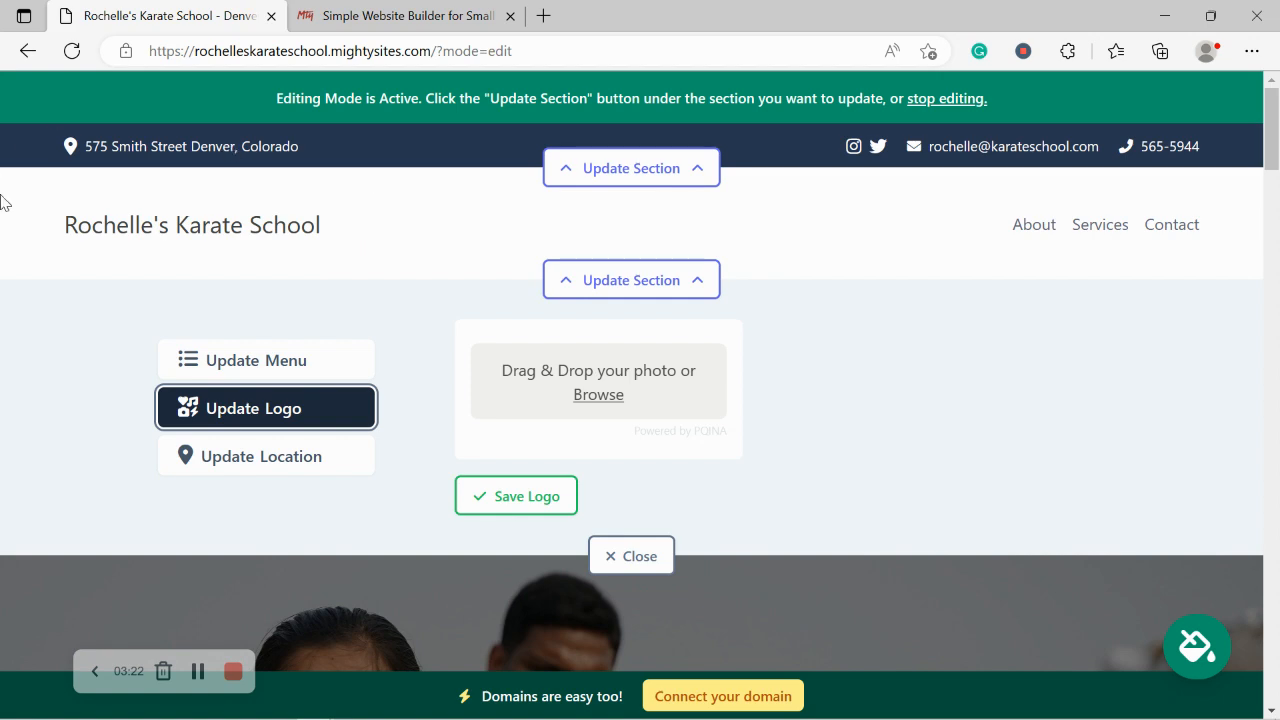
click(620, 396)
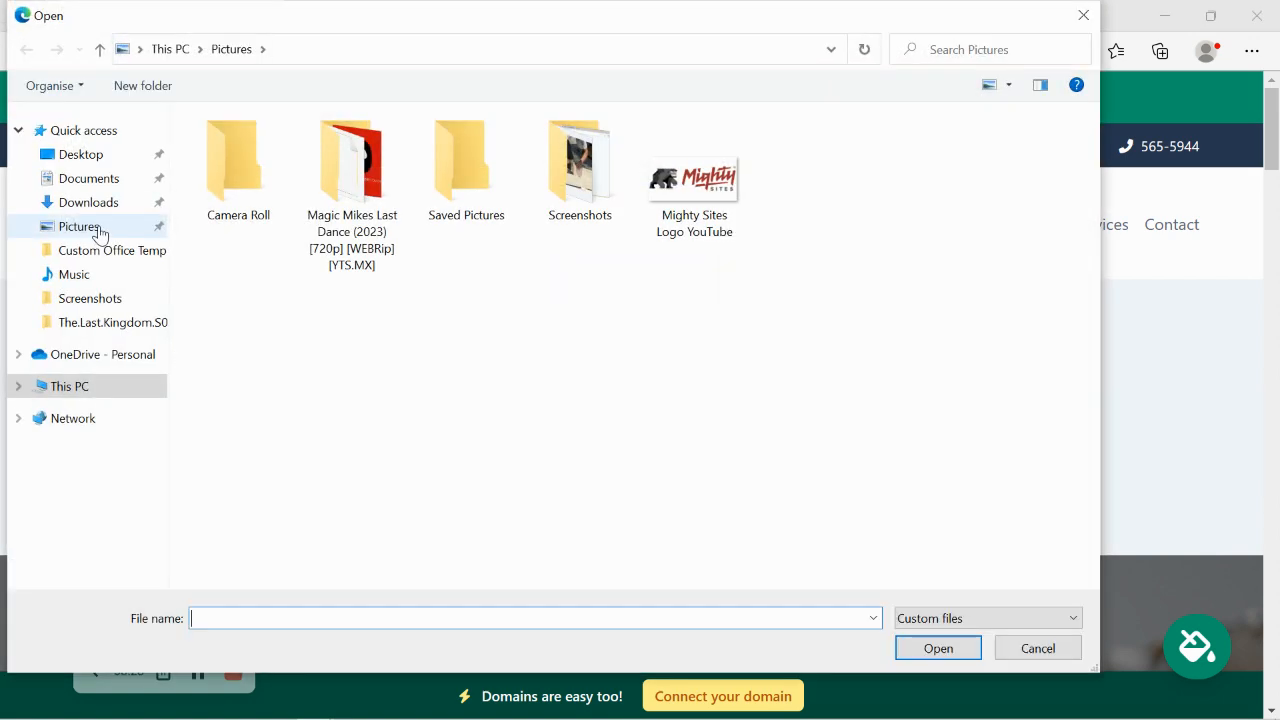
click(88, 228)
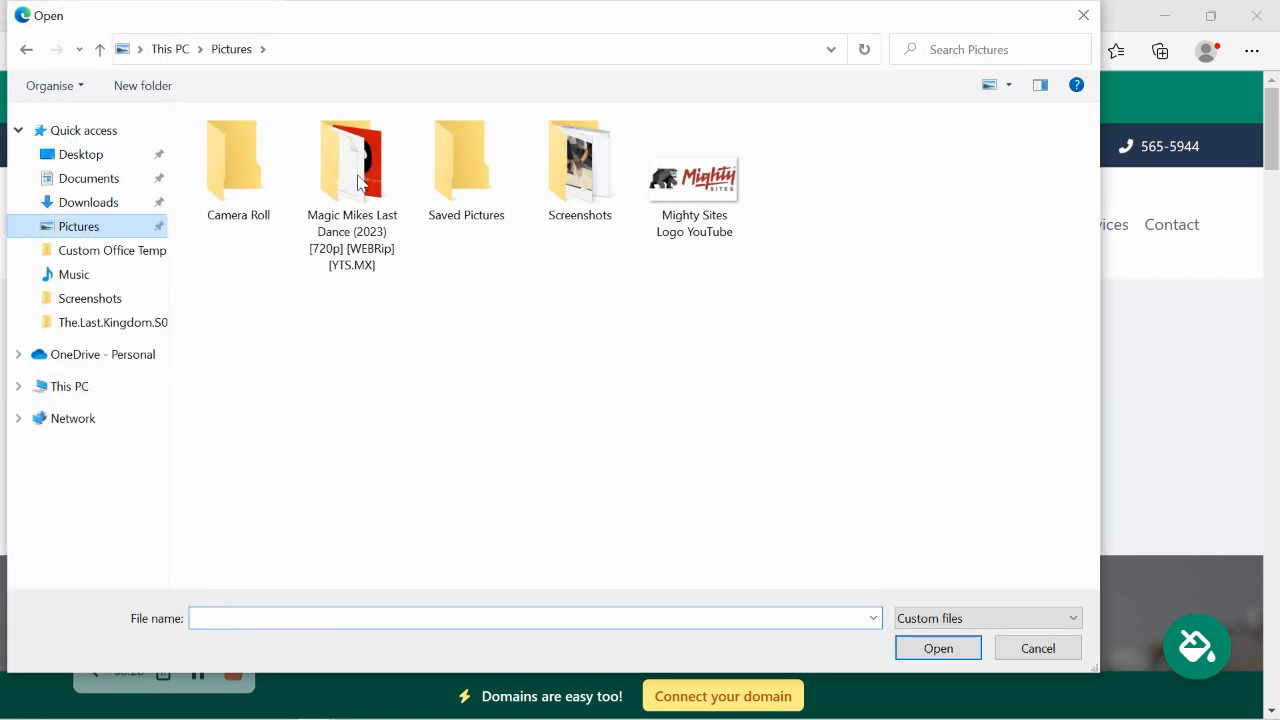
double_click(700, 188)
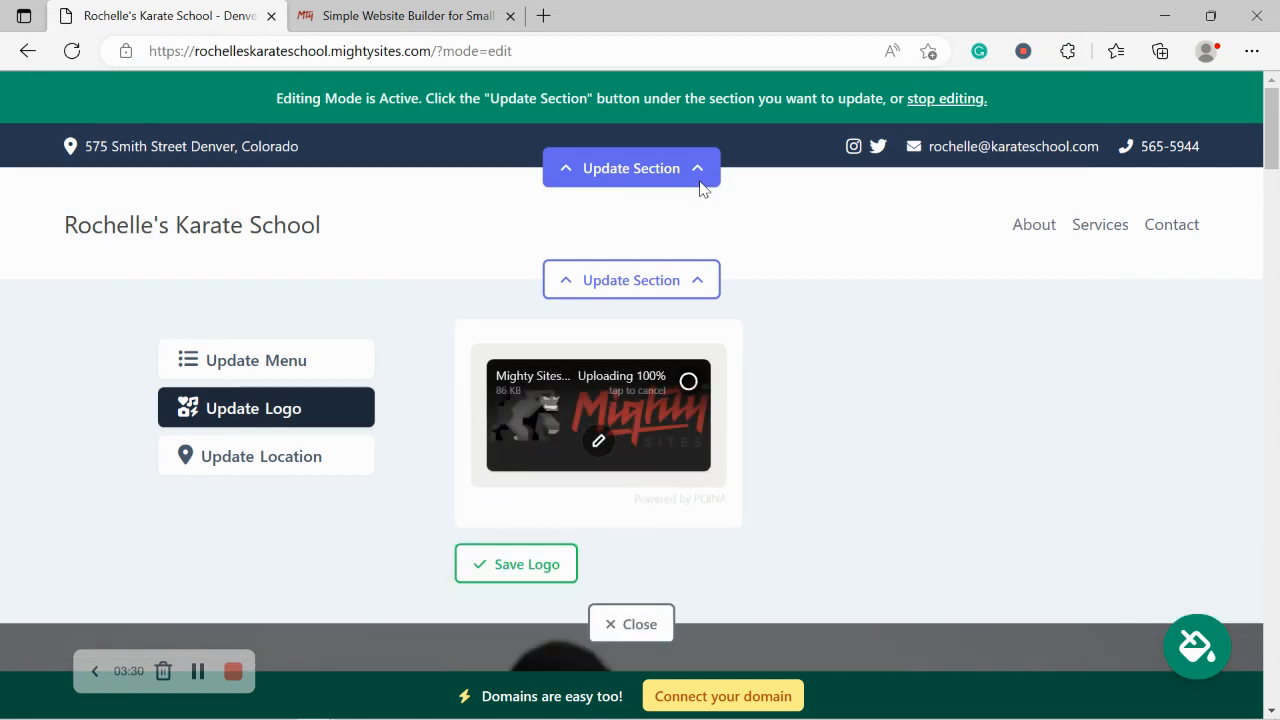
click(530, 578)
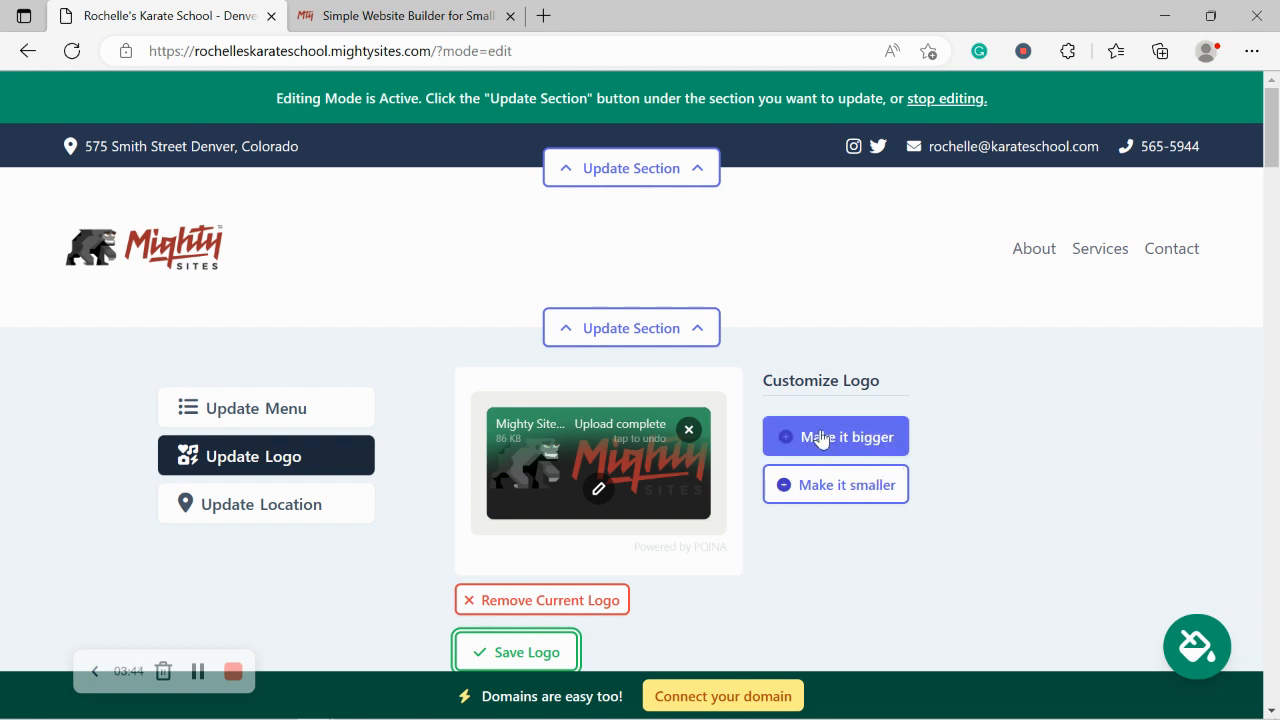
click(546, 652)
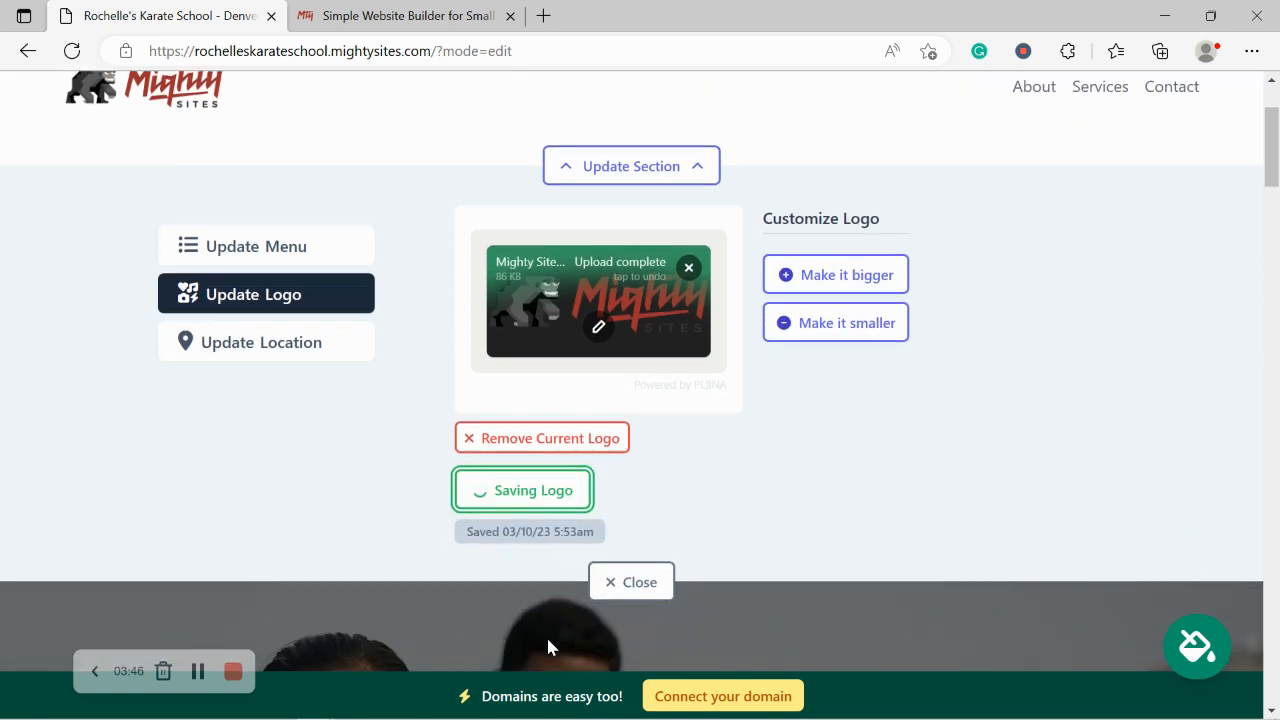
click(664, 580)
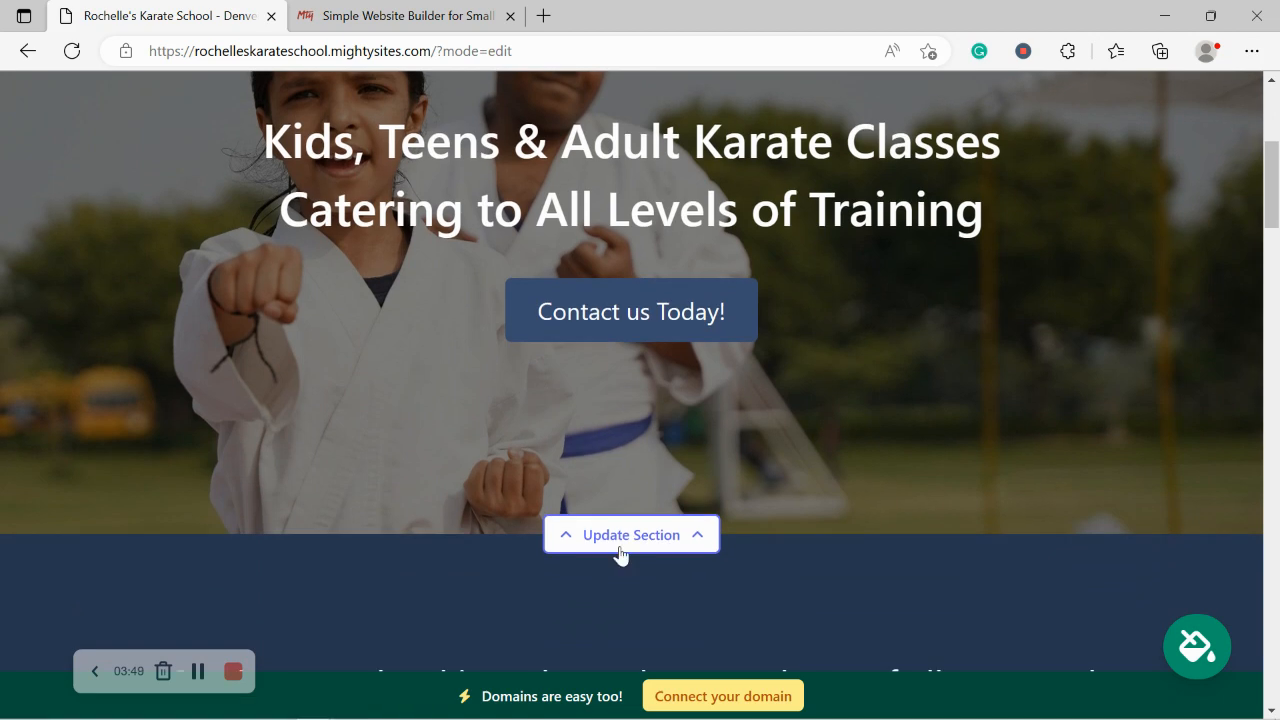
click(615, 547)
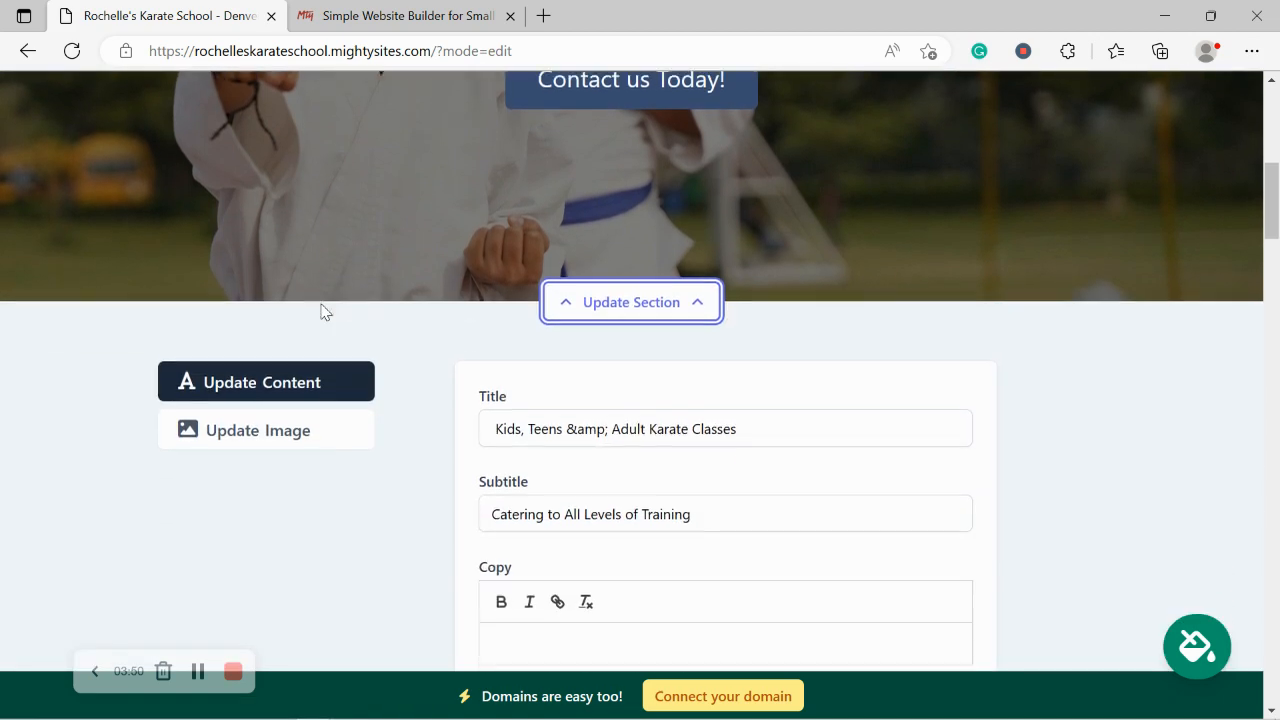
Step: Search the stock photo library for 'Karate' by removing 'School' from the search terms
click(286, 420)
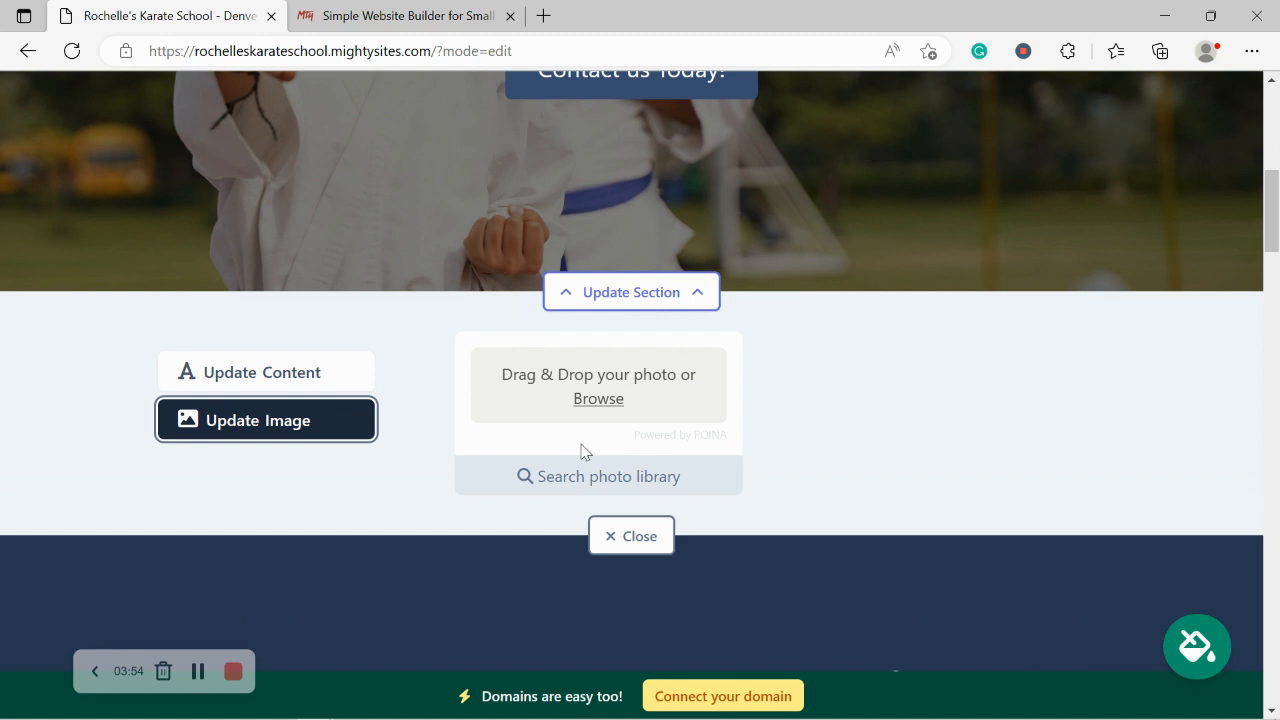
click(648, 472)
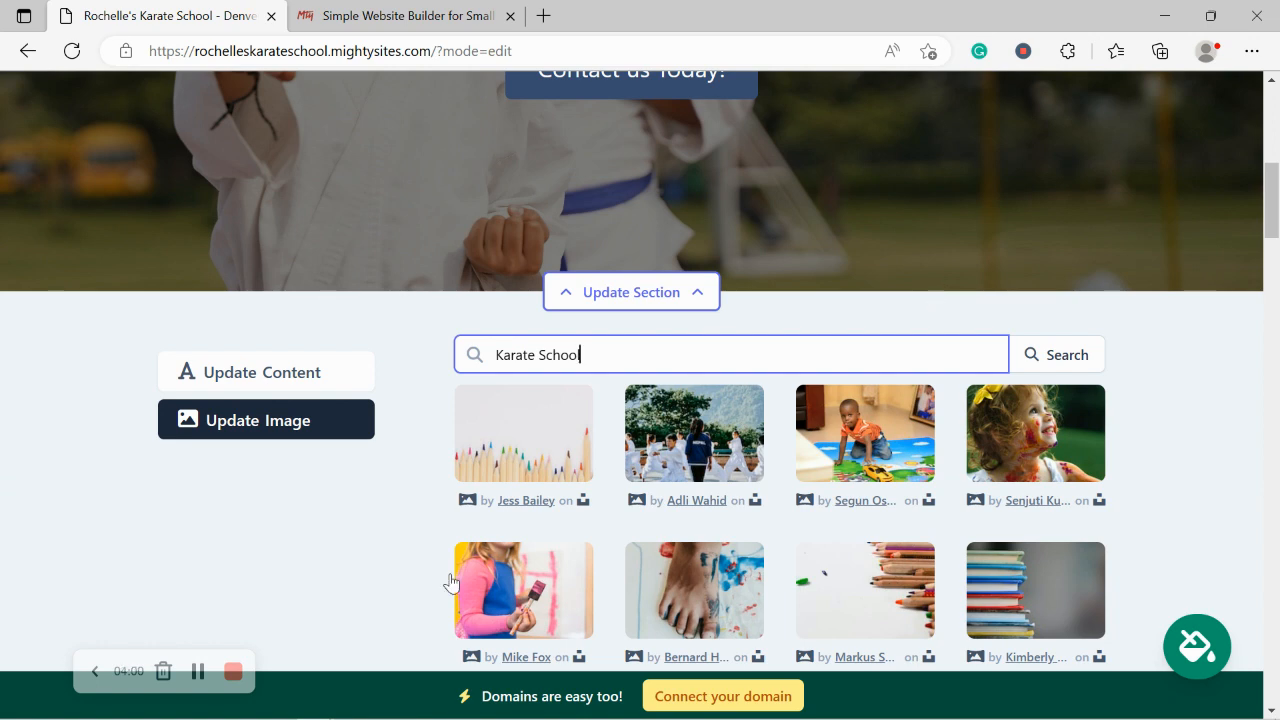
click(420, 580)
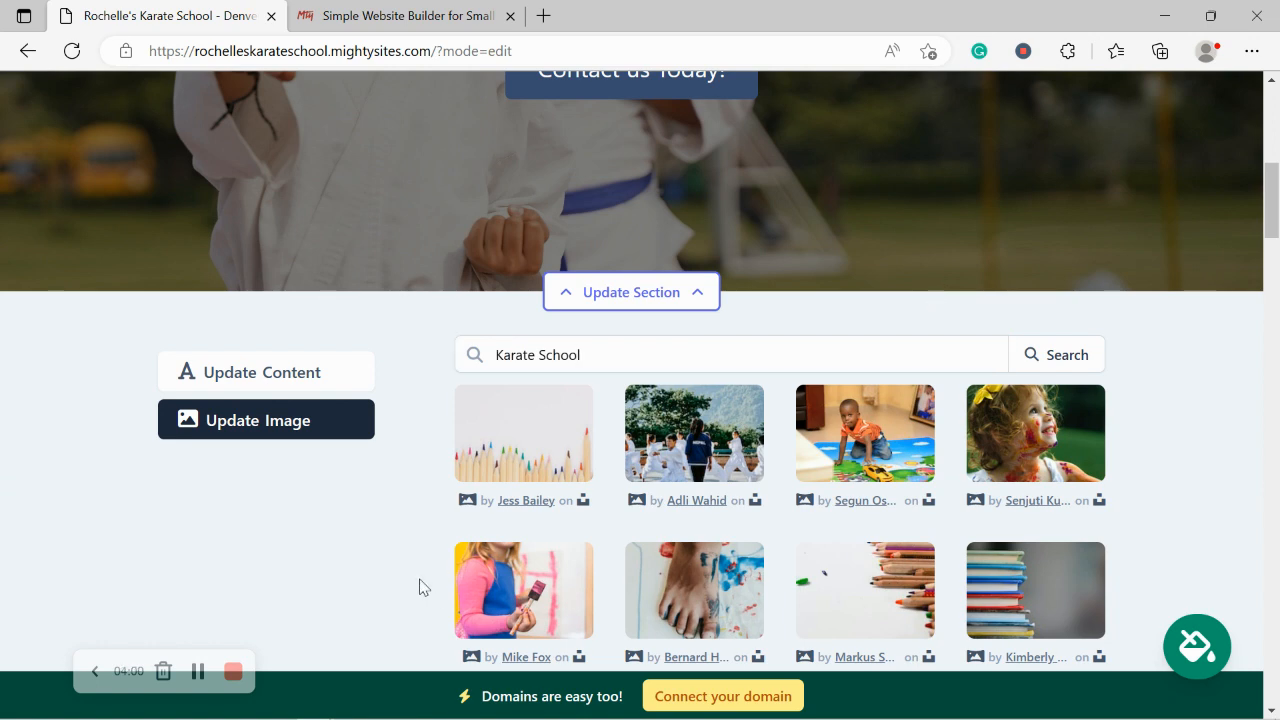
scroll(420, 587, down, 2)
scroll(420, 587, up, 1)
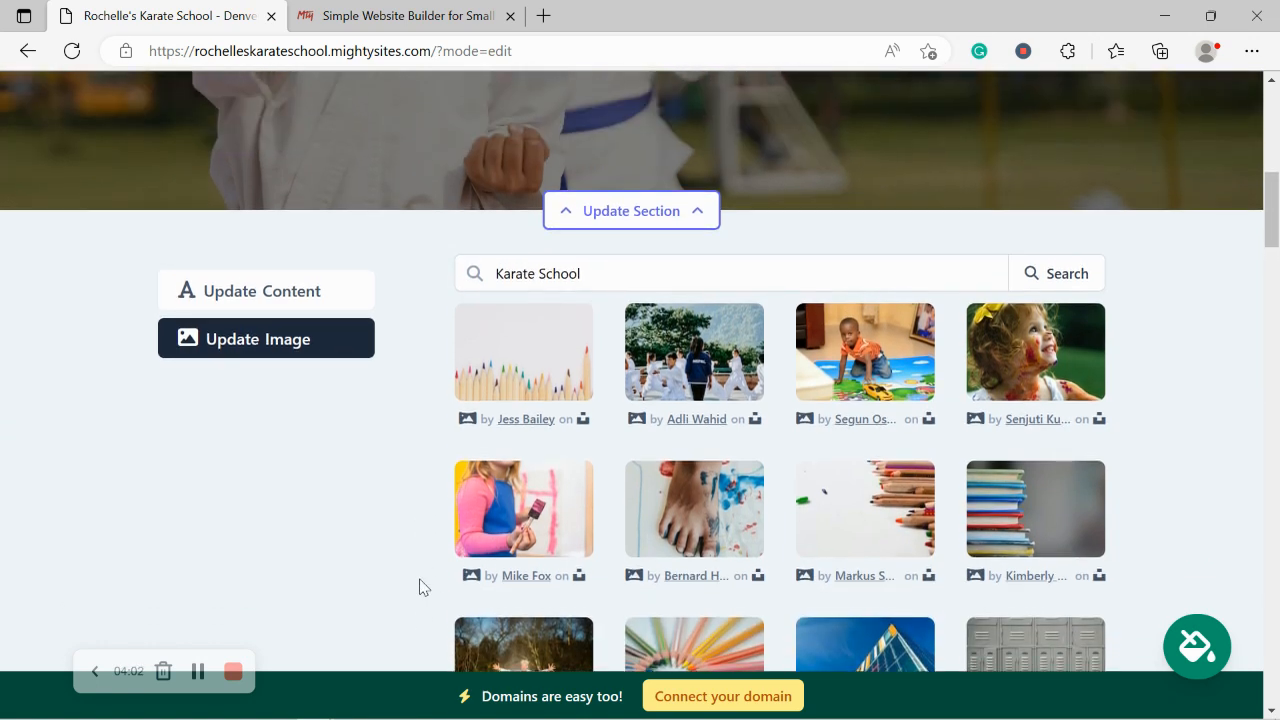
double_click(545, 274)
key(BackSpace)
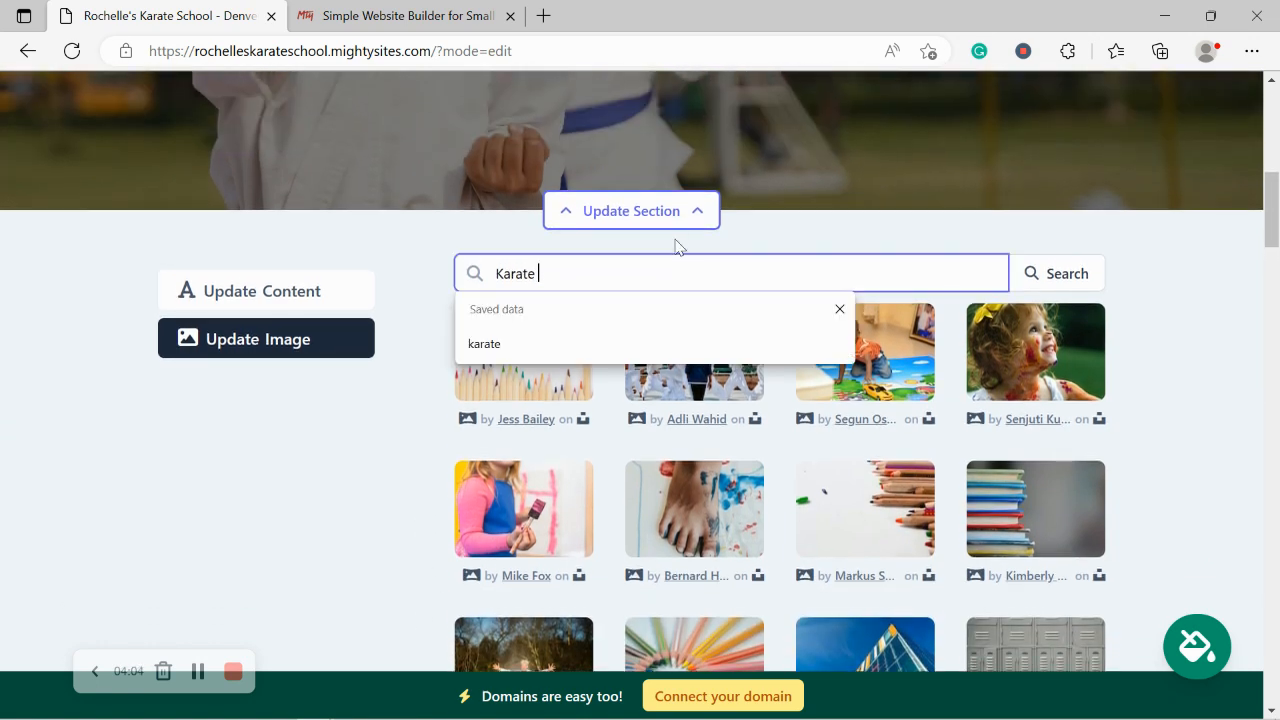
click(1055, 278)
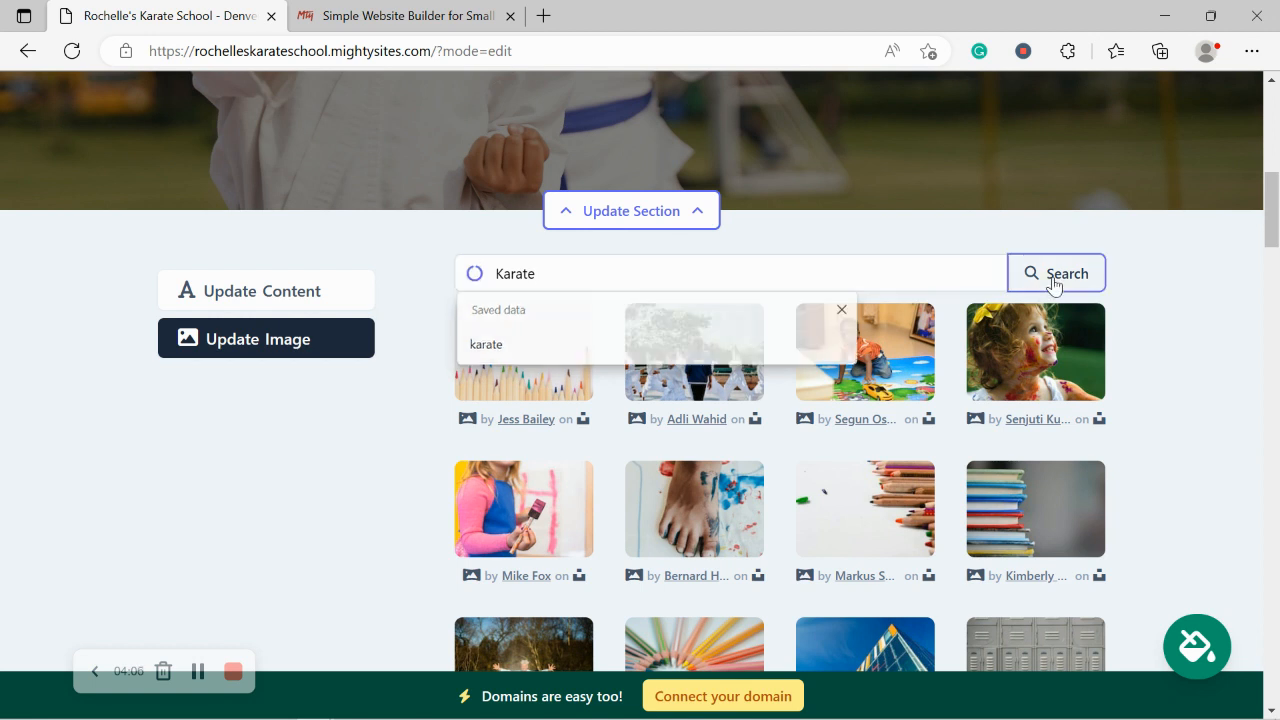
Step: Select the beach sunset kick photo and save it as the hero background
click(1207, 291)
scroll(1207, 291, down, 2)
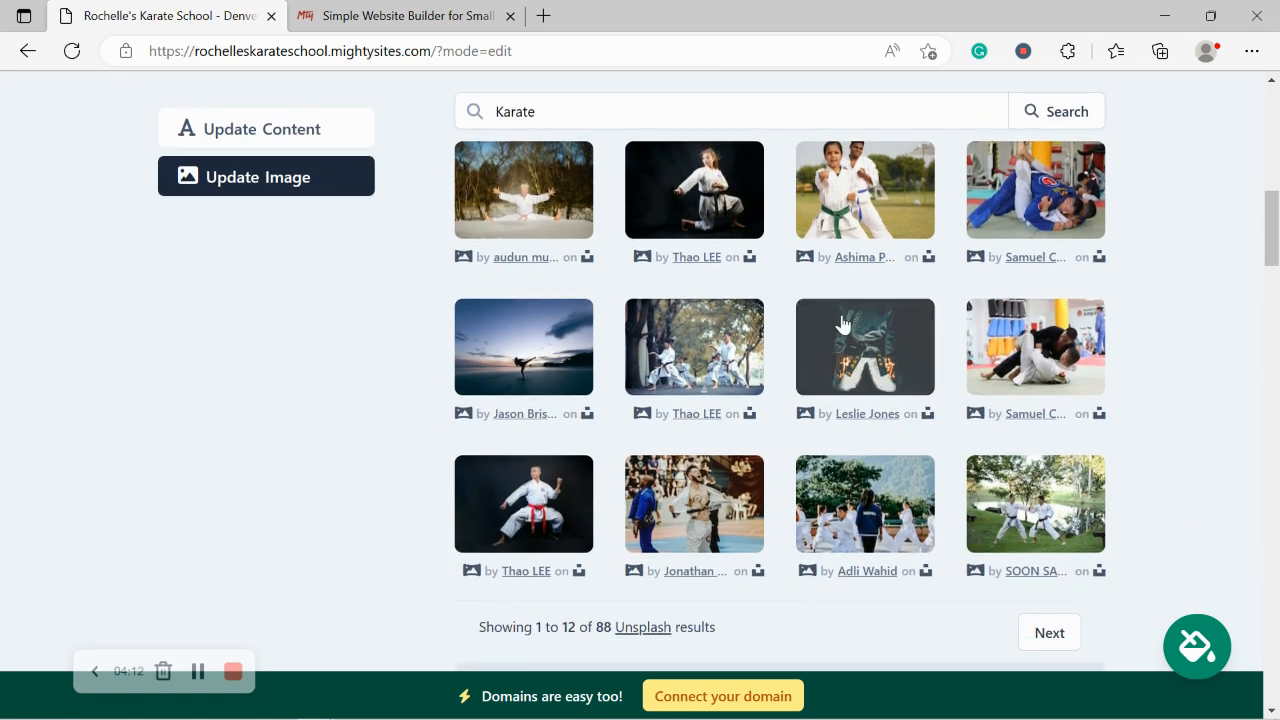
scroll(996, 512, up, 1)
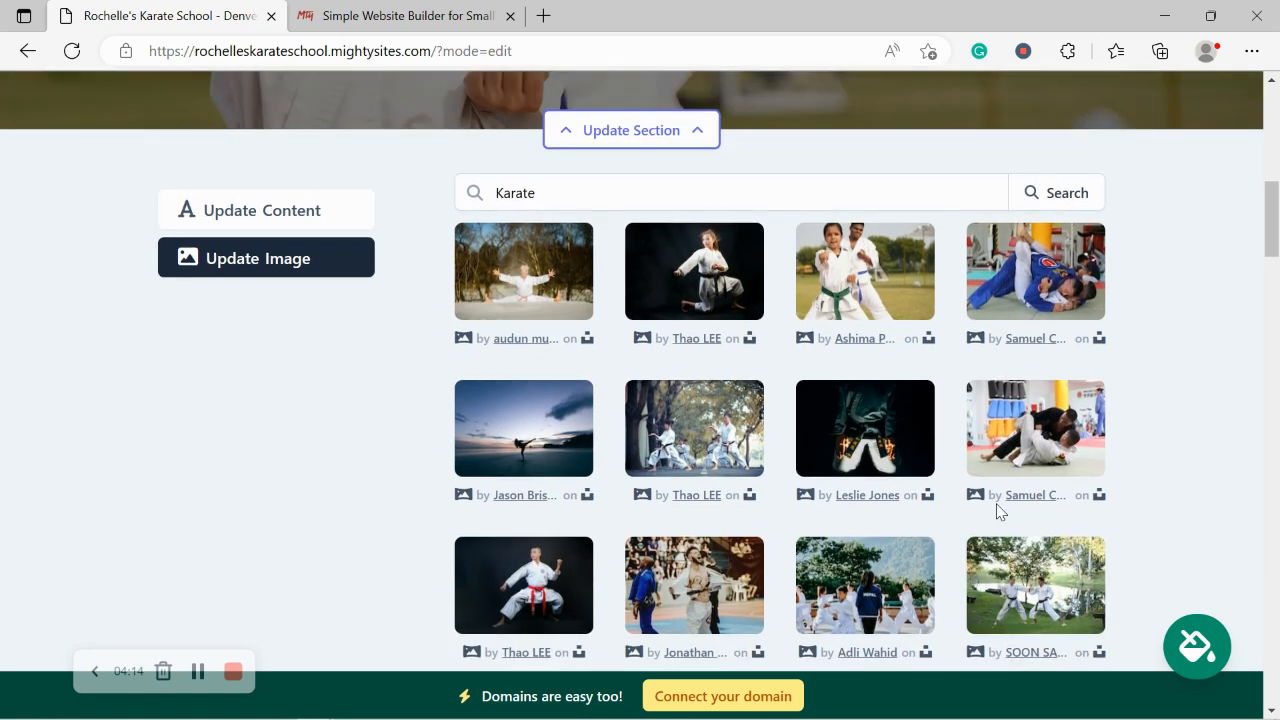
click(491, 433)
click(756, 618)
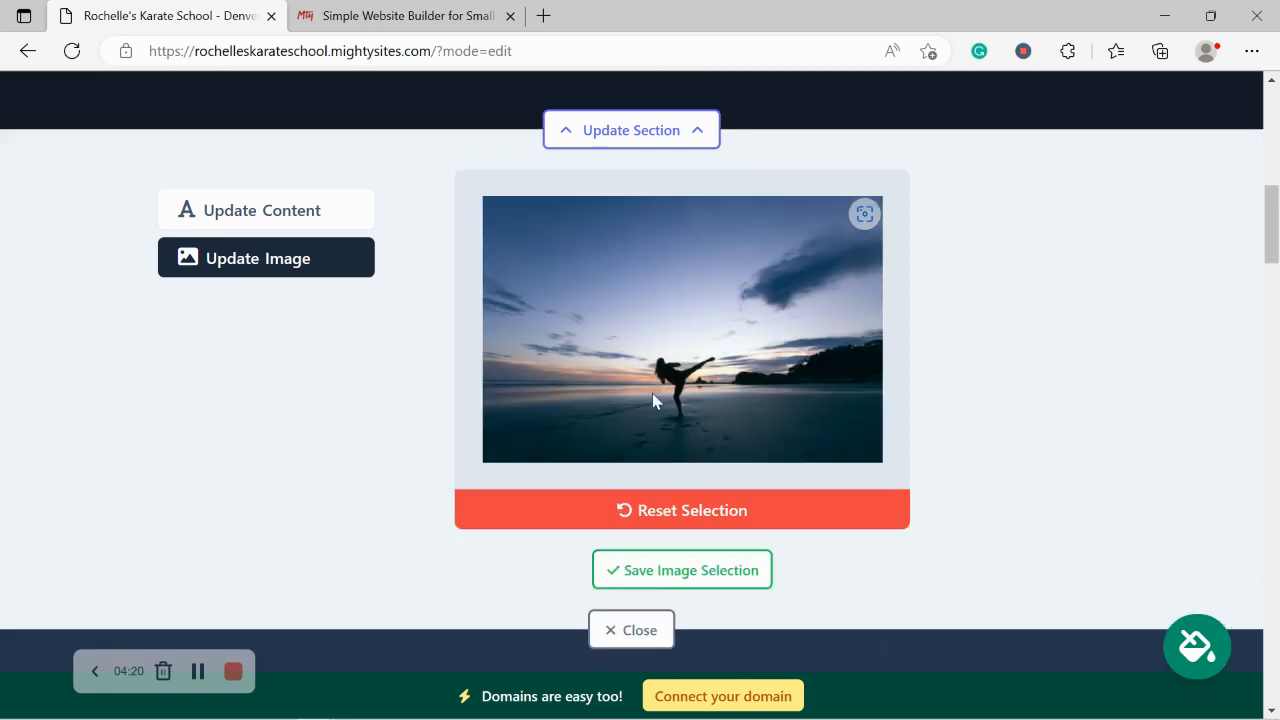
click(714, 571)
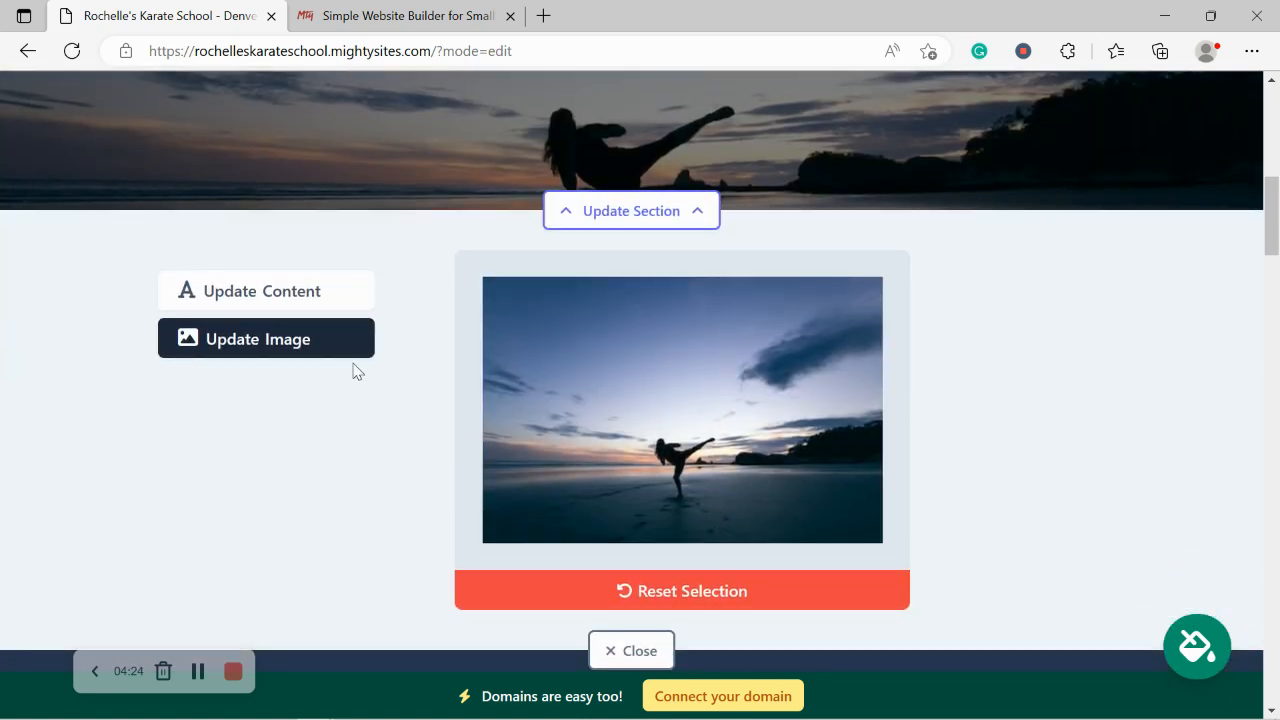
click(309, 289)
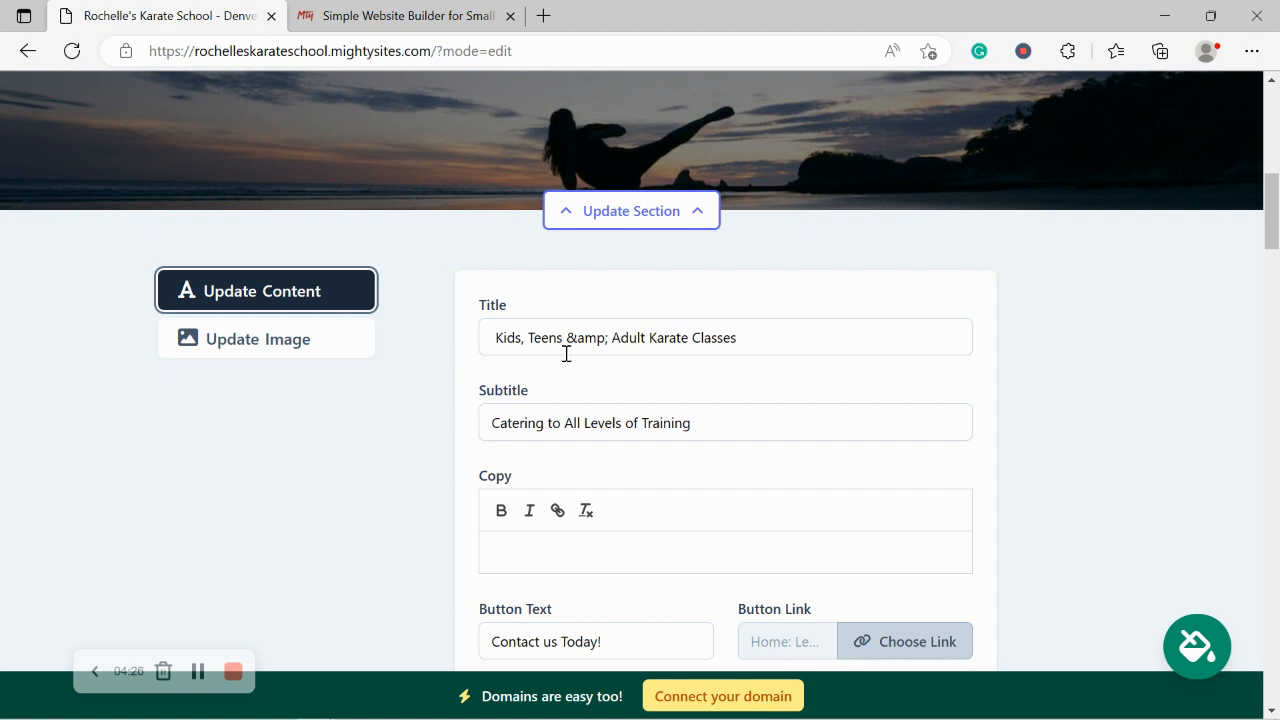
Step: Change the hero title's '&amp;' to ', and' so it reads 'Kids, Teens, and Adult Karate Classes'
drag(568, 337, 612, 337)
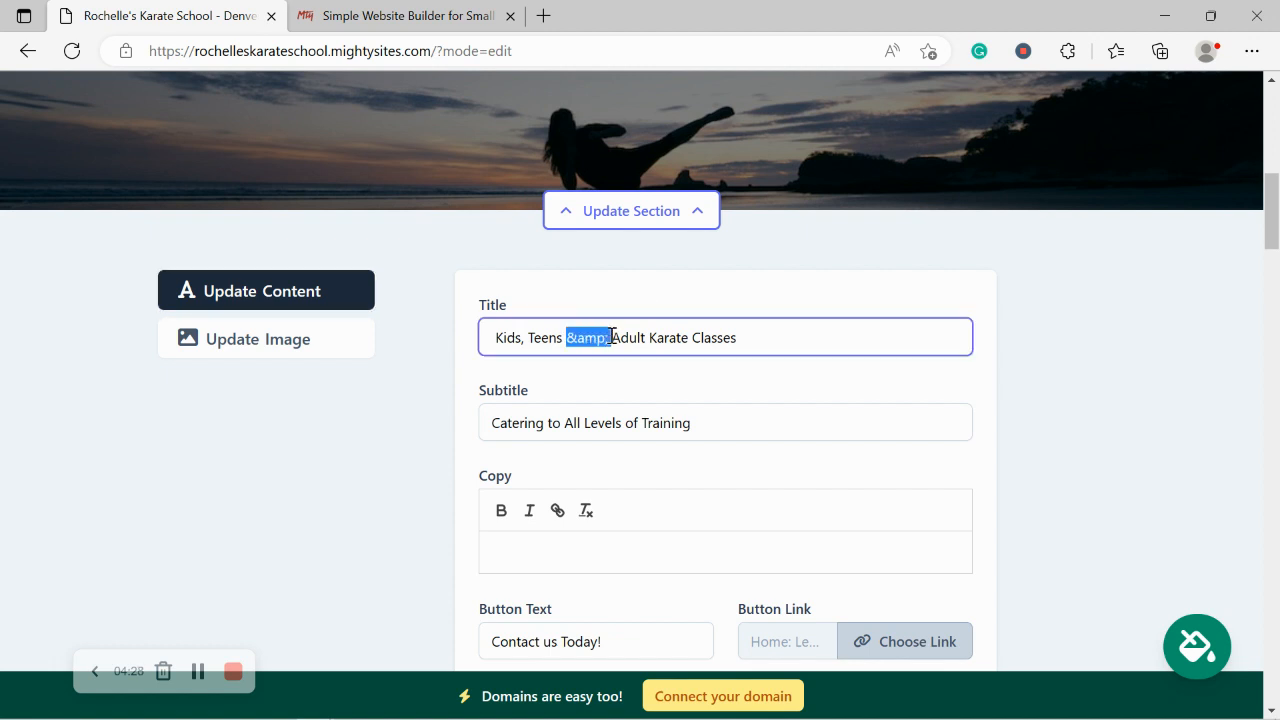
key(BackSpace)
key(BackSpace)
text(, and)
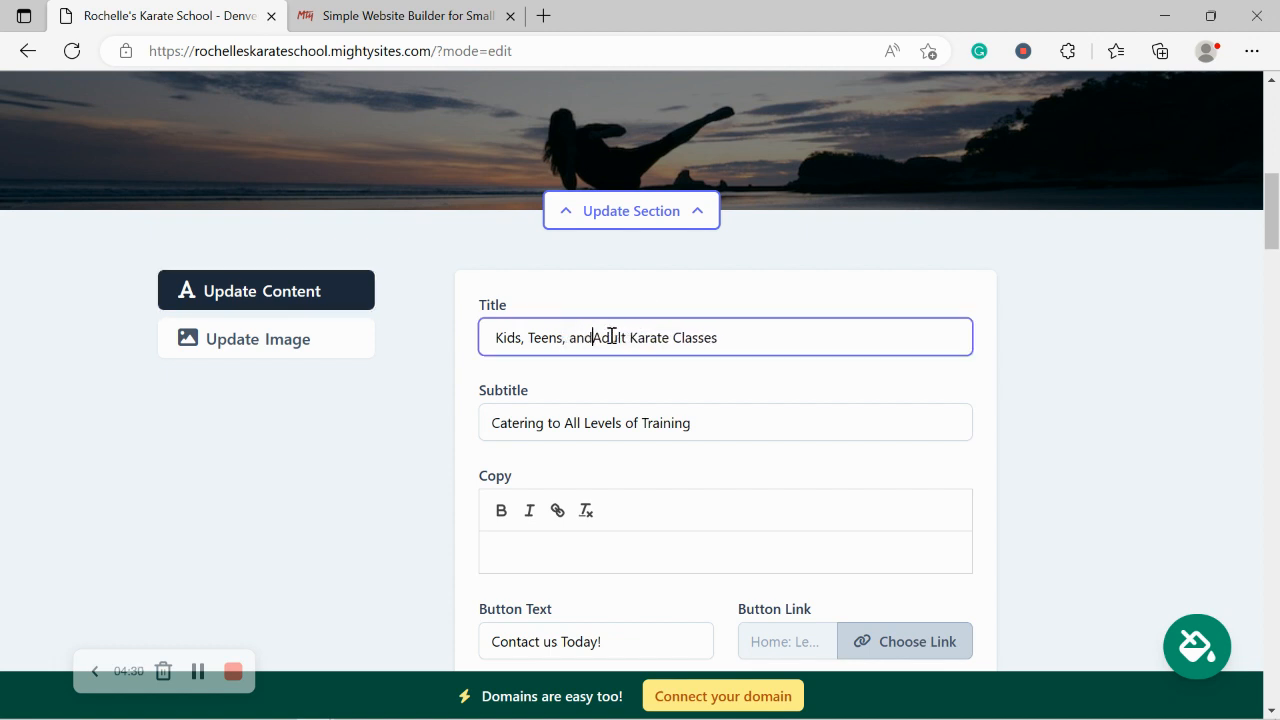
click(791, 397)
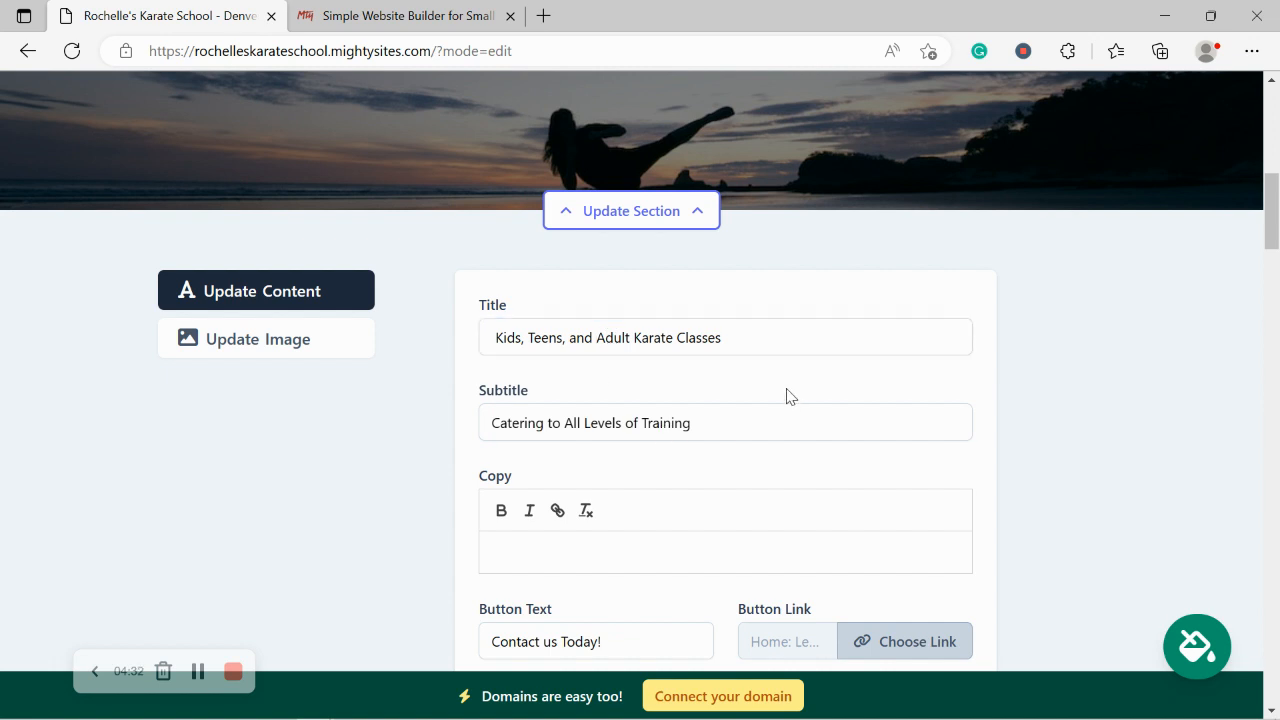
scroll(820, 591, down, 2)
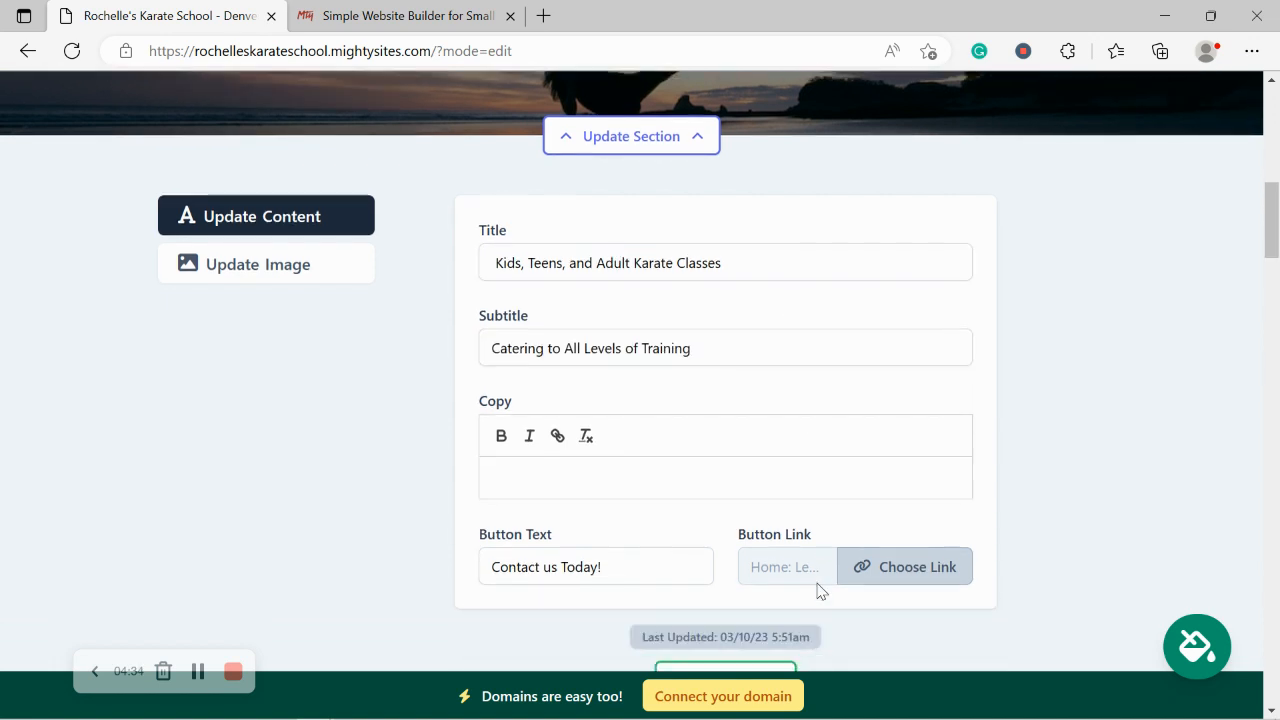
Step: Change the hero button label to 'Get Directions' and bring up its link options
click(642, 471)
key(ctrl+a)
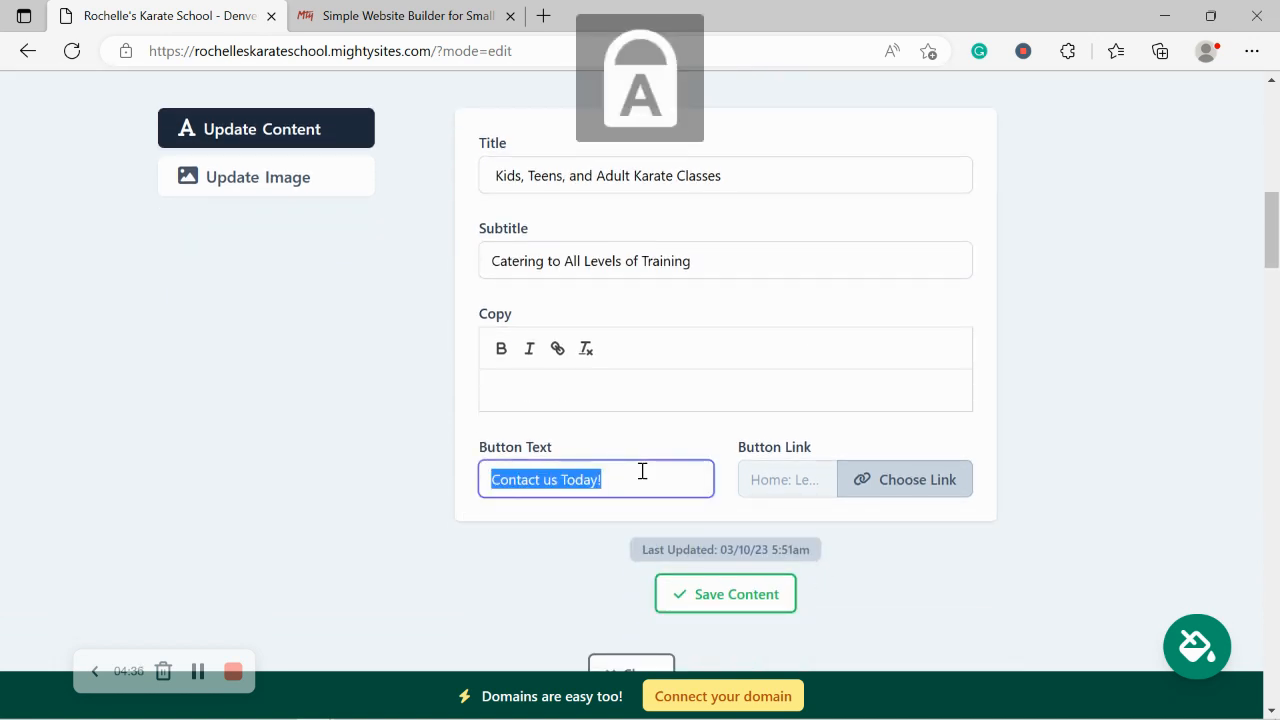
text(Get Directions)
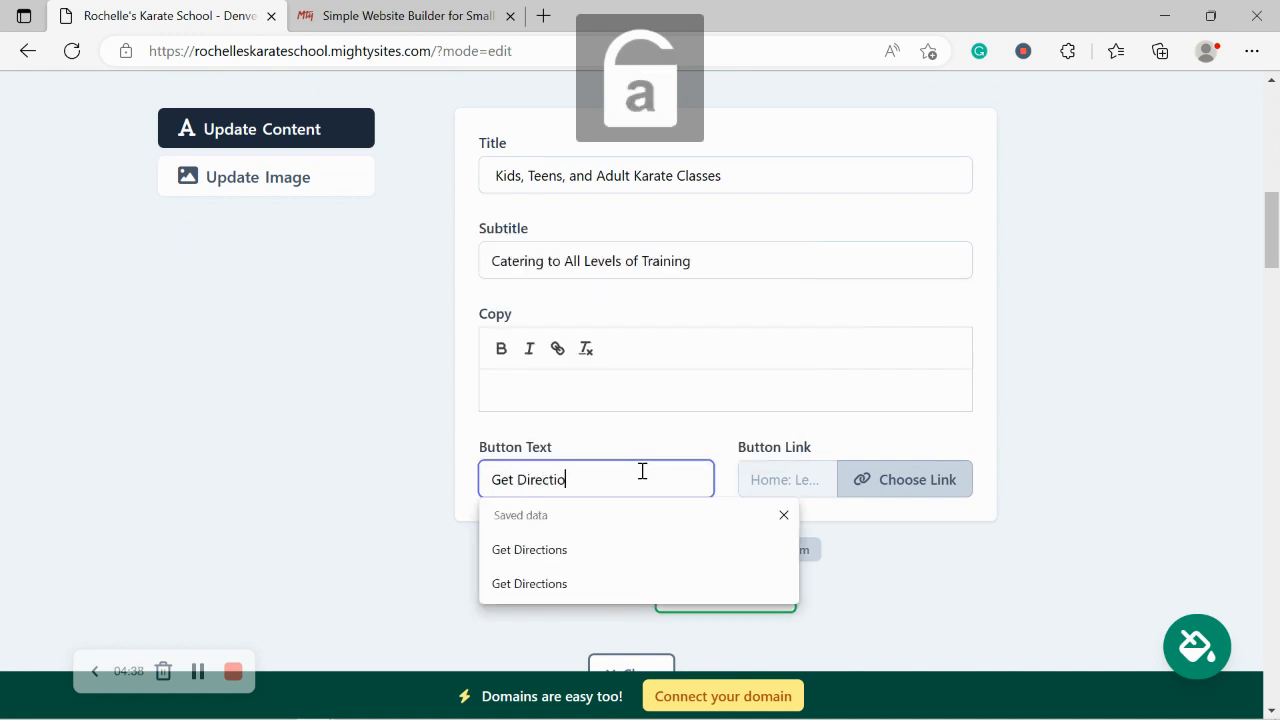
click(873, 477)
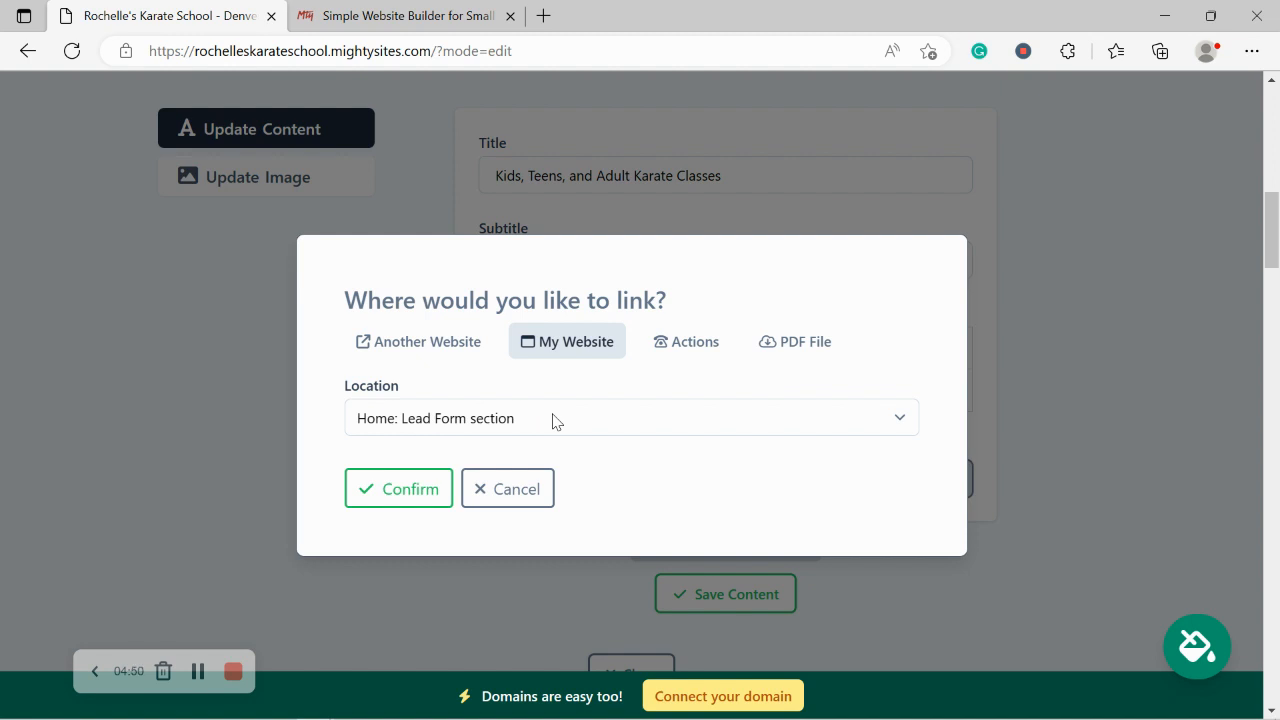
Step: Link the Get Directions button to a Directions action, confirm it, and save the hero content
click(686, 342)
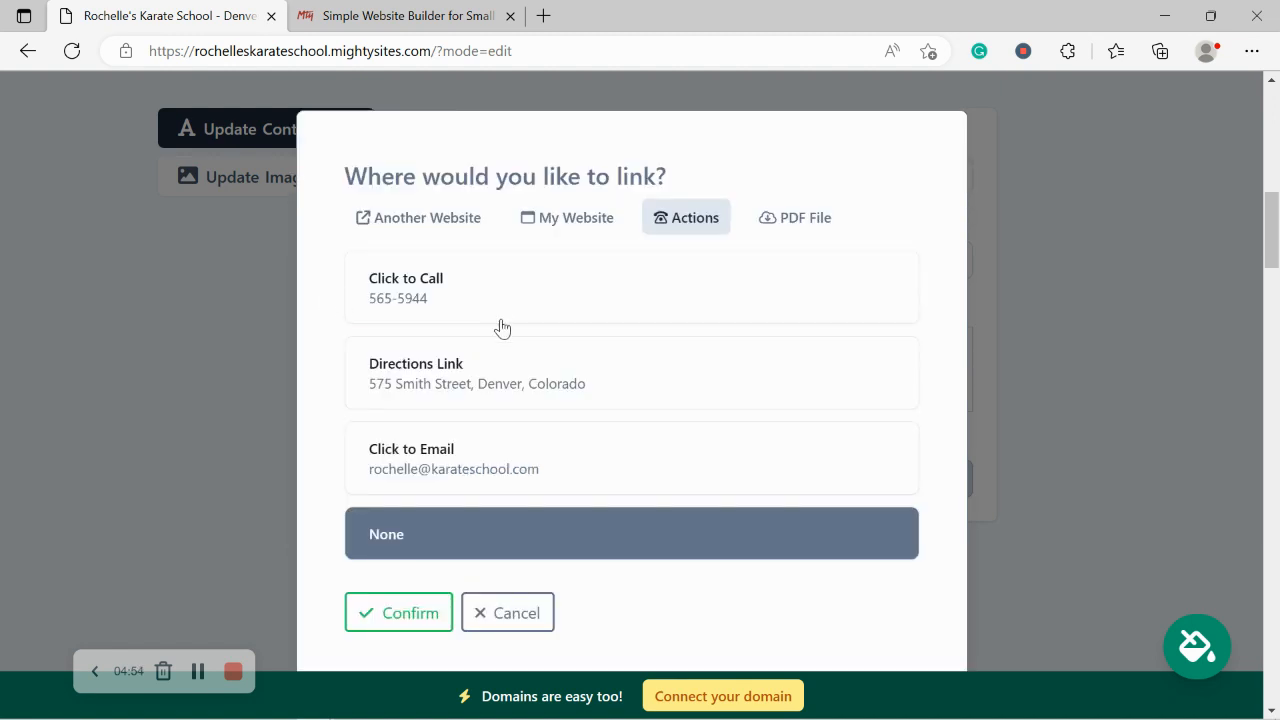
click(489, 360)
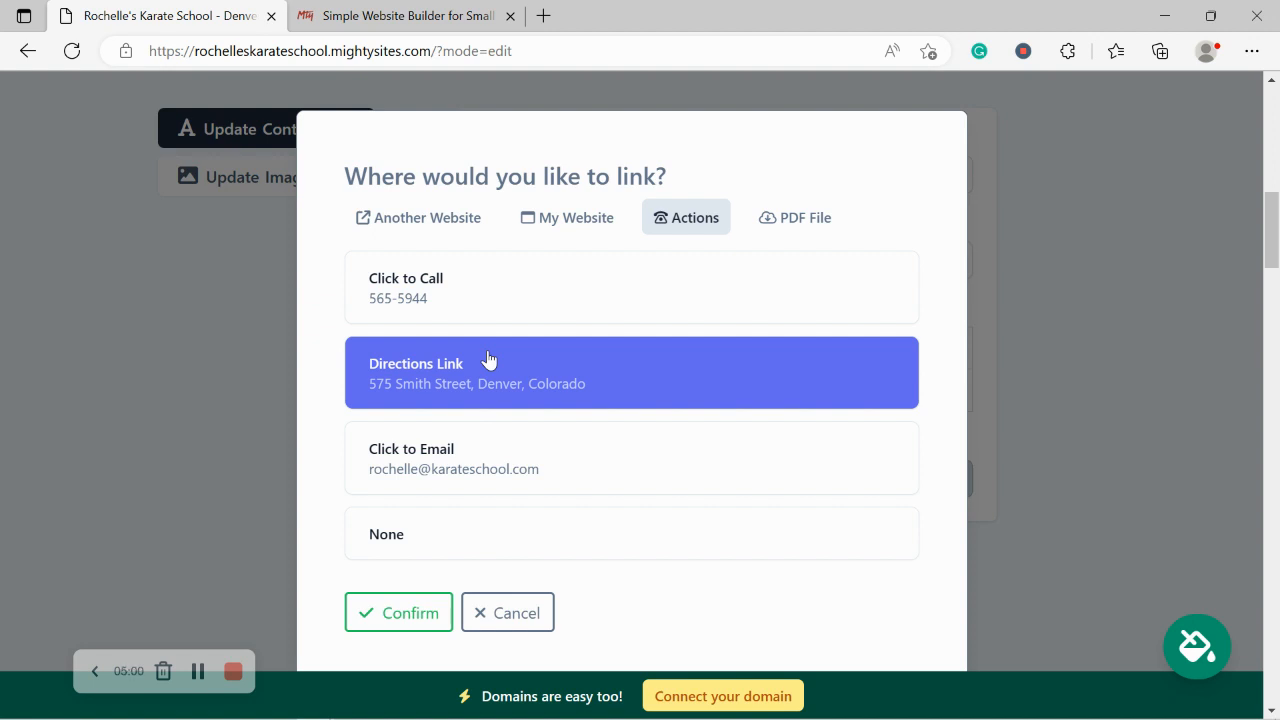
click(402, 613)
click(744, 600)
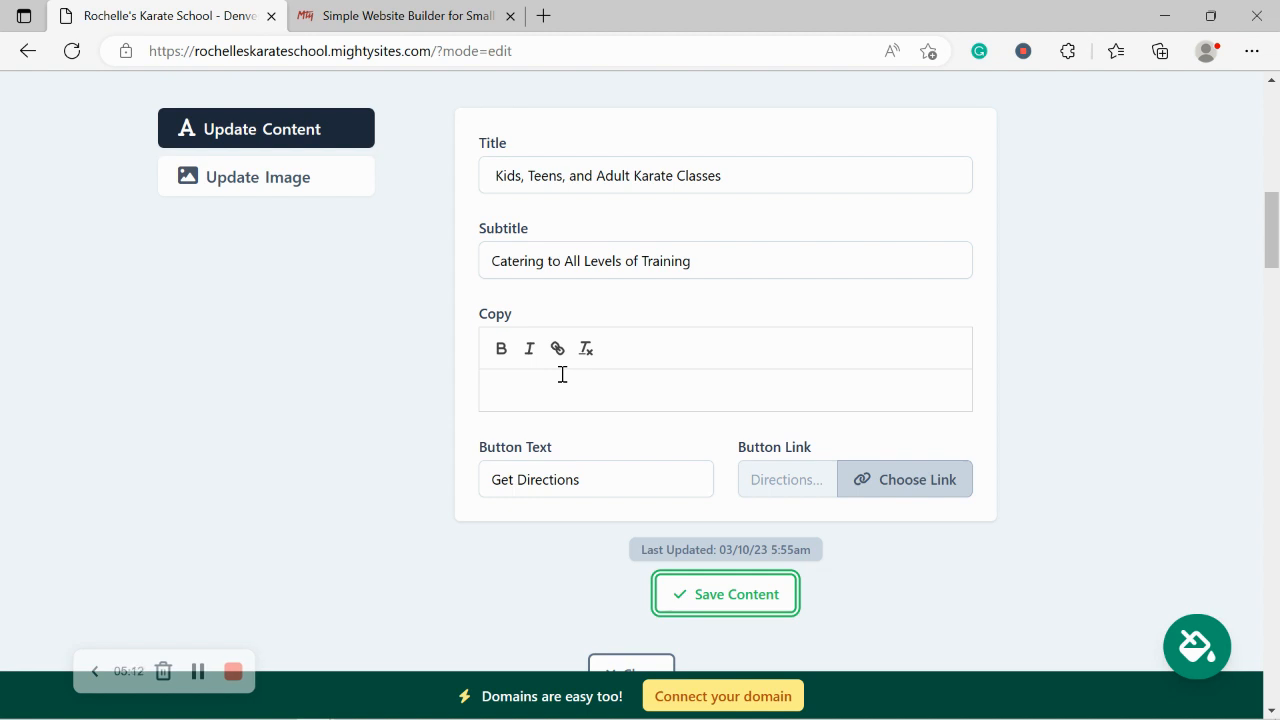
scroll(562, 374, up, 4)
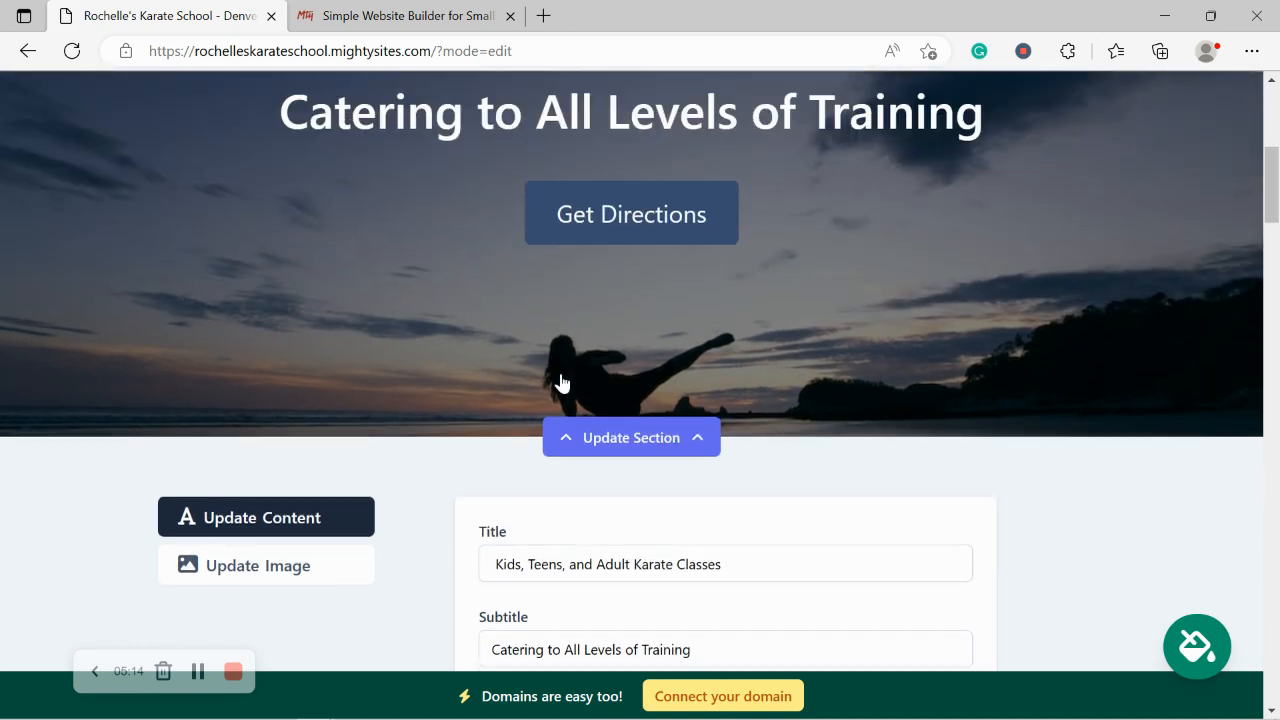
Step: Close the hero edit form and review the page from the hero down to the intro paragraph
scroll(806, 237, down, 5)
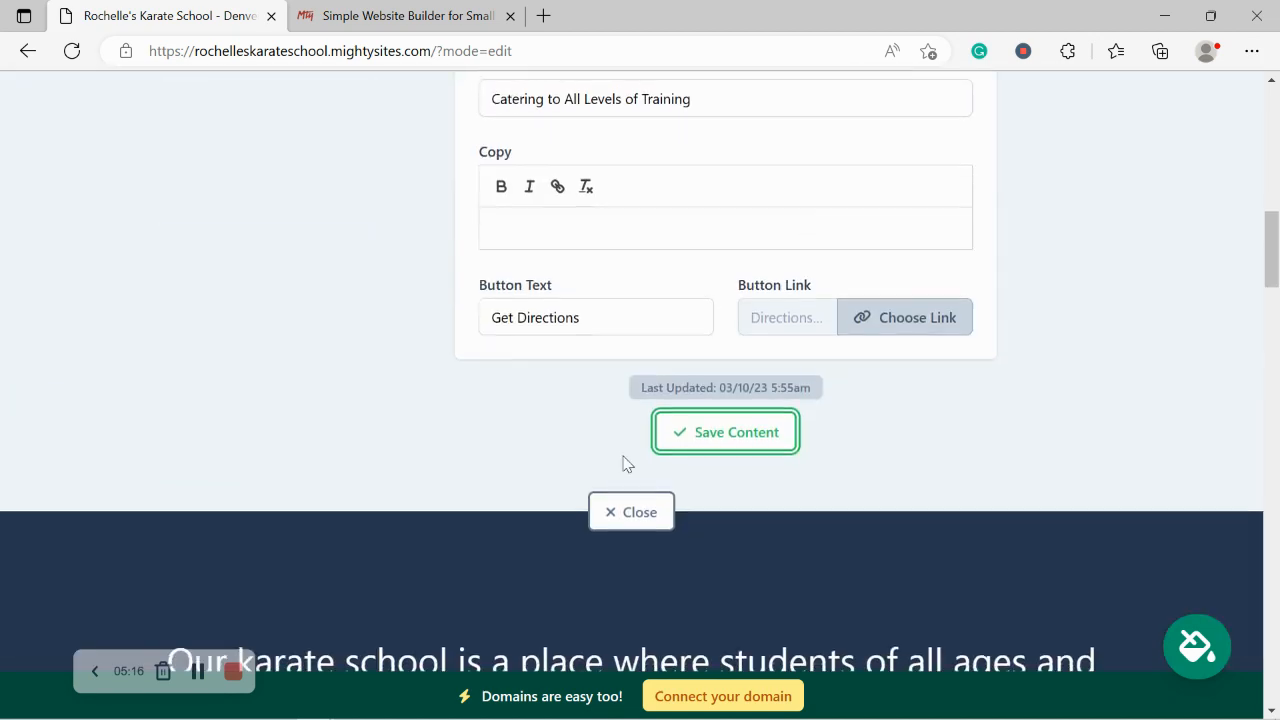
click(633, 514)
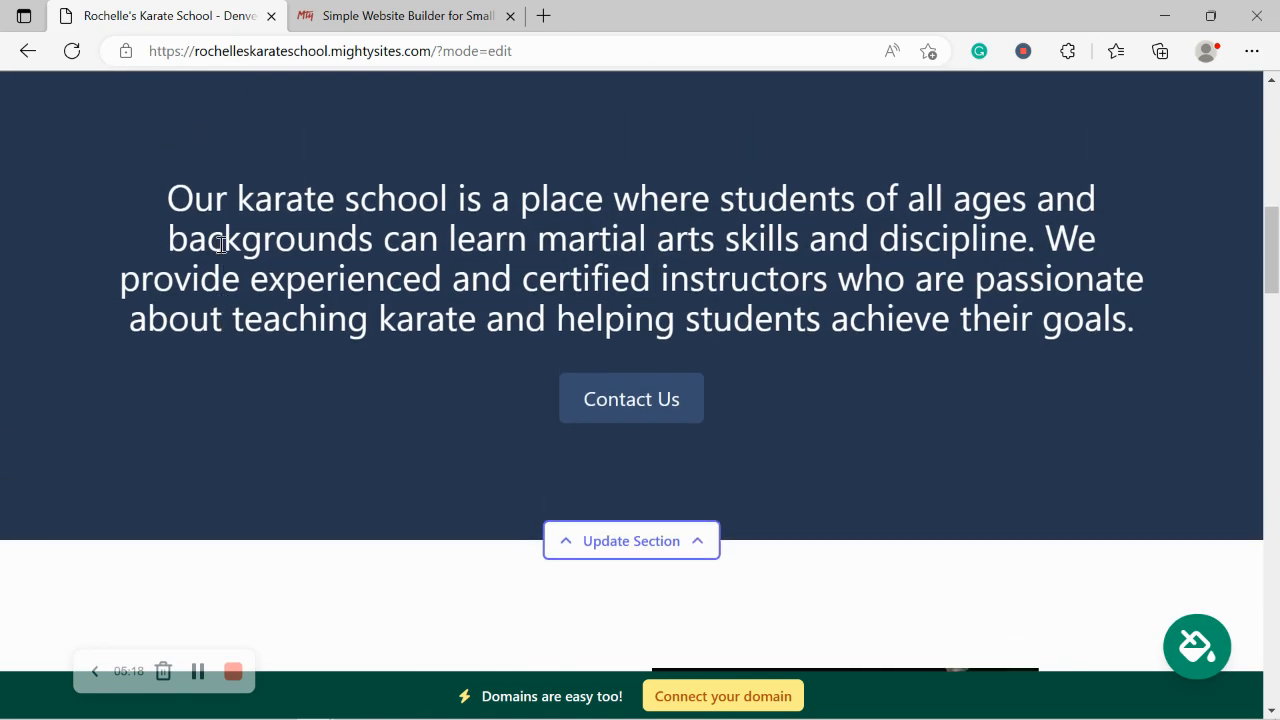
scroll(220, 244, up, 7)
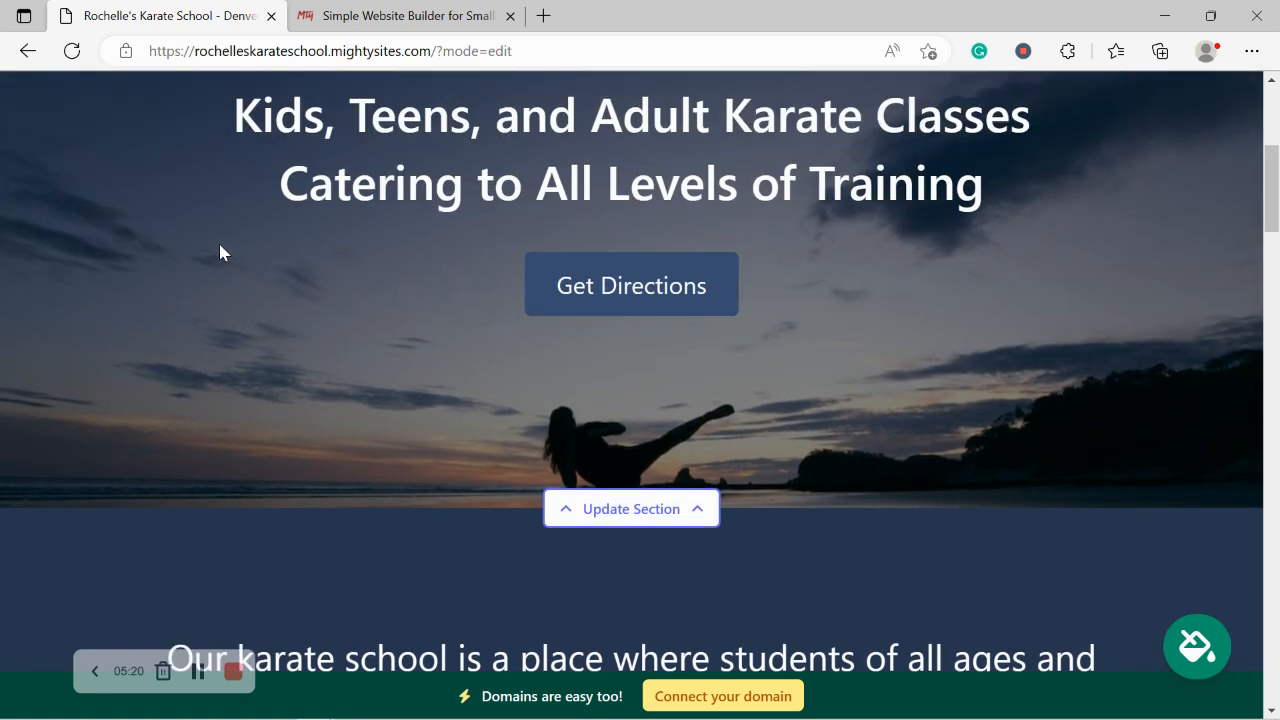
scroll(220, 246, up, 3)
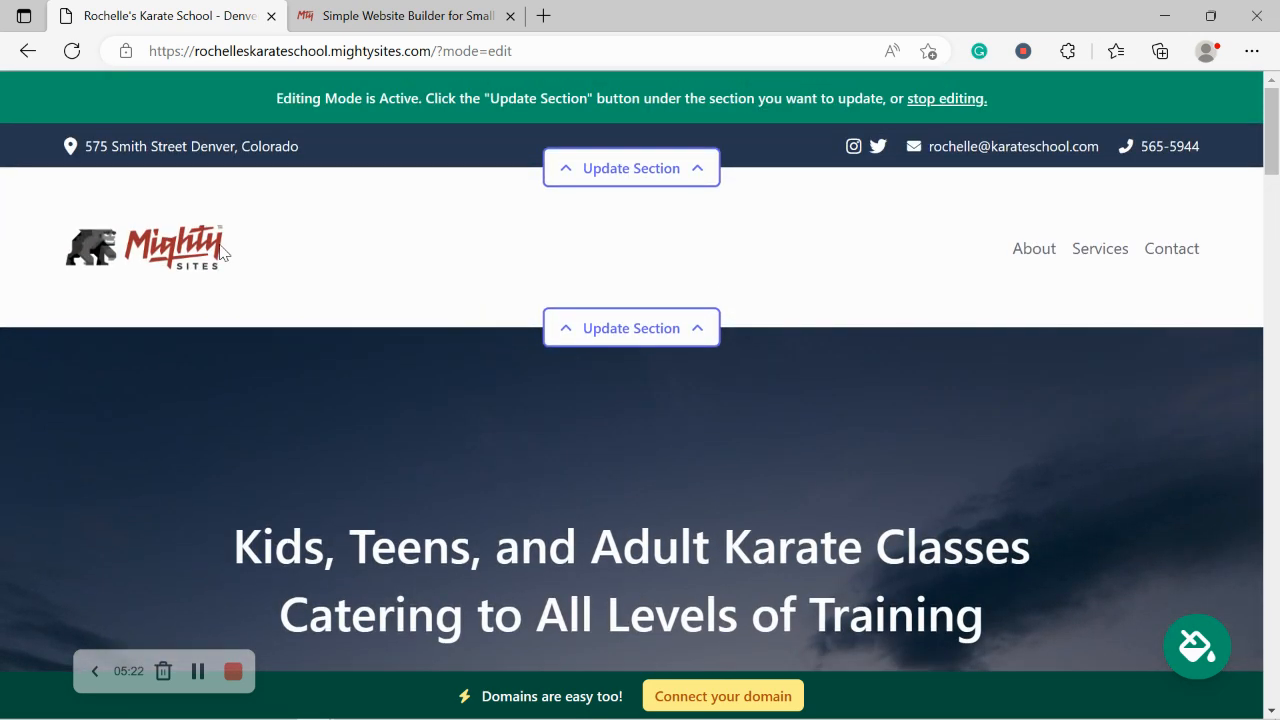
scroll(220, 251, down, 8)
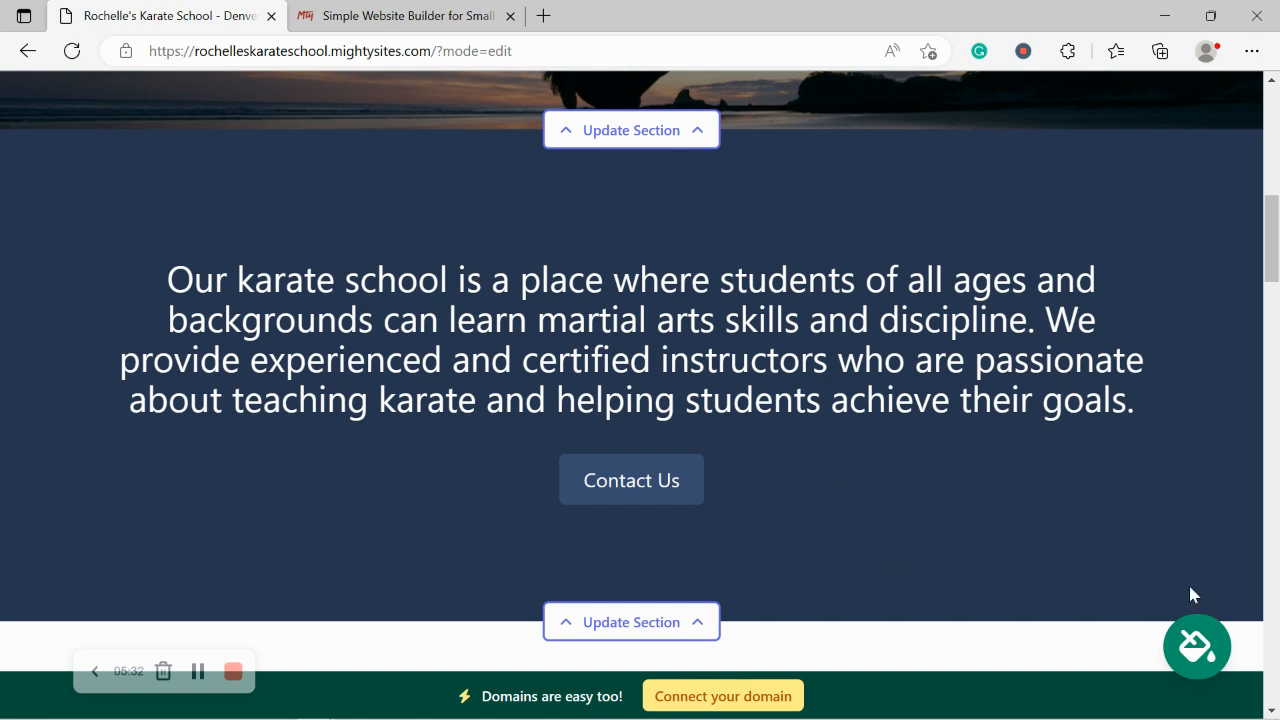
Step: Apply and save the red-and-pink colour theme, giving a red top bar and Get Directions button
click(1195, 660)
click(533, 580)
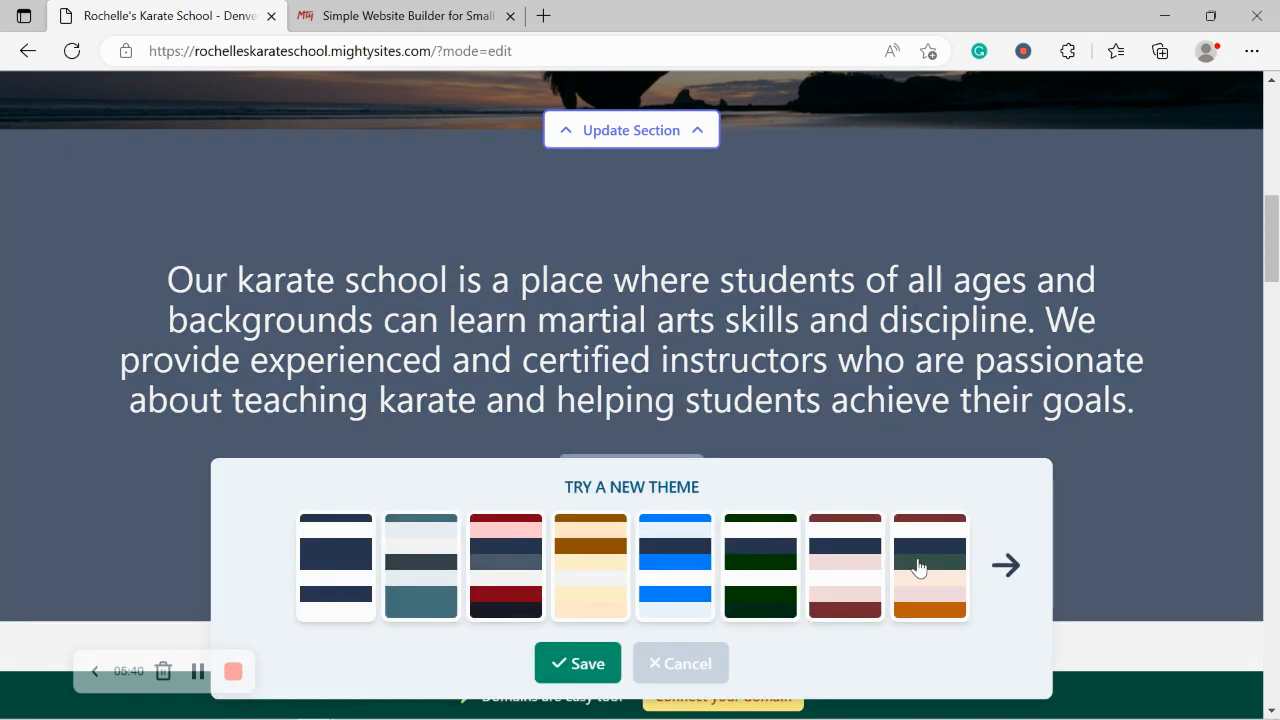
click(1005, 565)
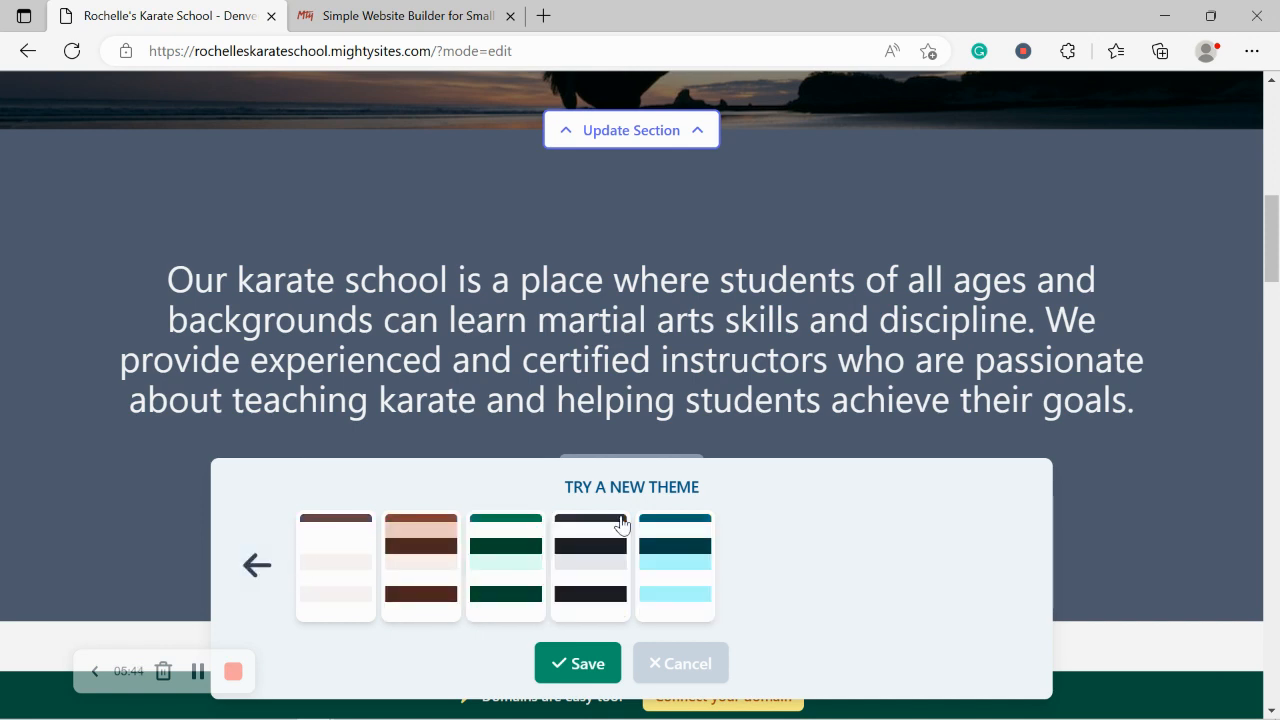
click(620, 524)
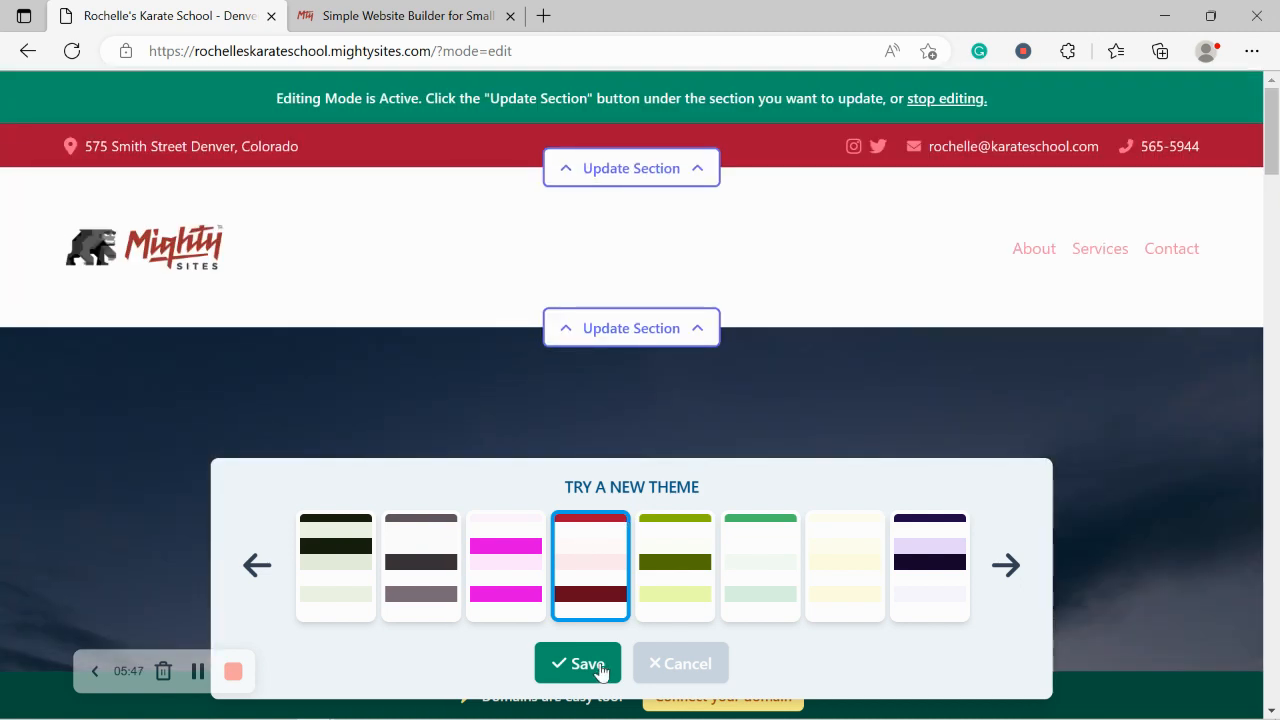
click(598, 665)
scroll(677, 510, down, 1)
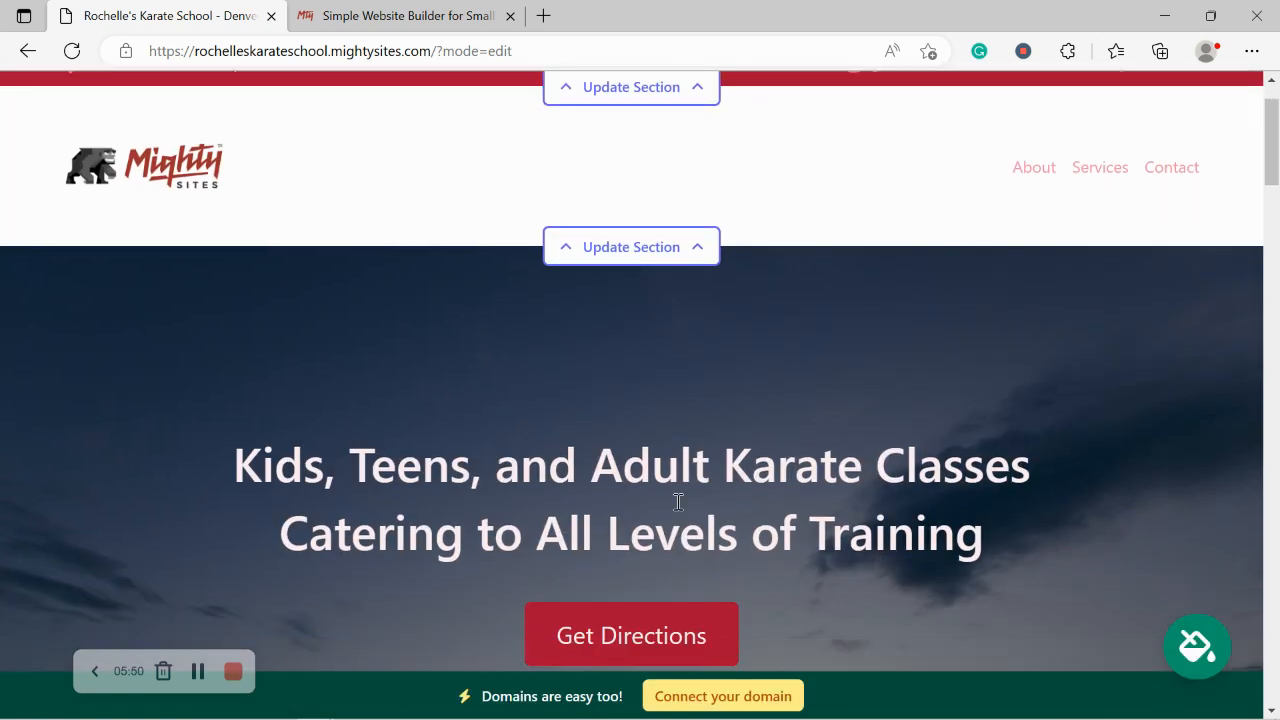
scroll(677, 505, down, 10)
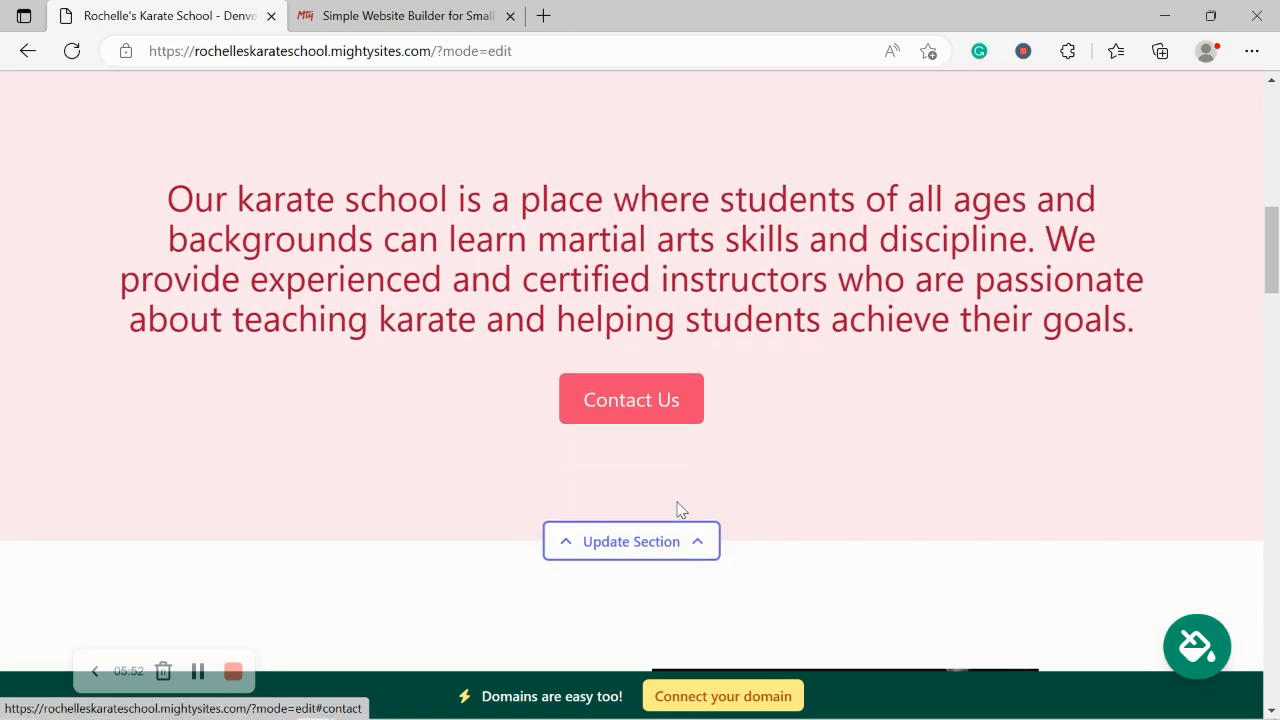
drag(154, 197, 185, 205)
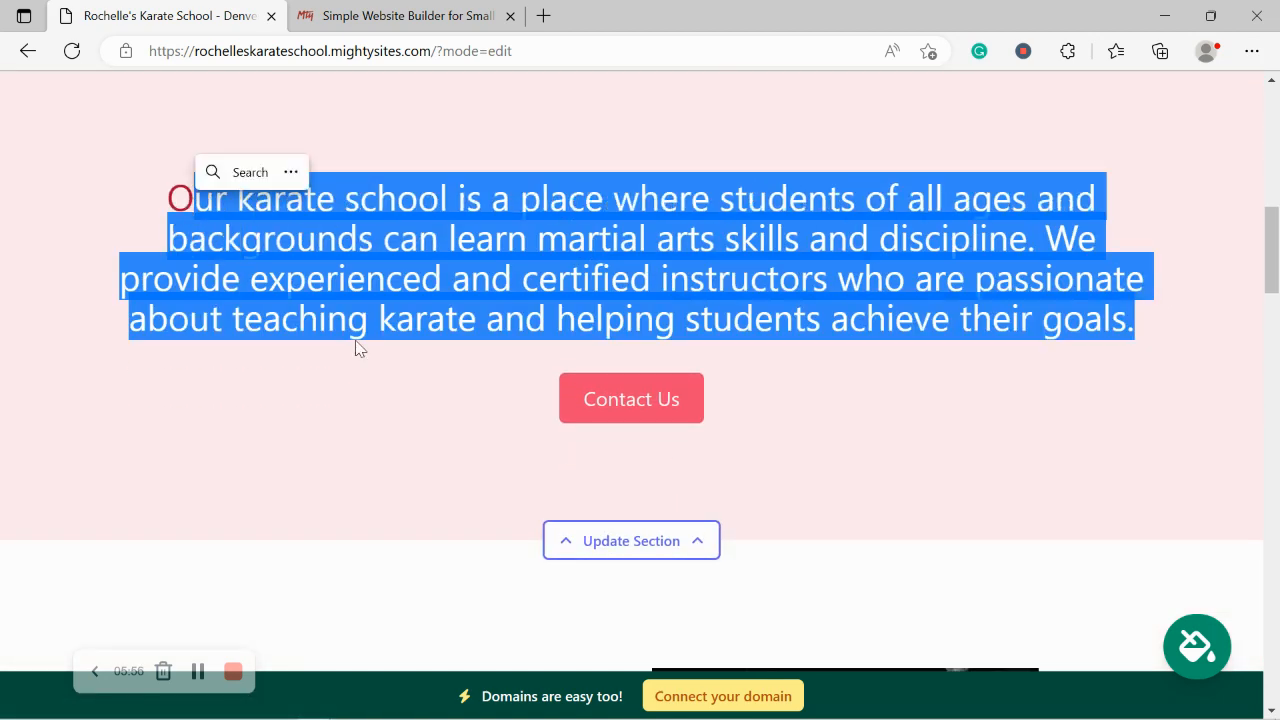
click(697, 357)
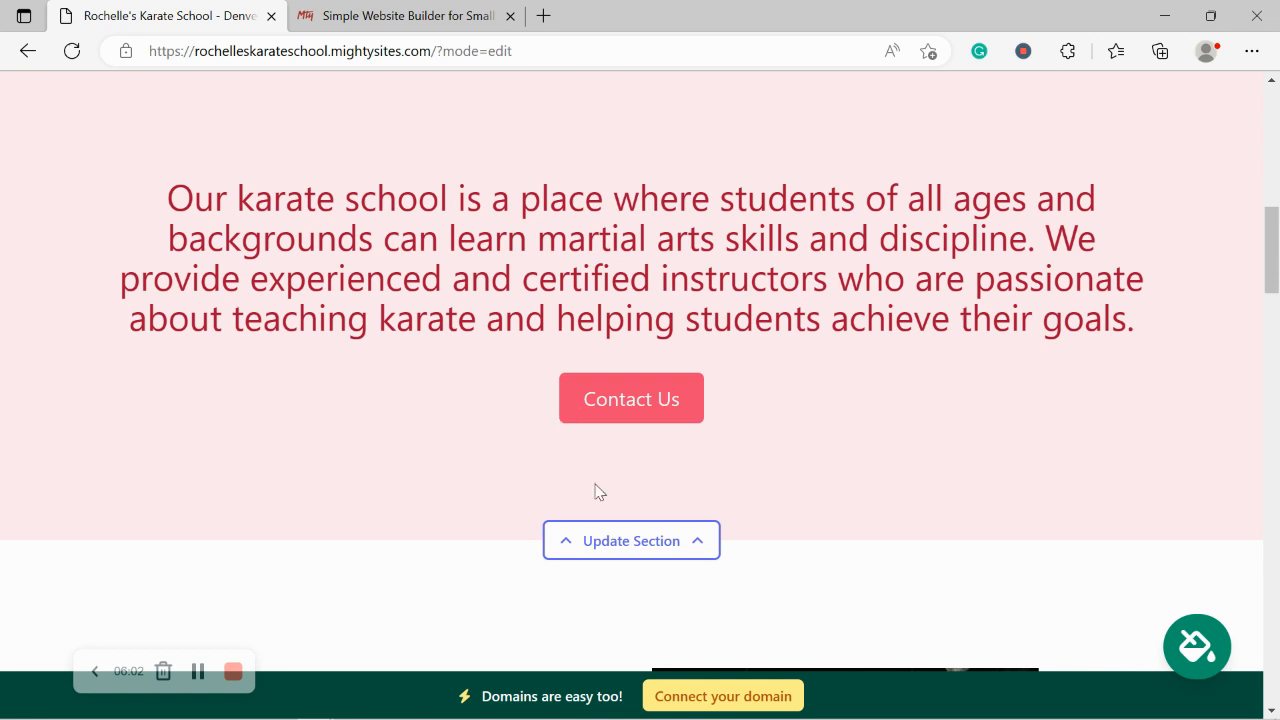
scroll(322, 360, down, 4)
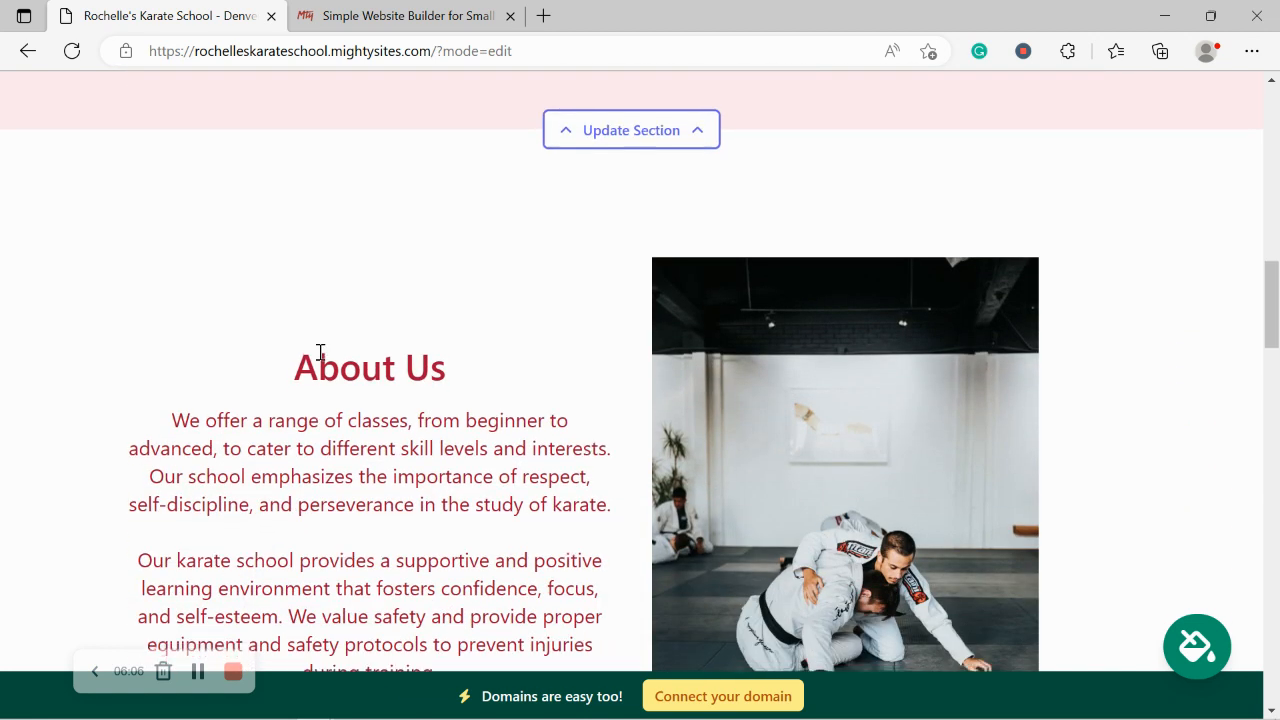
scroll(320, 355, down, 2)
drag(266, 177, 457, 574)
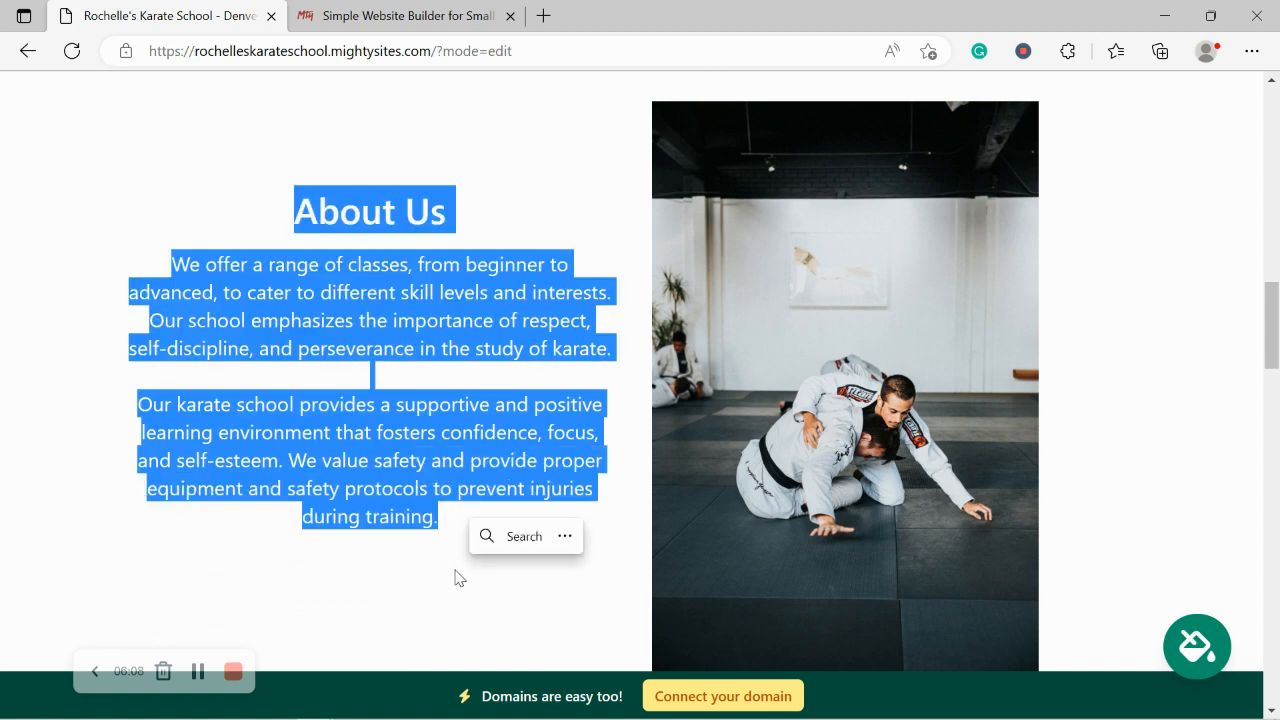
click(345, 598)
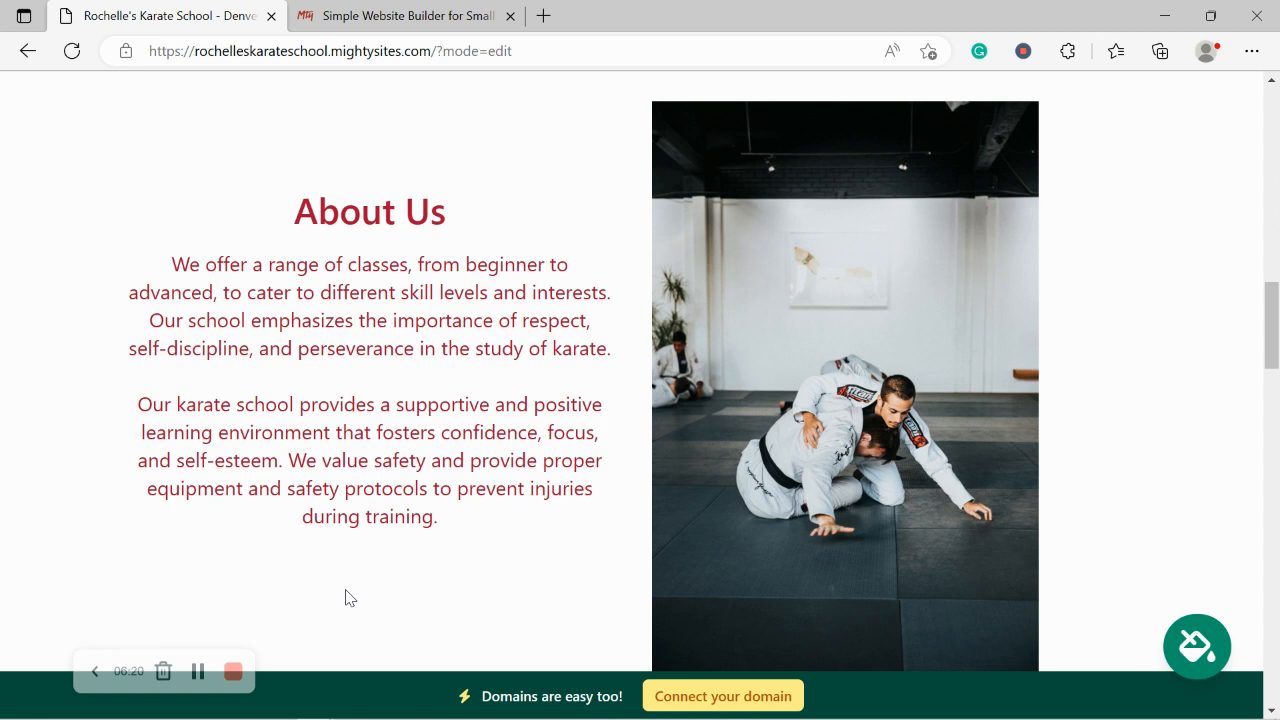
drag(106, 191, 523, 551)
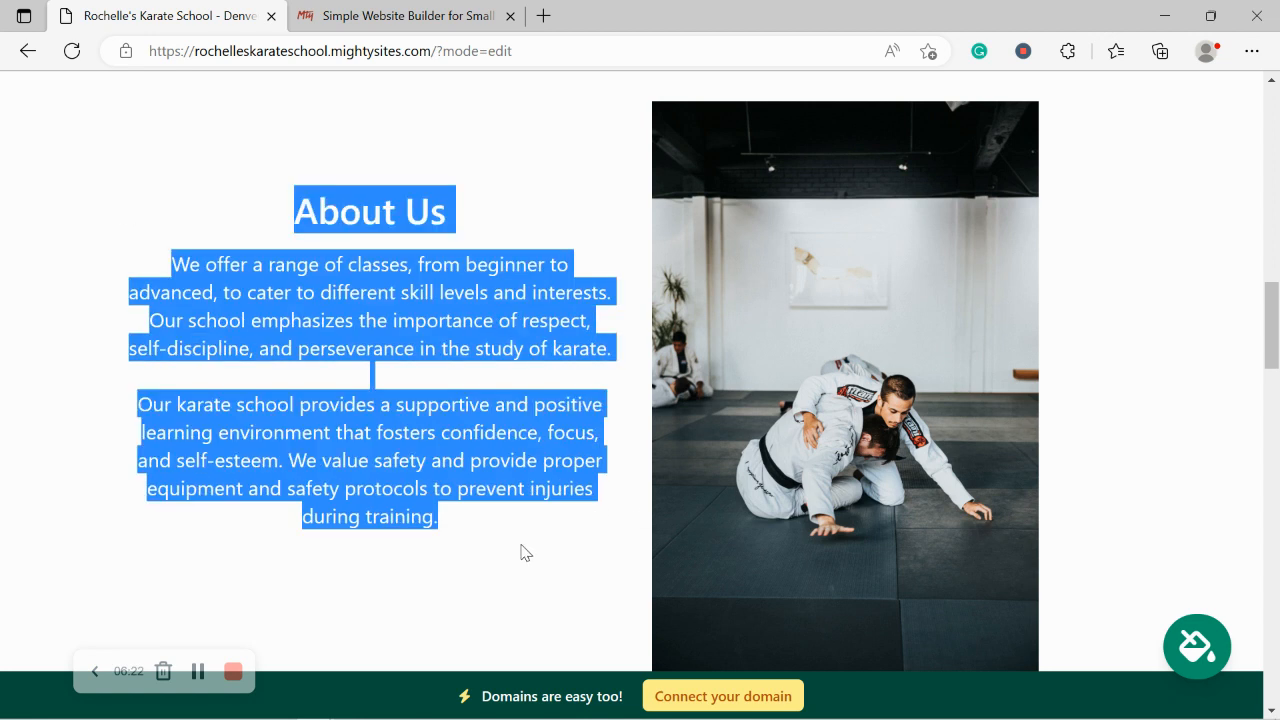
click(467, 568)
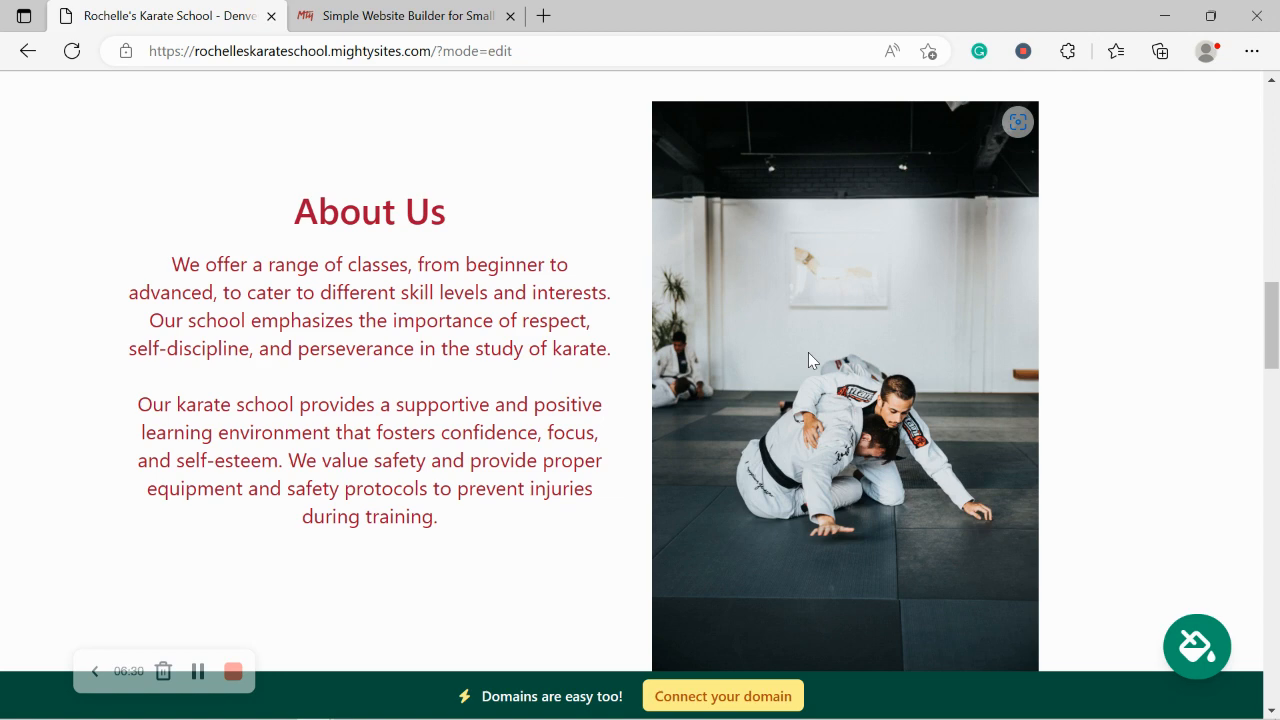
scroll(809, 353, down, 6)
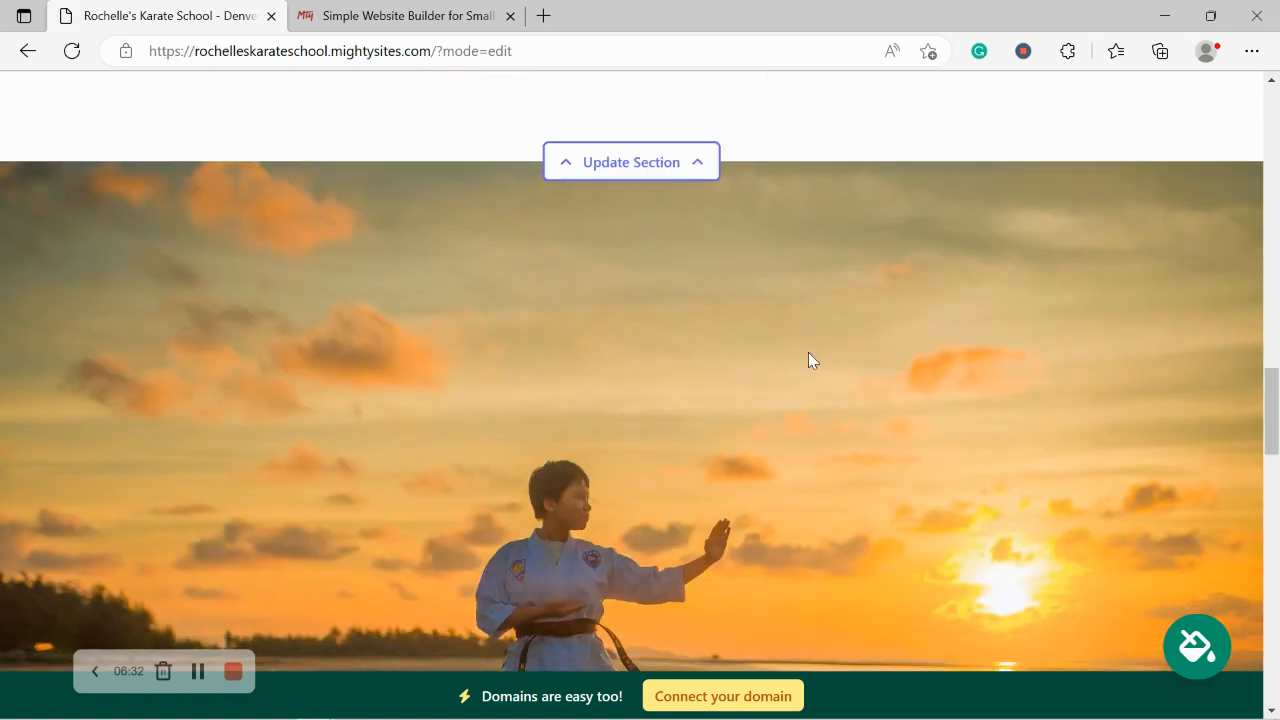
scroll(809, 355, down, 2)
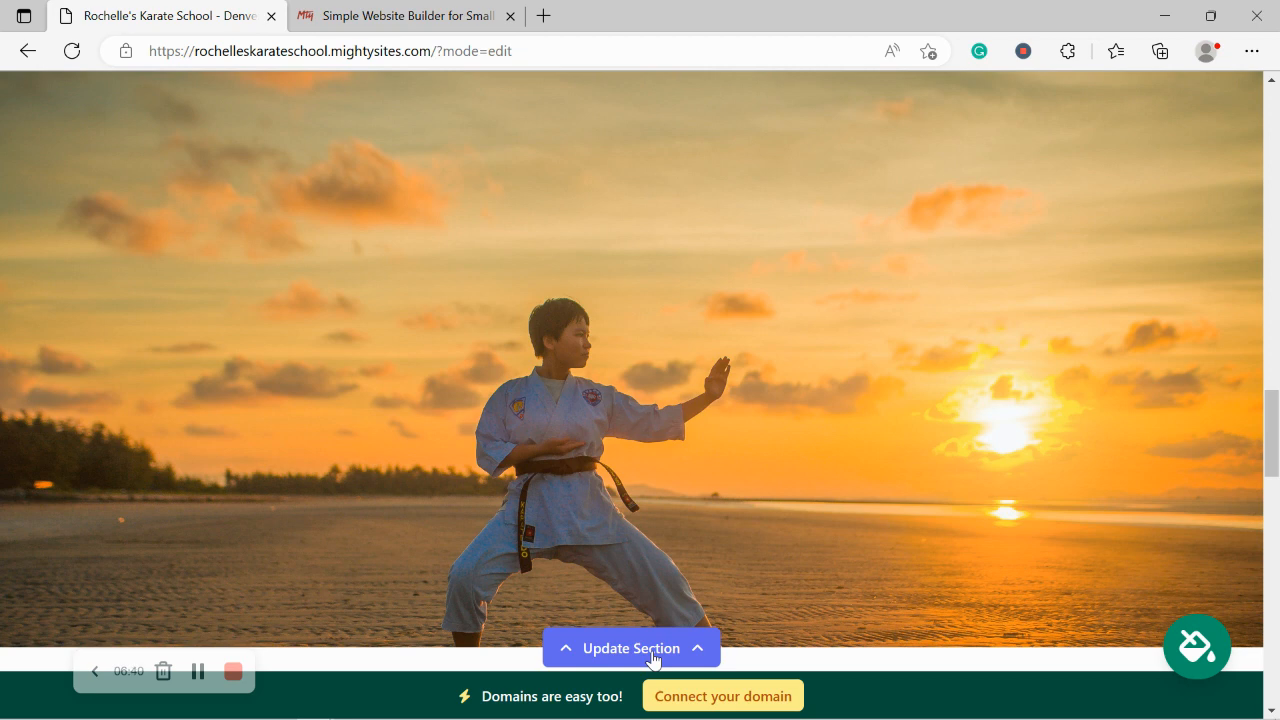
scroll(652, 658, down, 7)
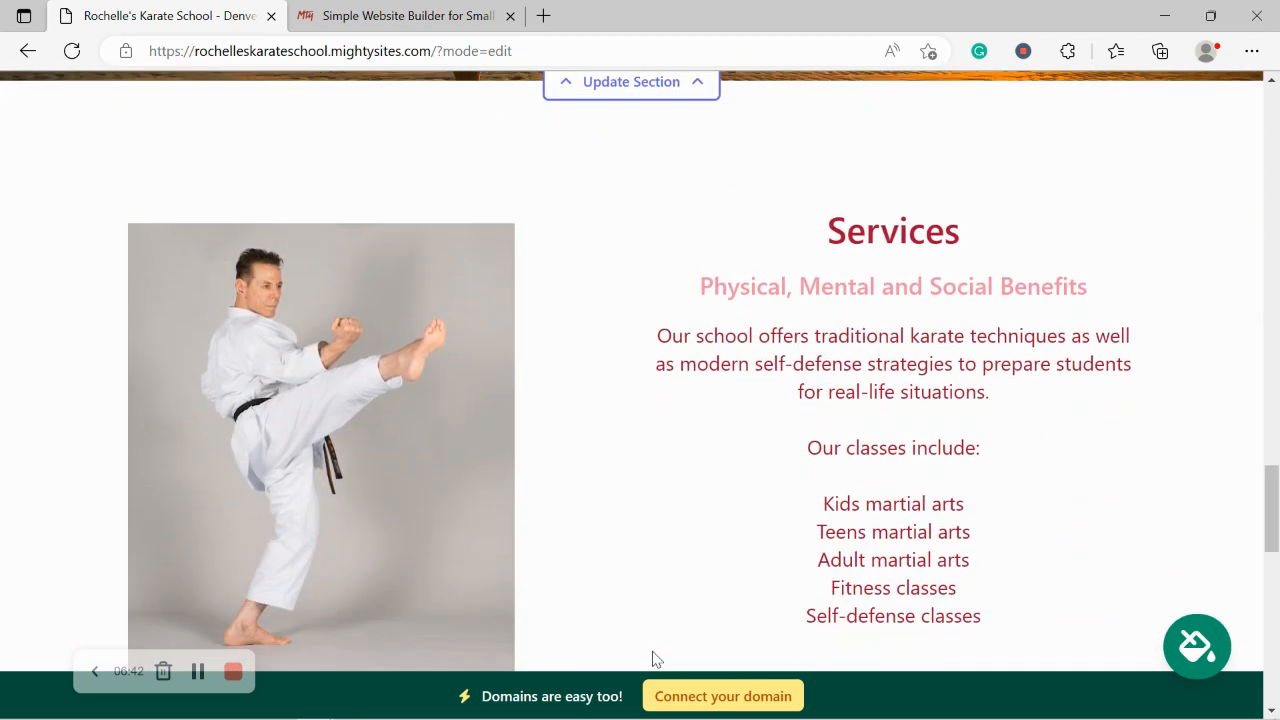
scroll(652, 658, down, 2)
scroll(652, 658, up, 1)
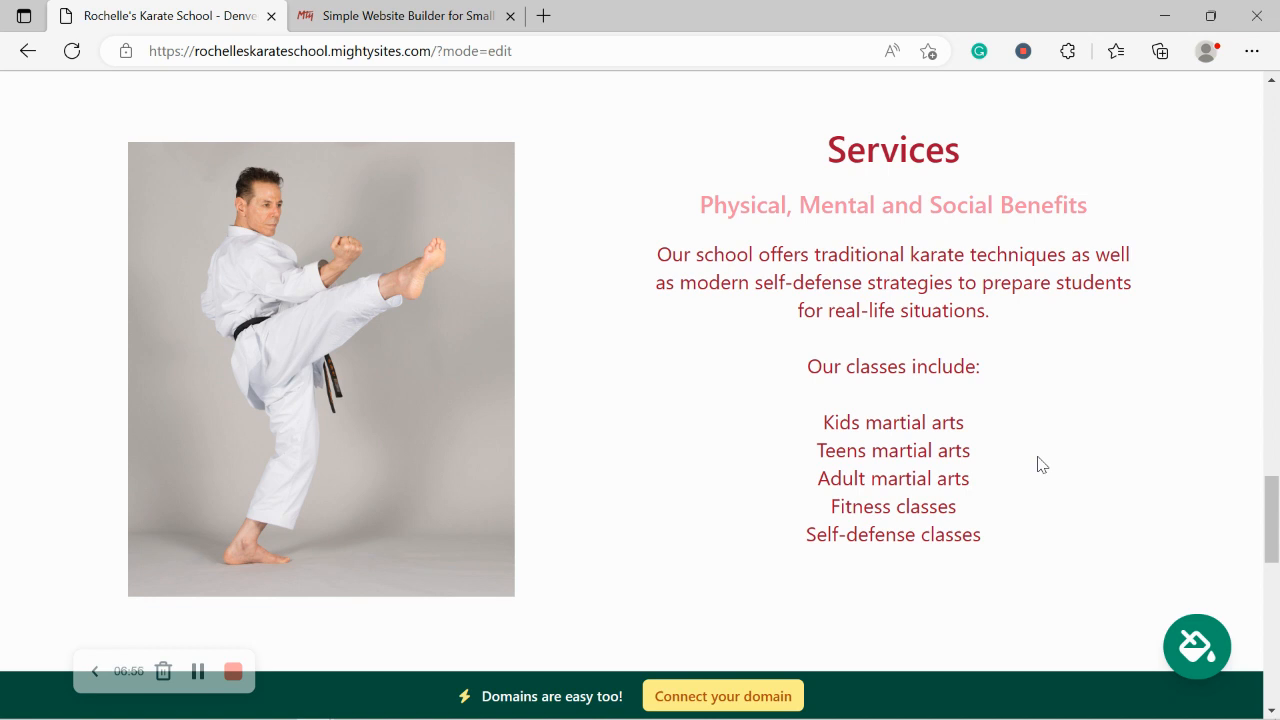
drag(1038, 567, 709, 137)
click(618, 165)
scroll(618, 165, down, 2)
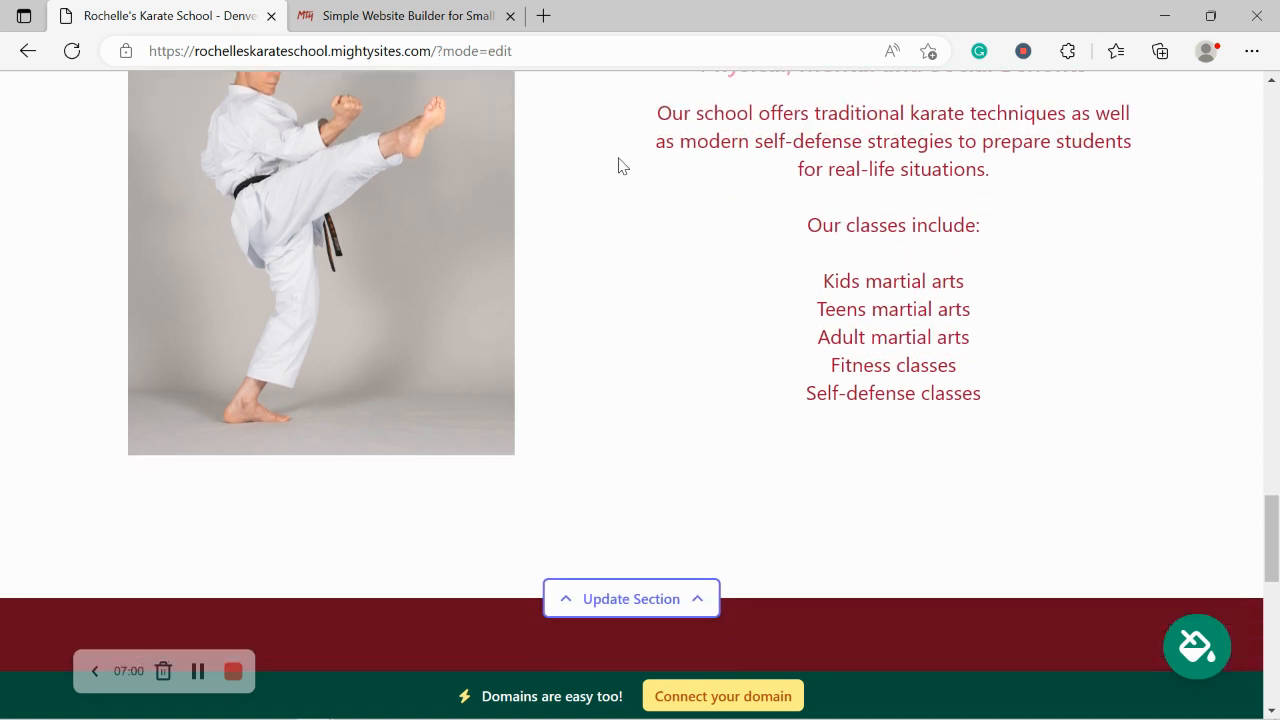
scroll(618, 165, up, 1)
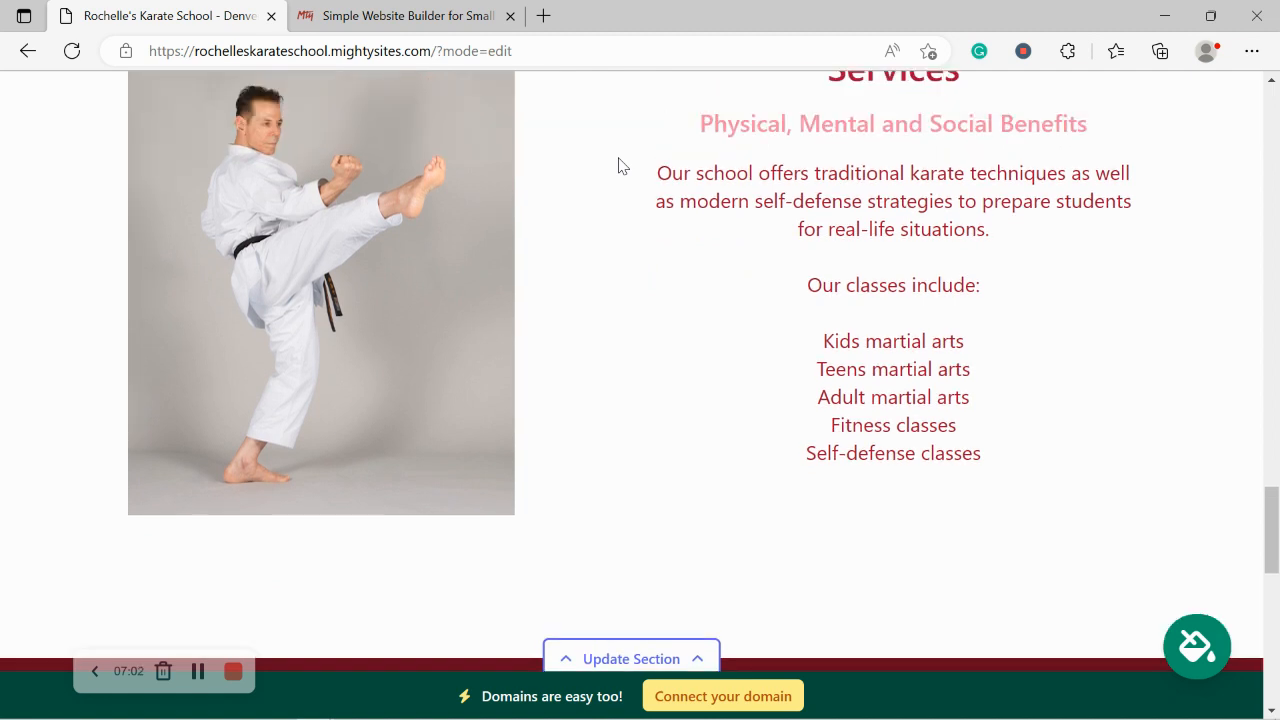
scroll(618, 165, down, 7)
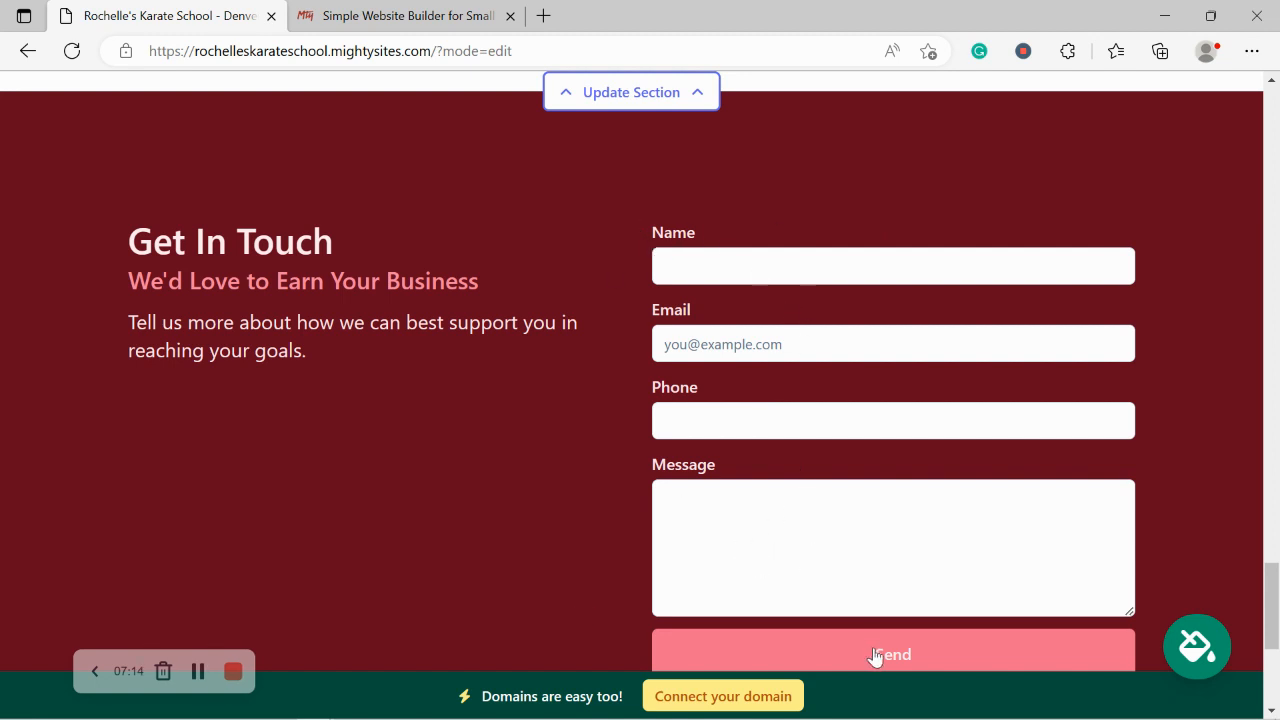
scroll(549, 612, down, 2)
scroll(549, 612, down, 1)
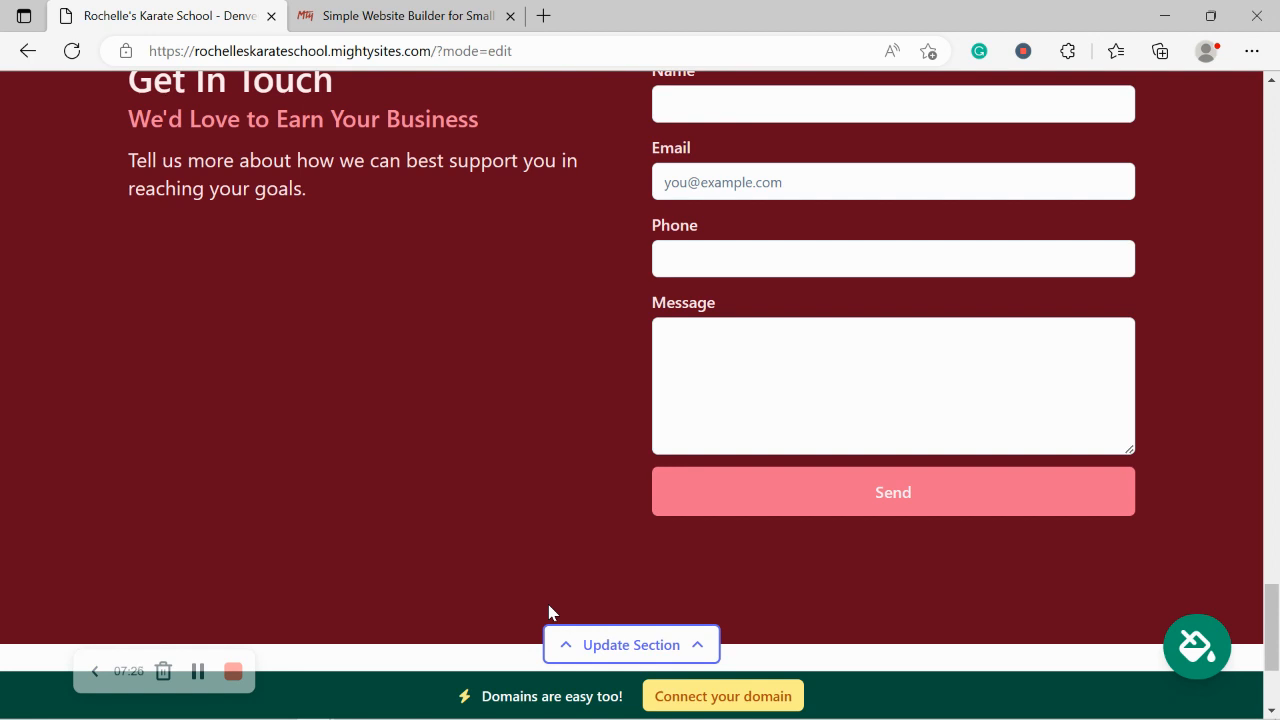
scroll(549, 612, up, 3)
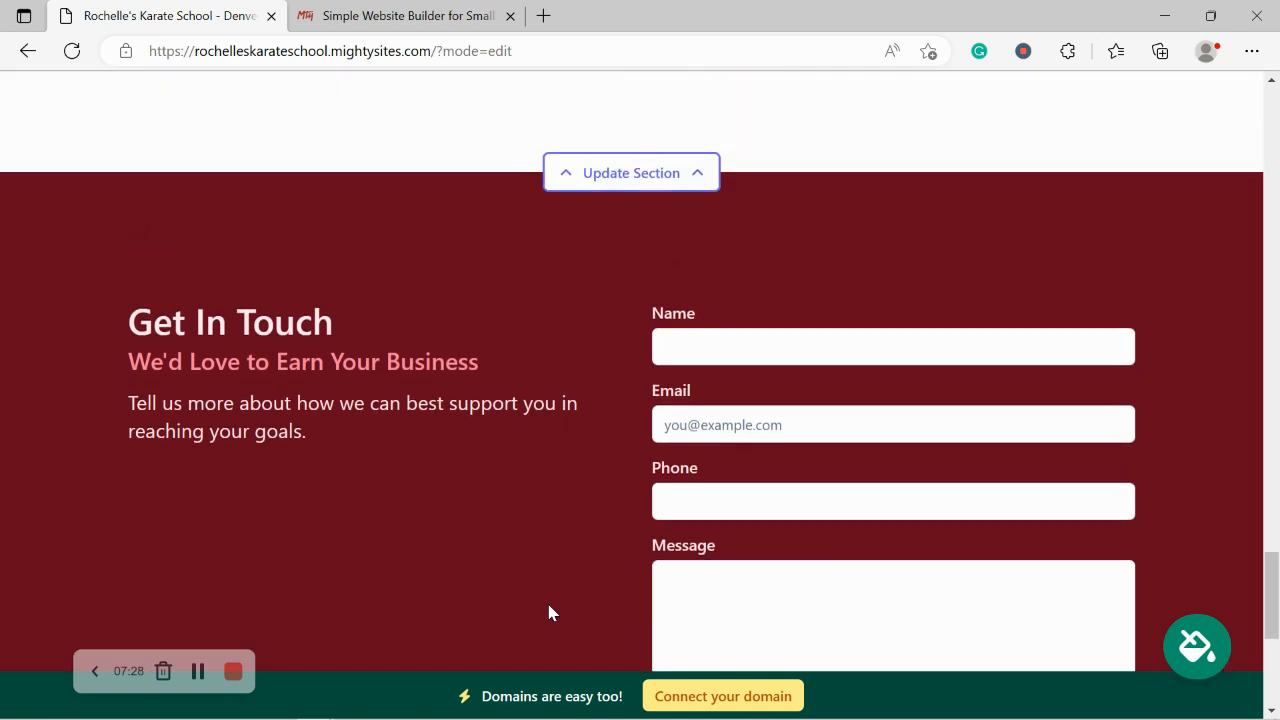
scroll(549, 612, up, 2)
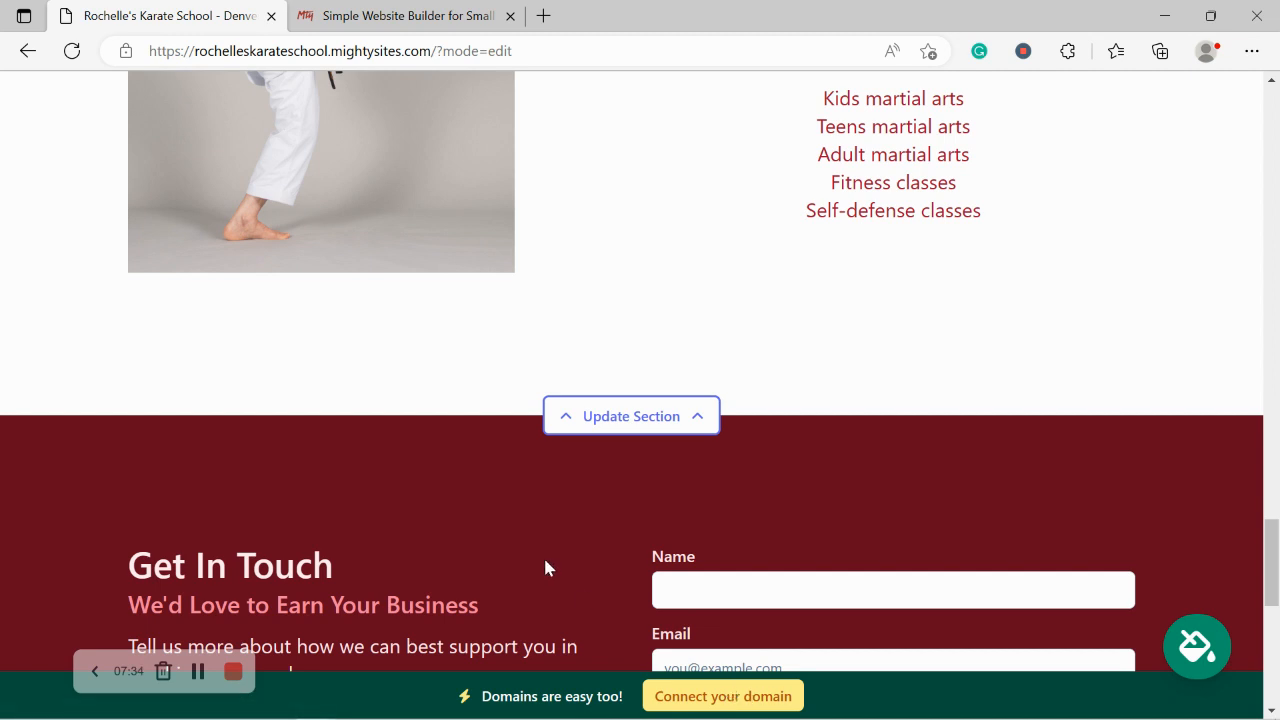
scroll(545, 568, up, 3)
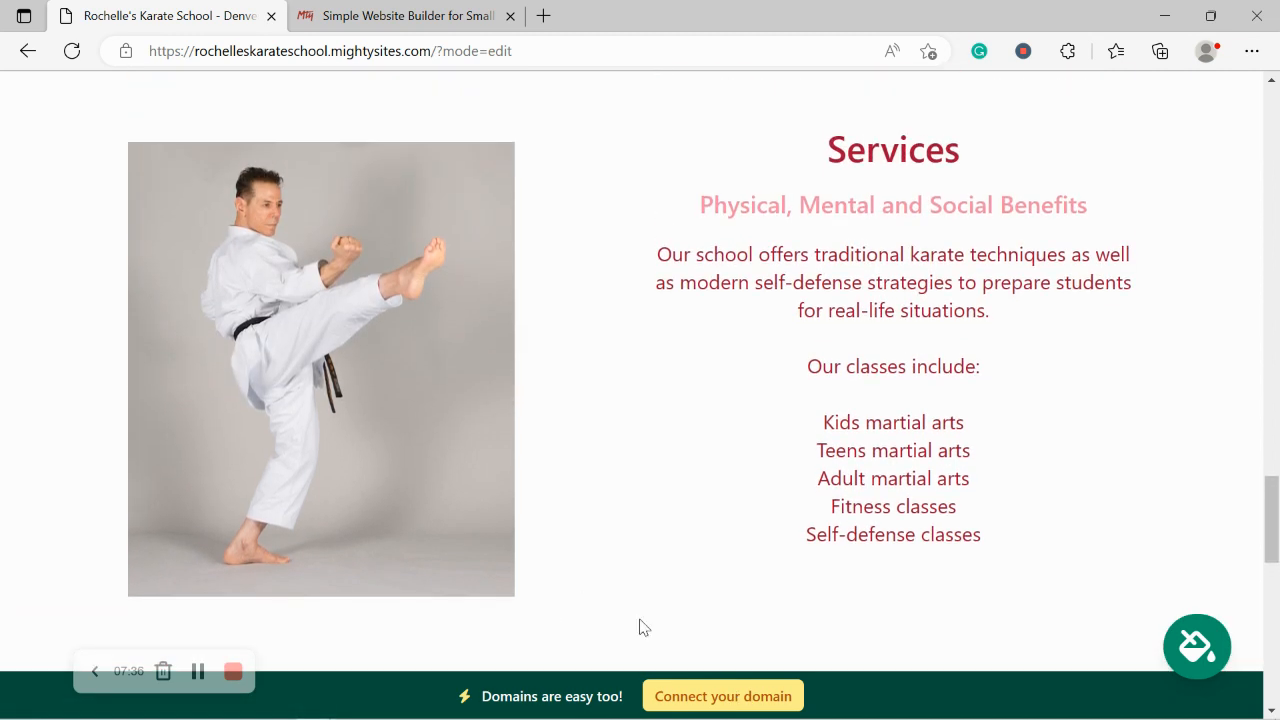
click(688, 700)
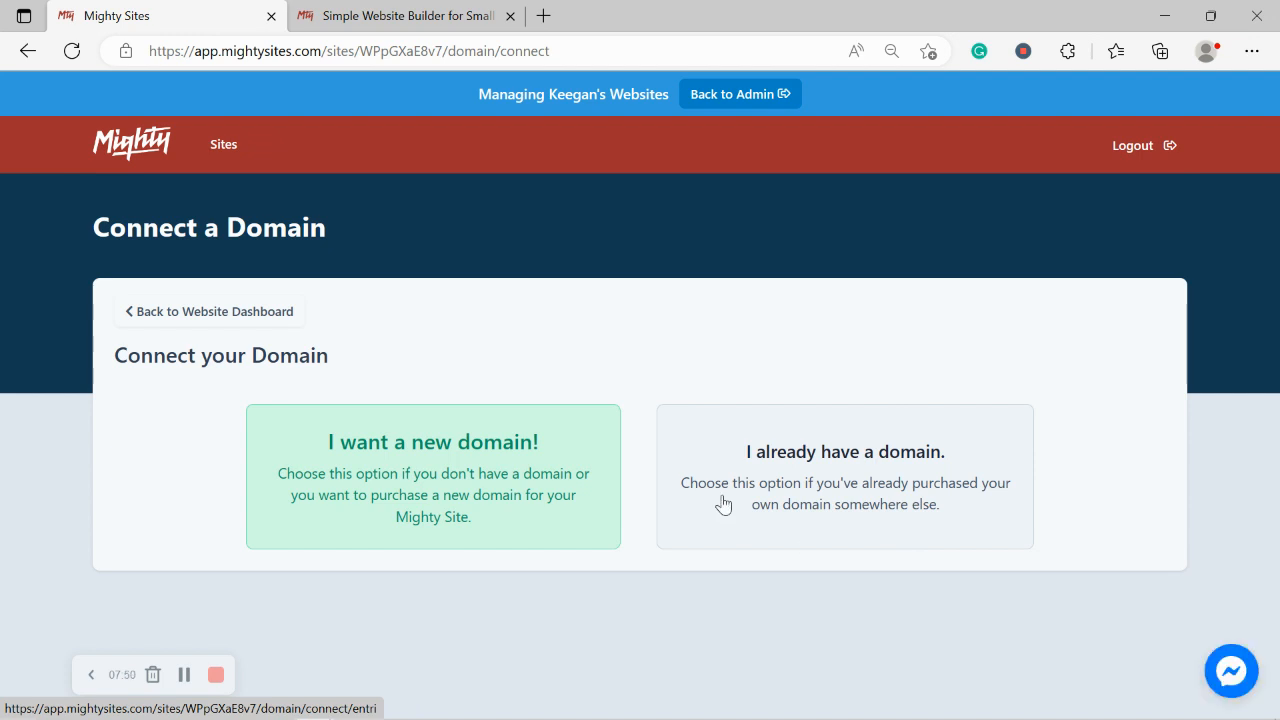
Step: Switch to the Mighty Sites homepage tab headlined 'The easiest way to launch a website'
click(365, 12)
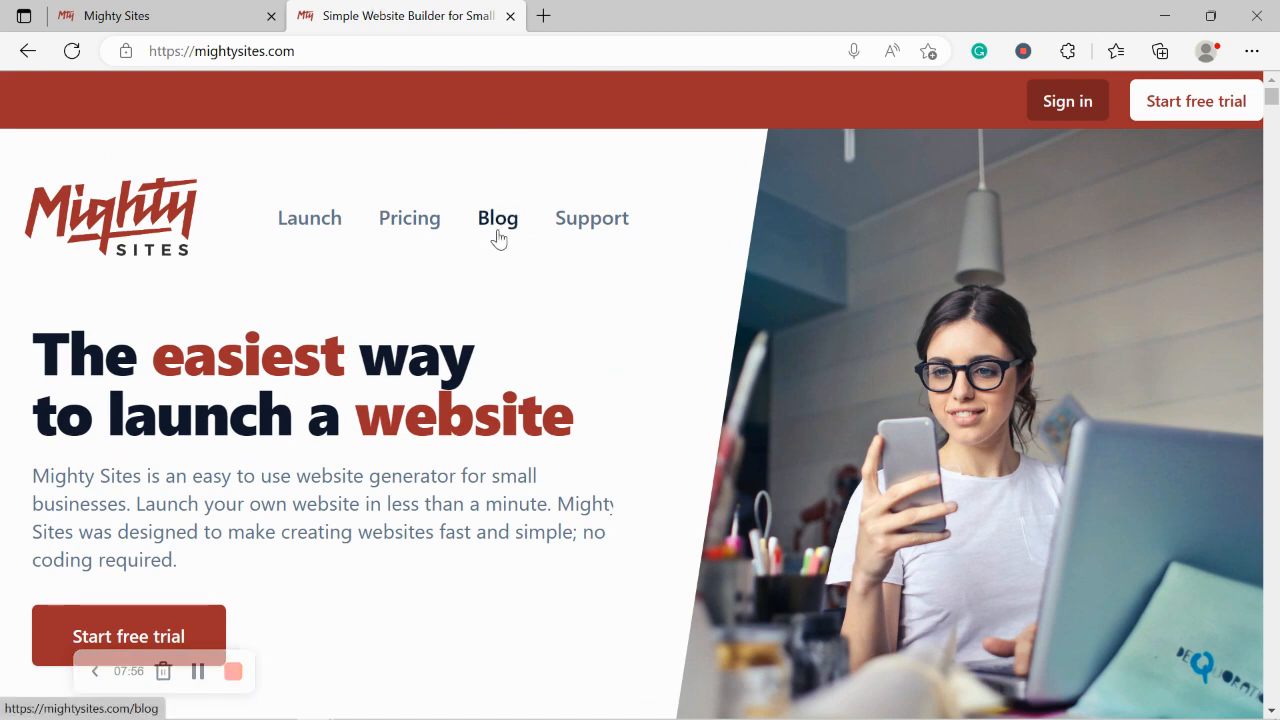
Step: Open the Mighty Sites blog and scroll through its posts
click(497, 224)
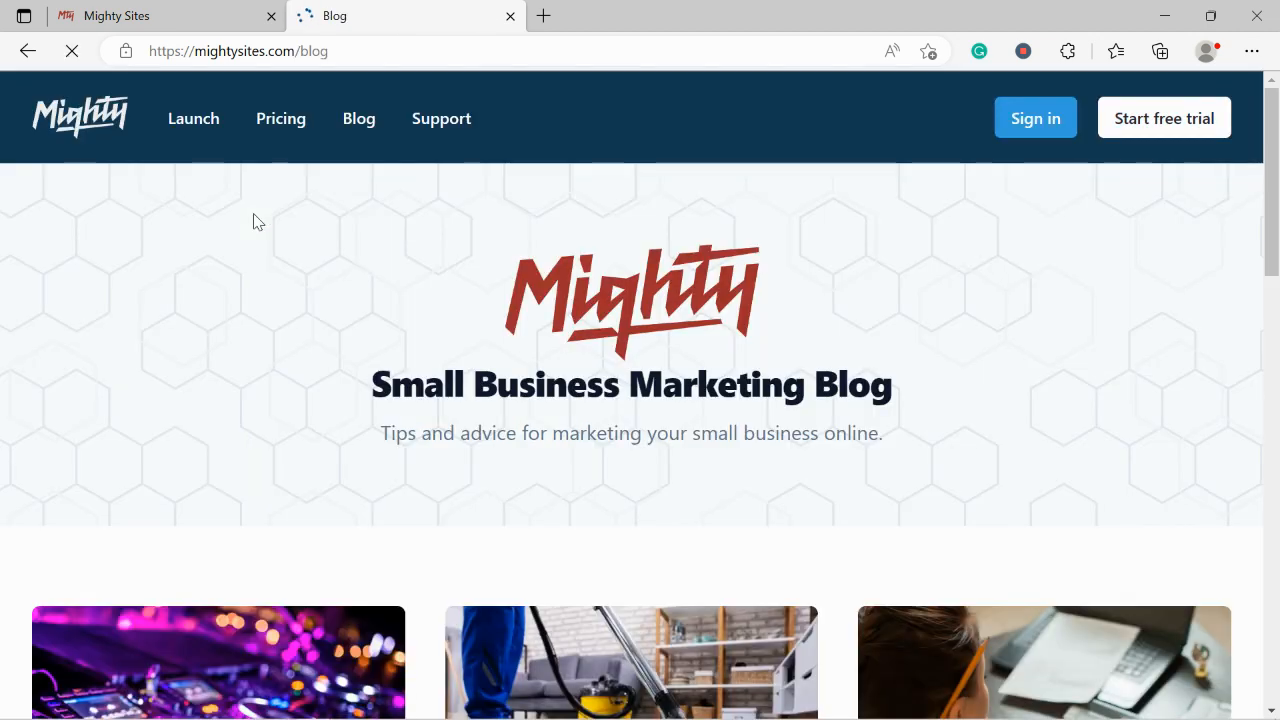
scroll(254, 222, down, 1)
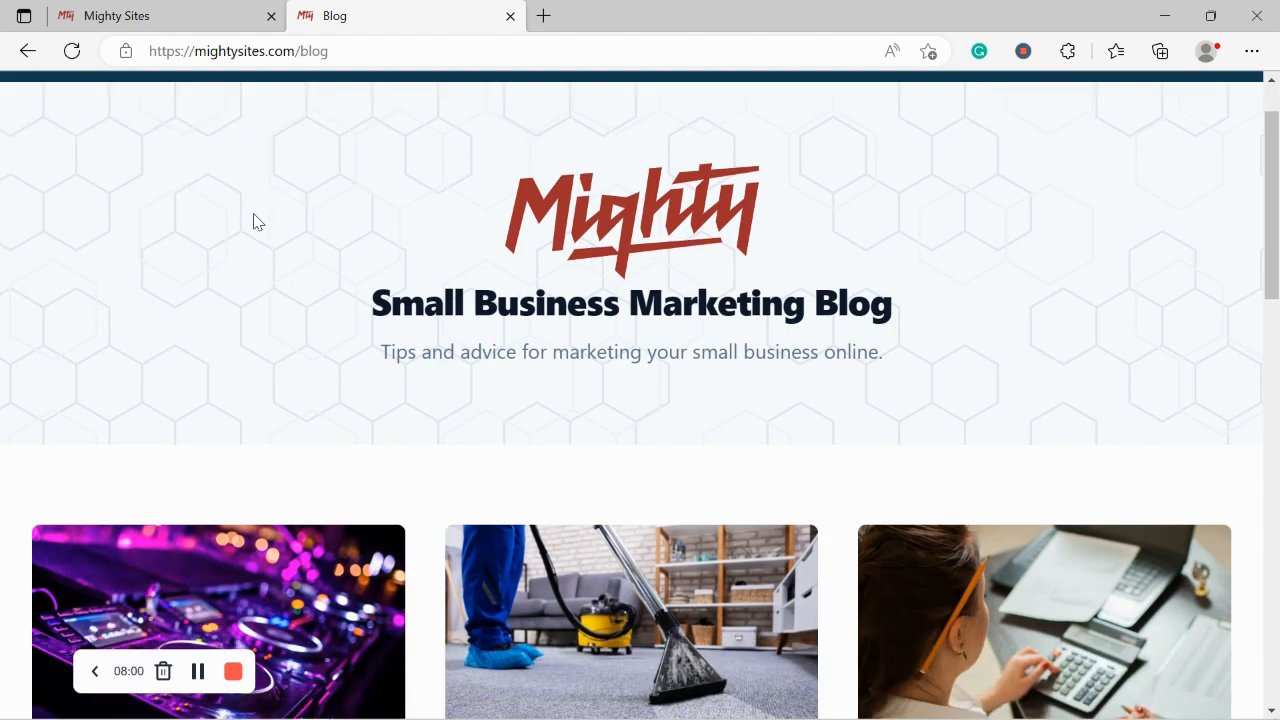
drag(321, 376, 960, 400)
click(503, 409)
scroll(503, 409, down, 1)
scroll(505, 410, down, 6)
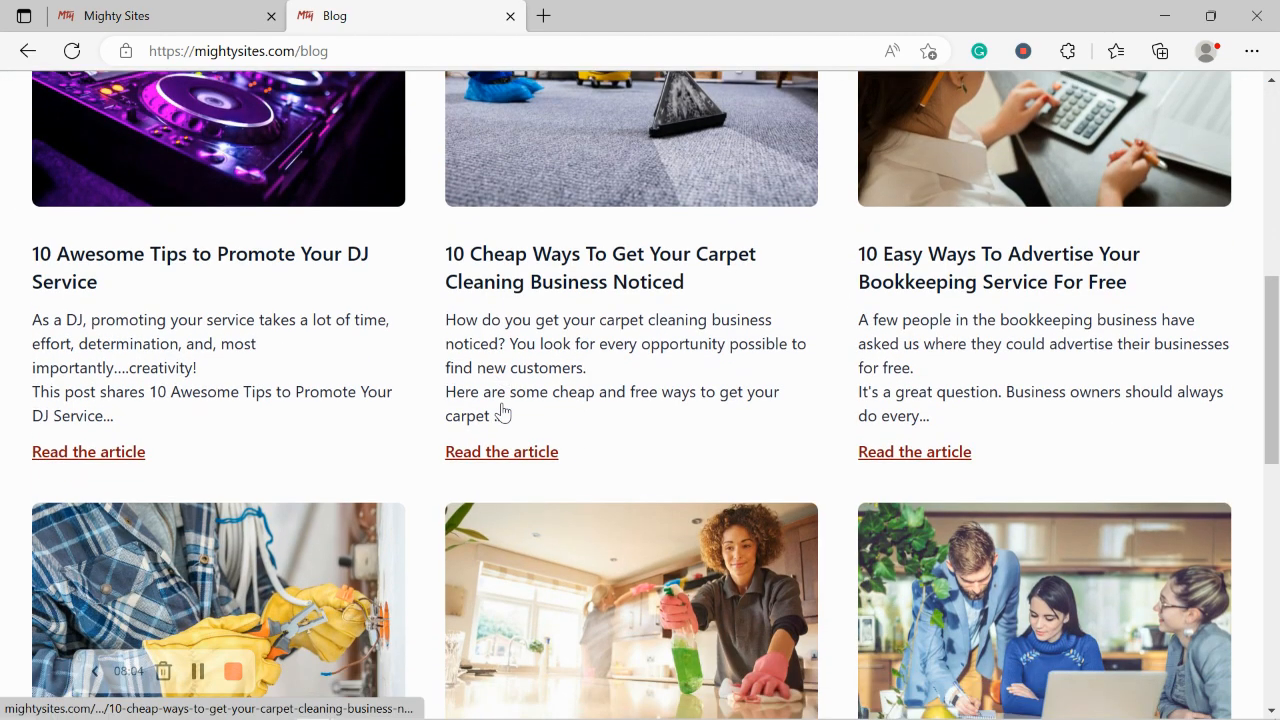
scroll(505, 410, down, 4)
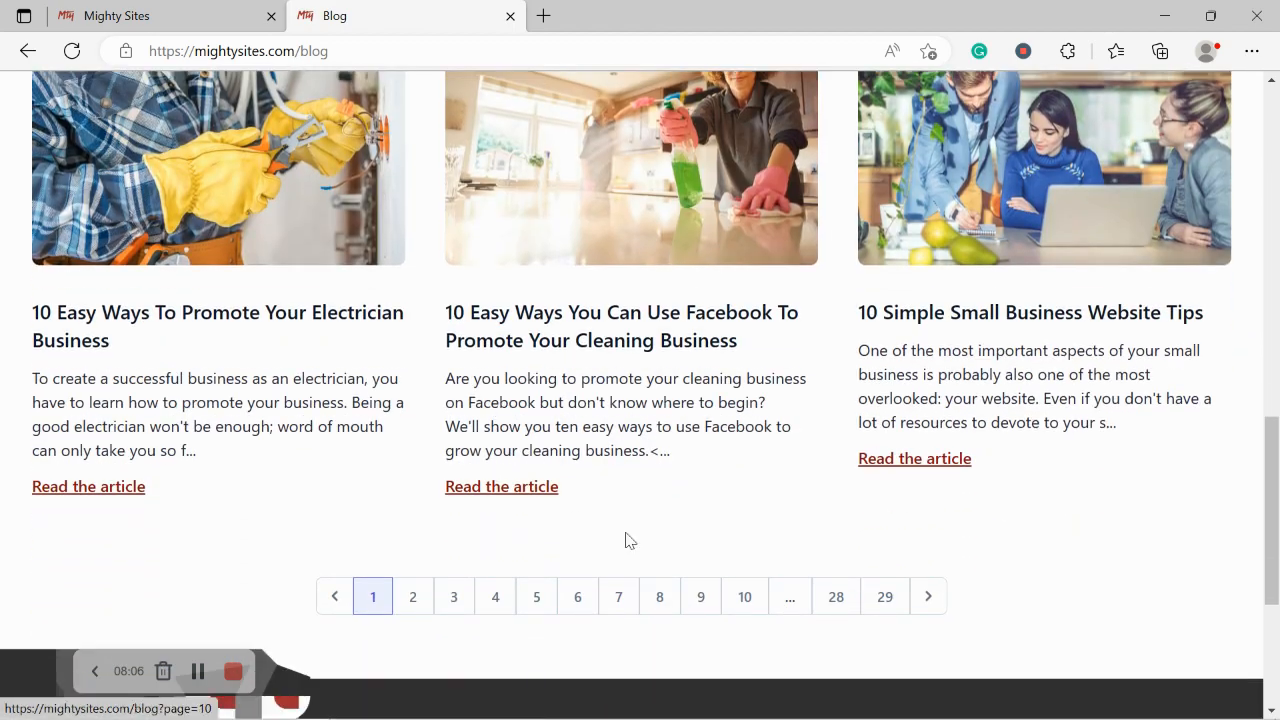
scroll(409, 283, up, 2)
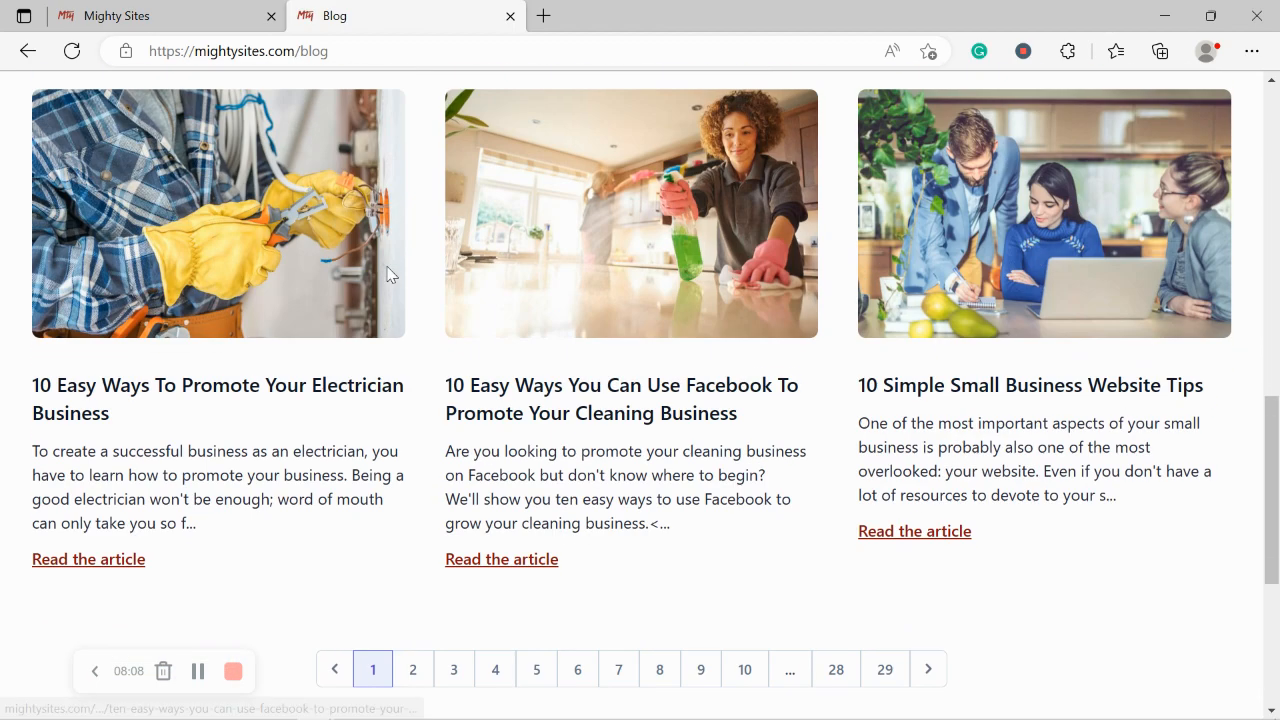
Step: Return to the website dashboard and open the live site at rochelleskarateschool.mightysites.com
click(210, 14)
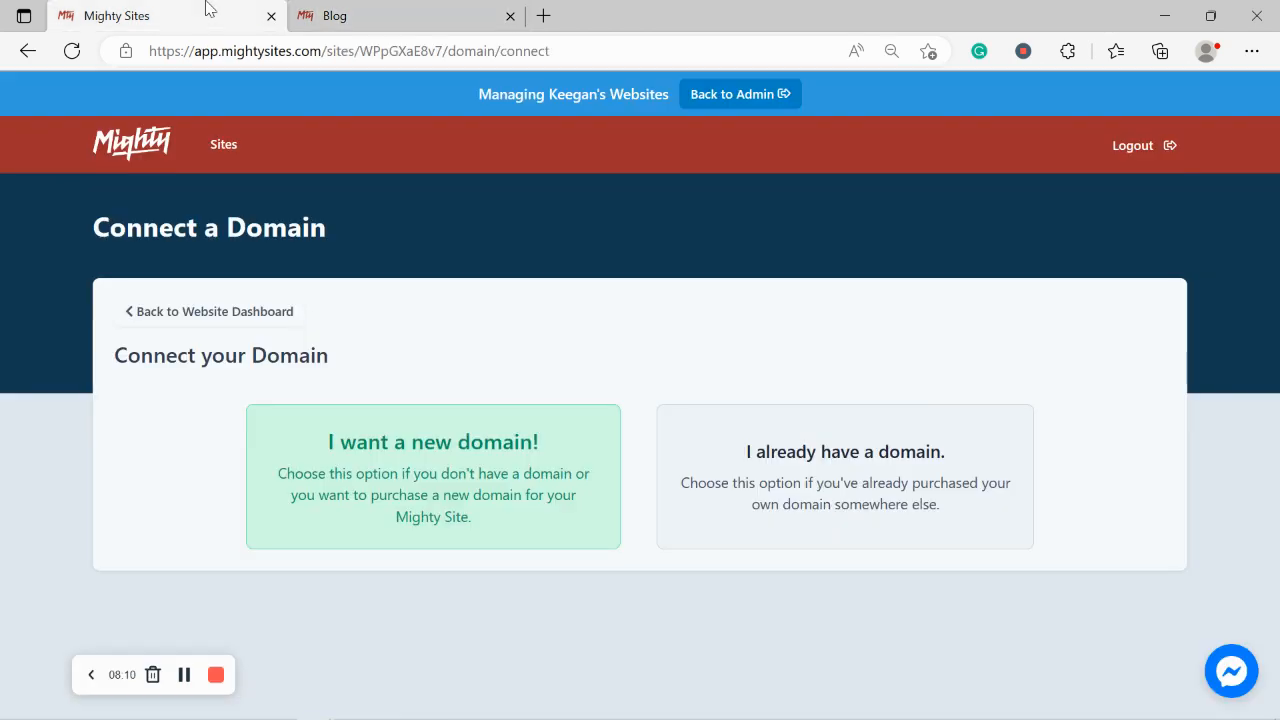
click(234, 318)
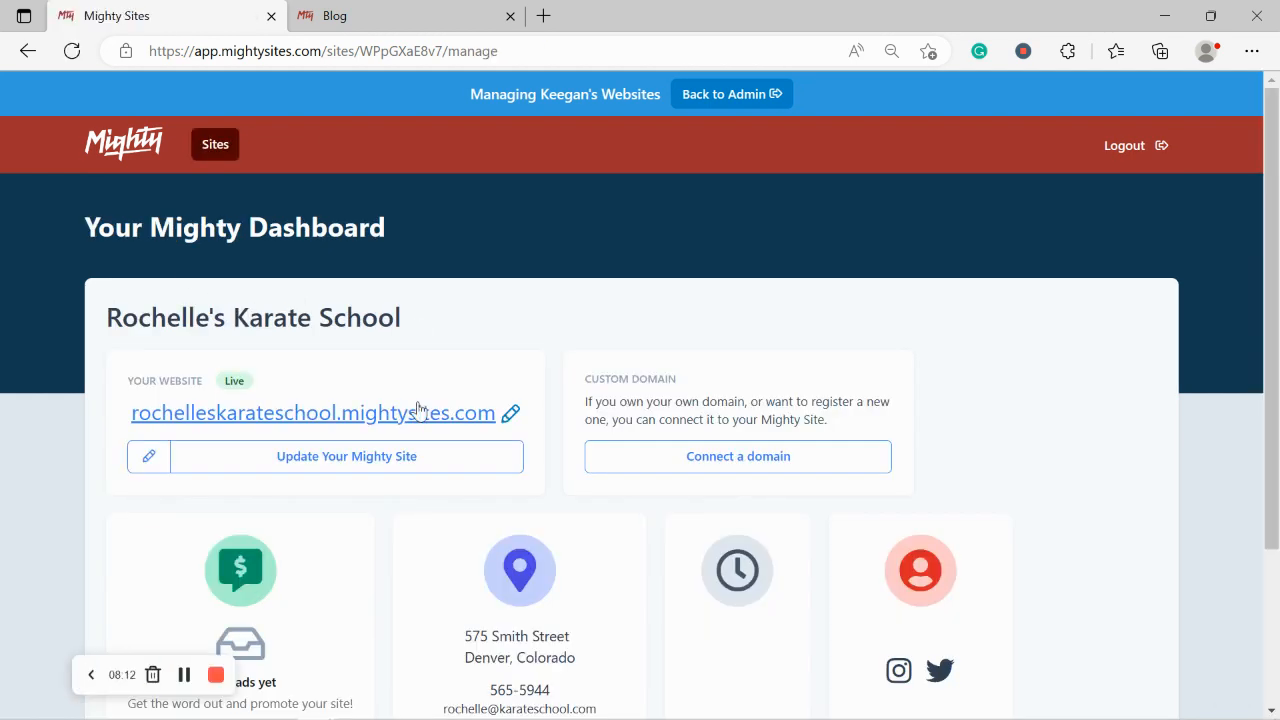
click(419, 418)
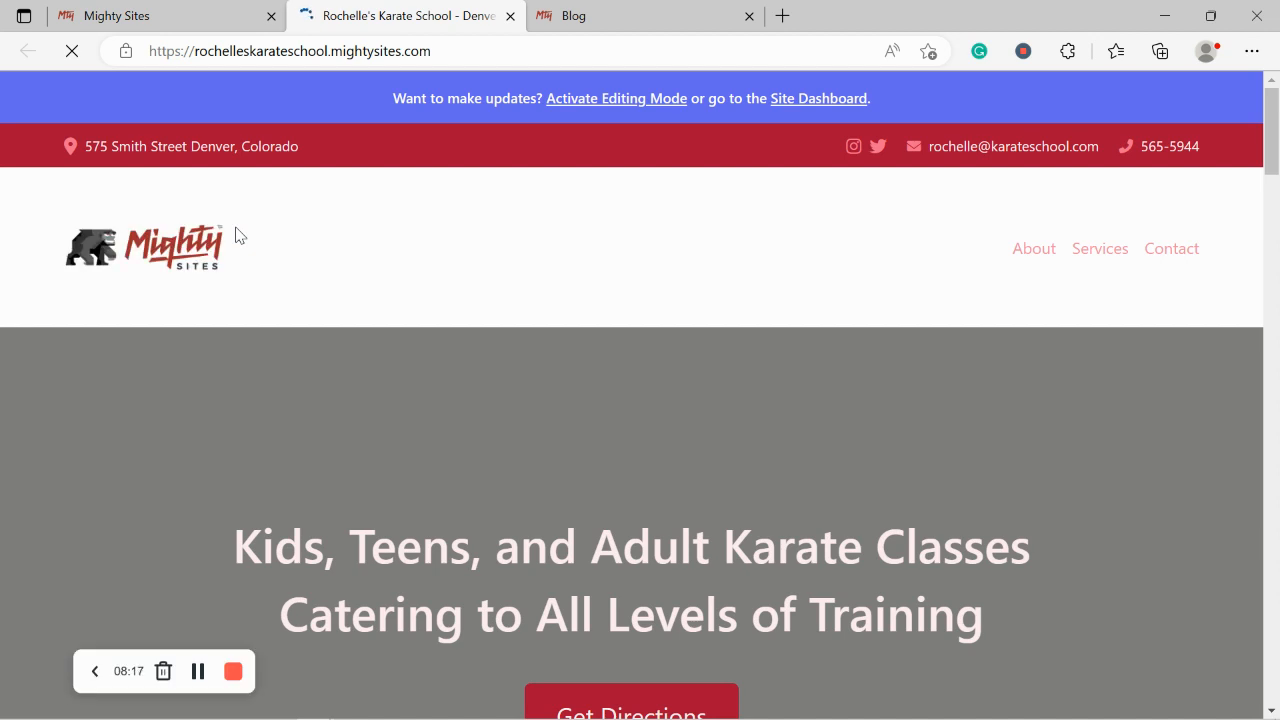
scroll(236, 235, down, 2)
scroll(236, 235, up, 2)
scroll(236, 235, down, 1)
scroll(234, 223, down, 2)
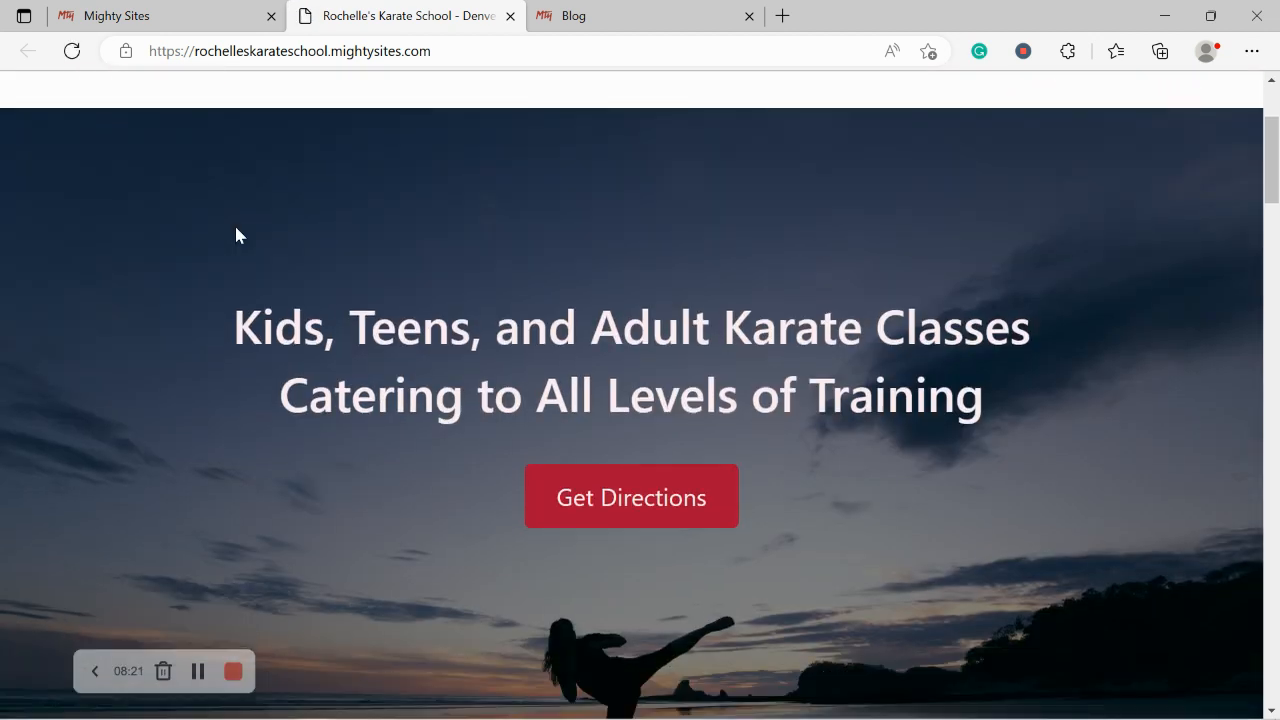
scroll(234, 223, down, 4)
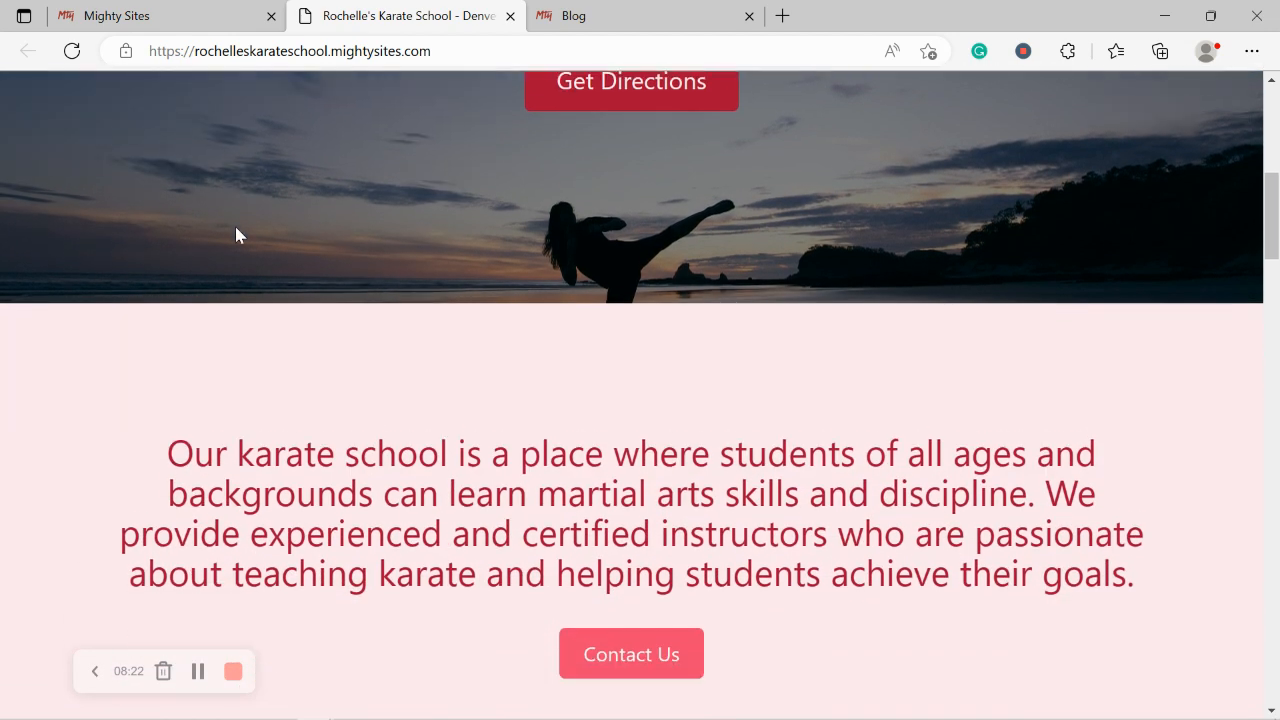
scroll(236, 235, down, 3)
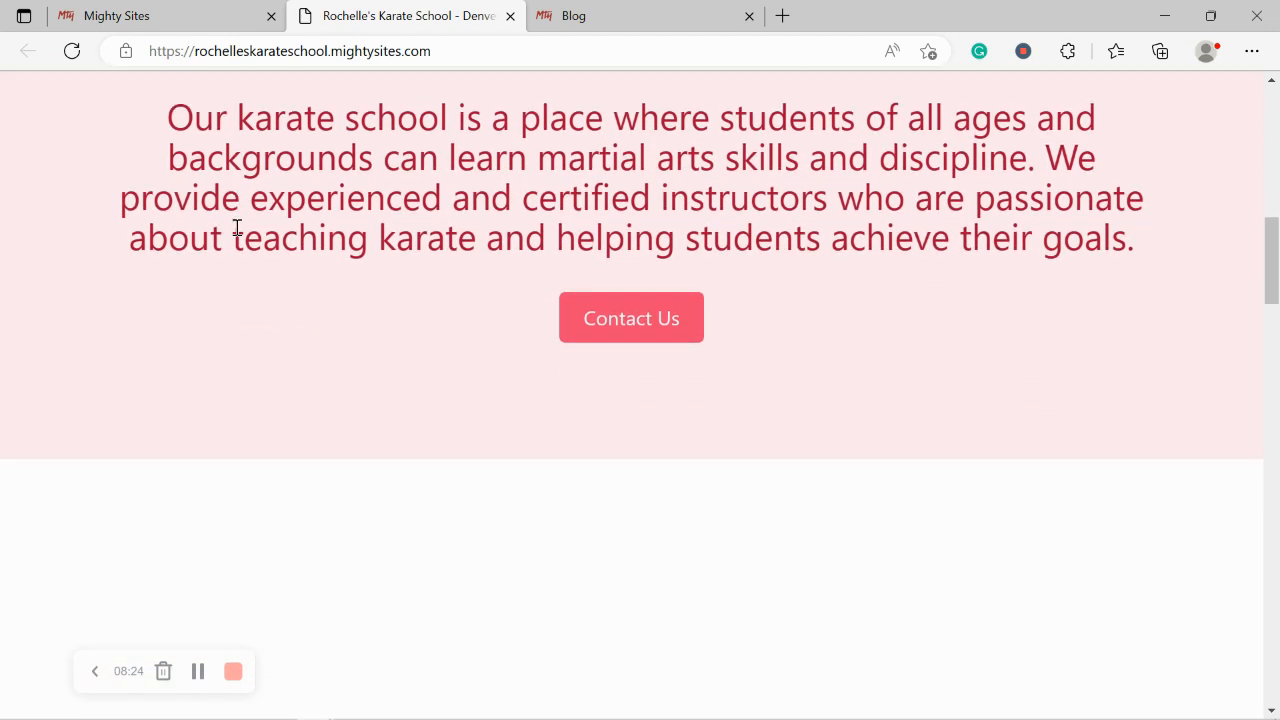
scroll(237, 230, down, 3)
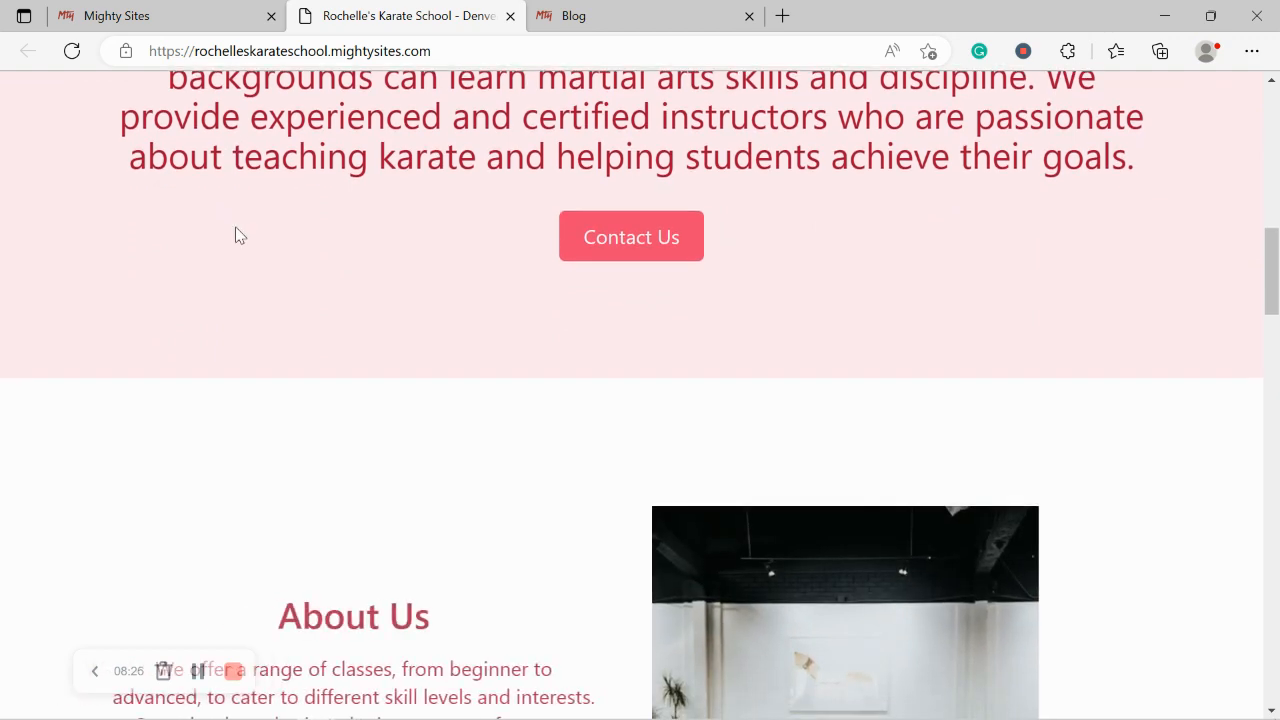
scroll(238, 232, down, 2)
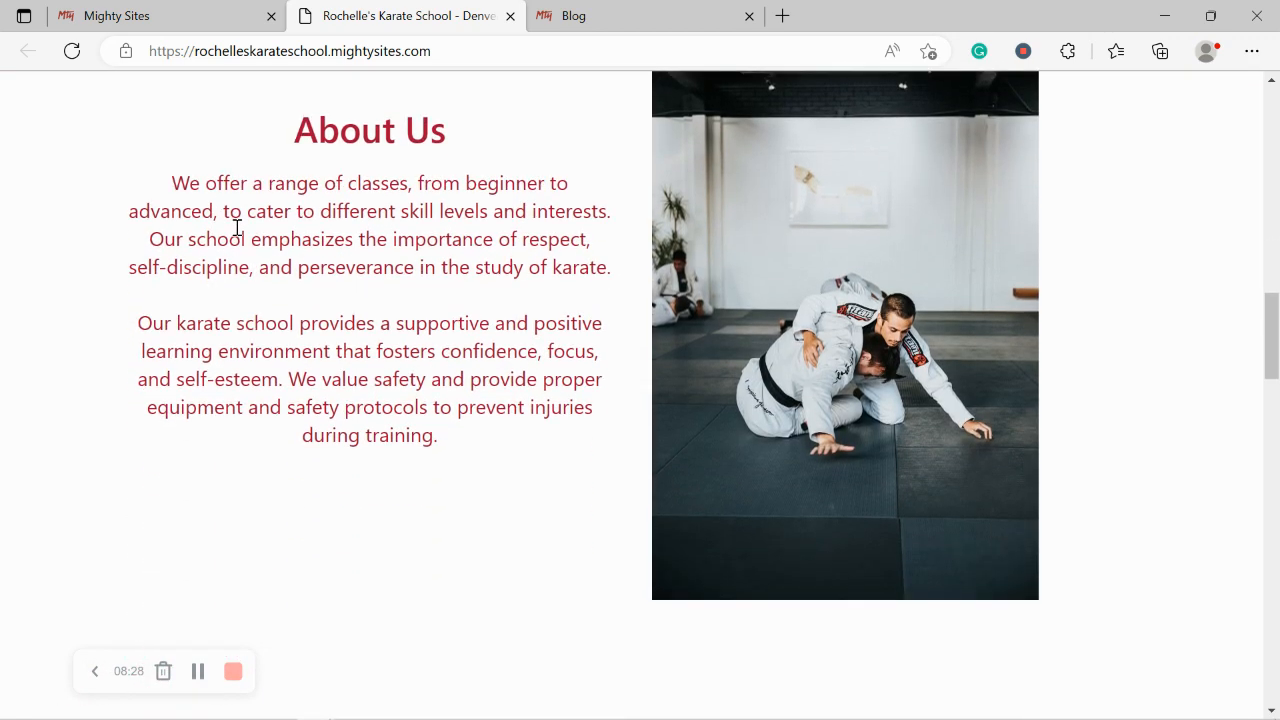
scroll(238, 232, down, 3)
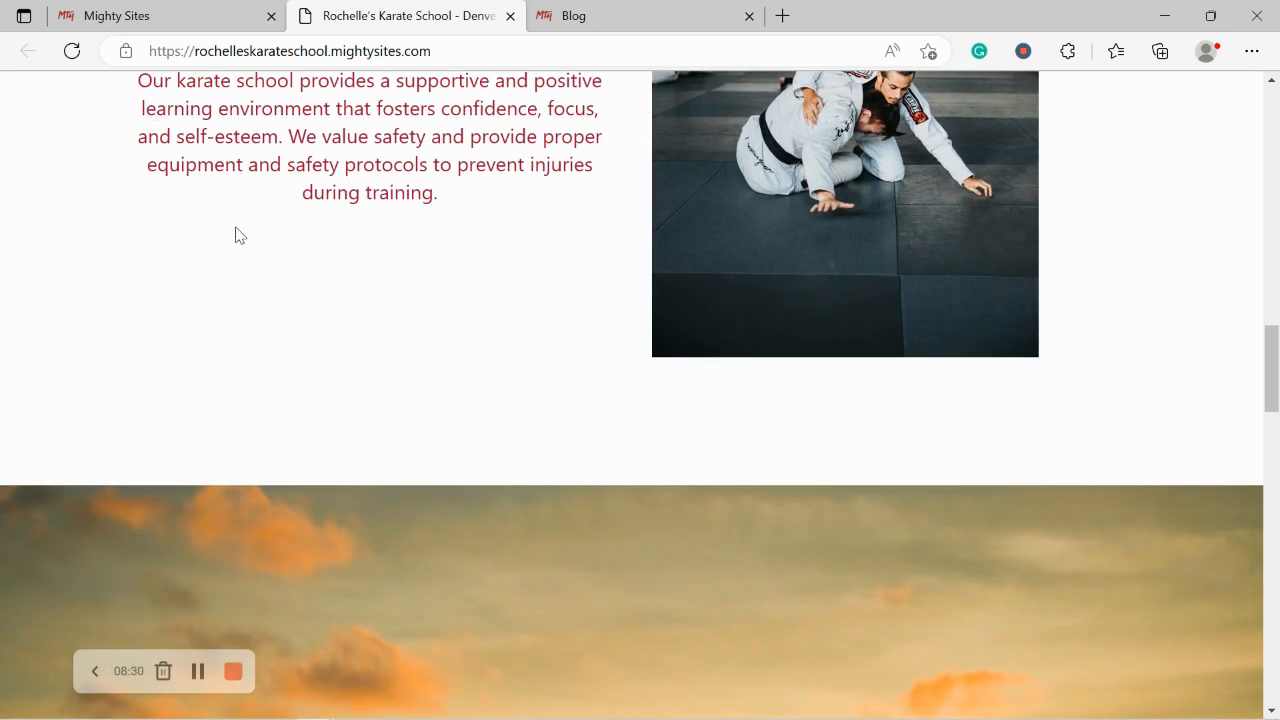
scroll(238, 235, down, 3)
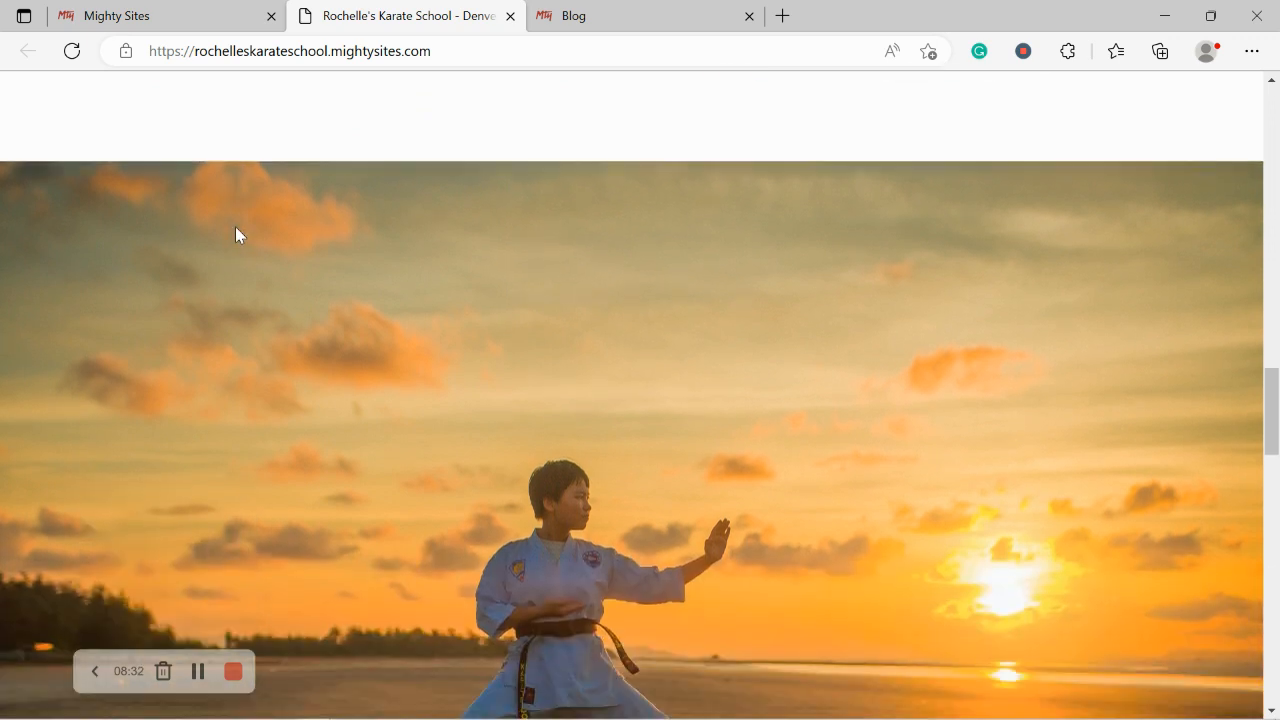
scroll(236, 235, down, 4)
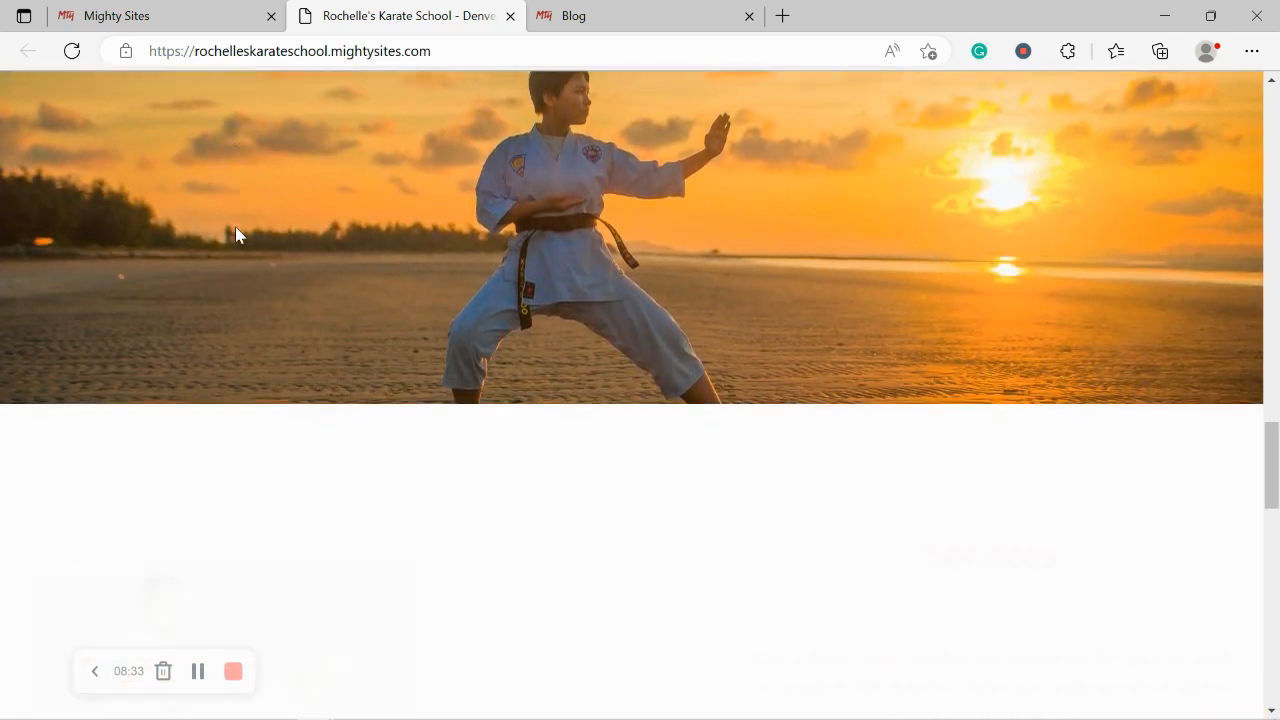
scroll(236, 235, down, 3)
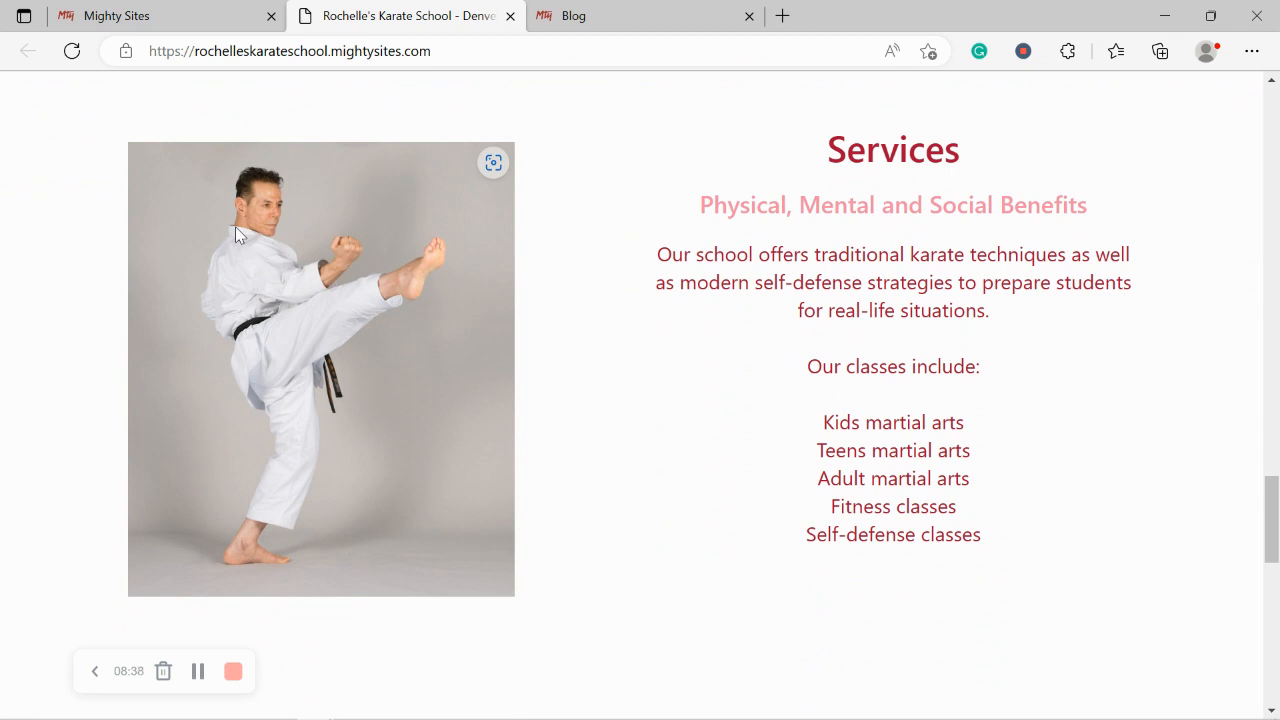
scroll(236, 233, down, 5)
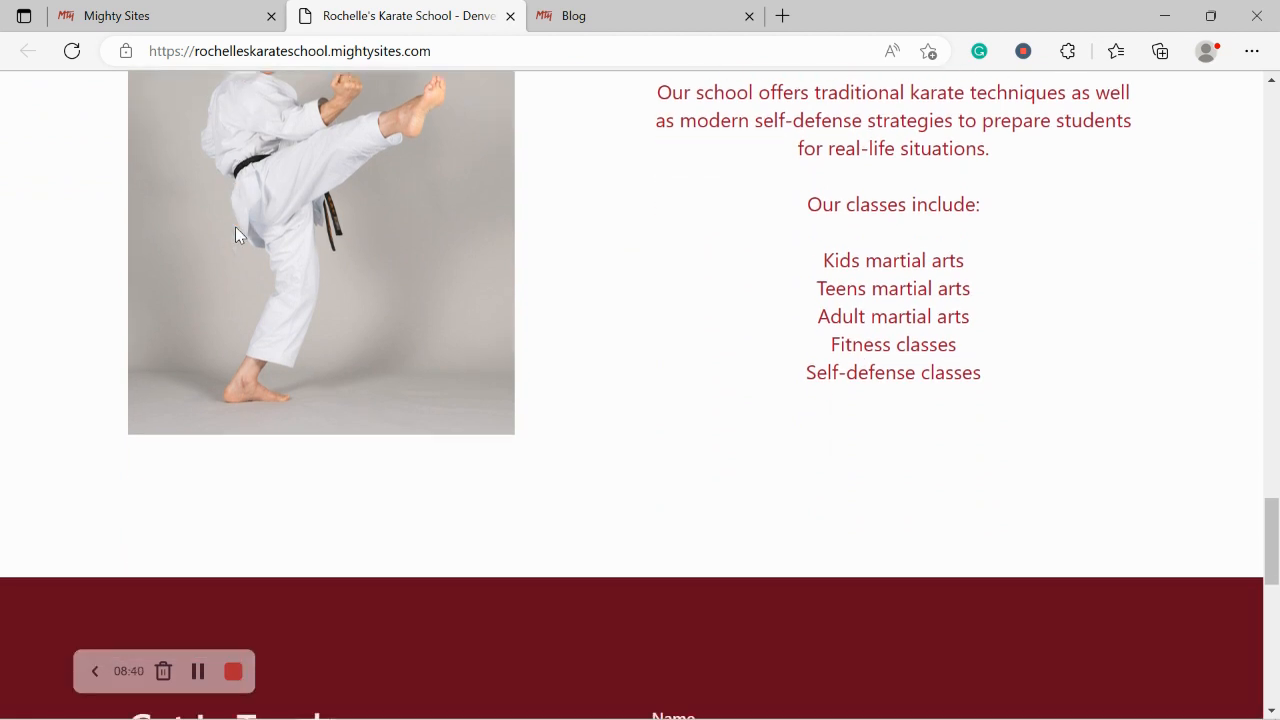
scroll(236, 235, down, 3)
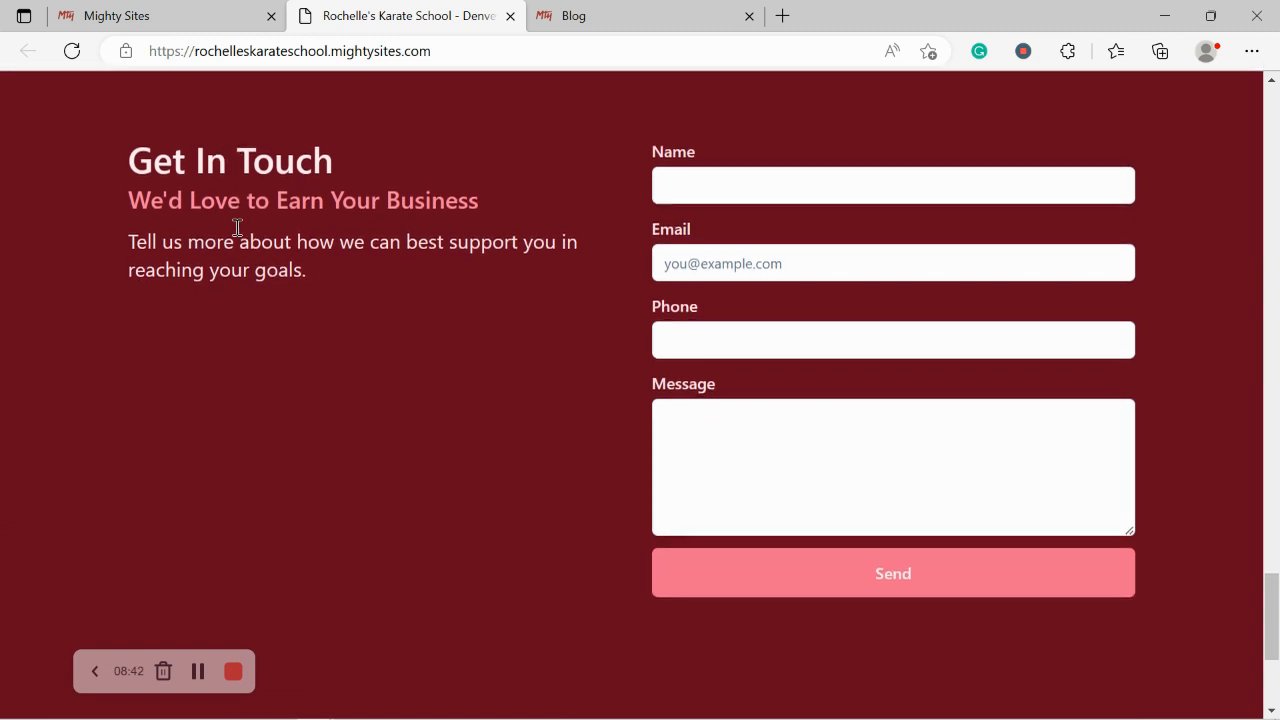
scroll(236, 235, down, 2)
scroll(236, 235, down, 2)
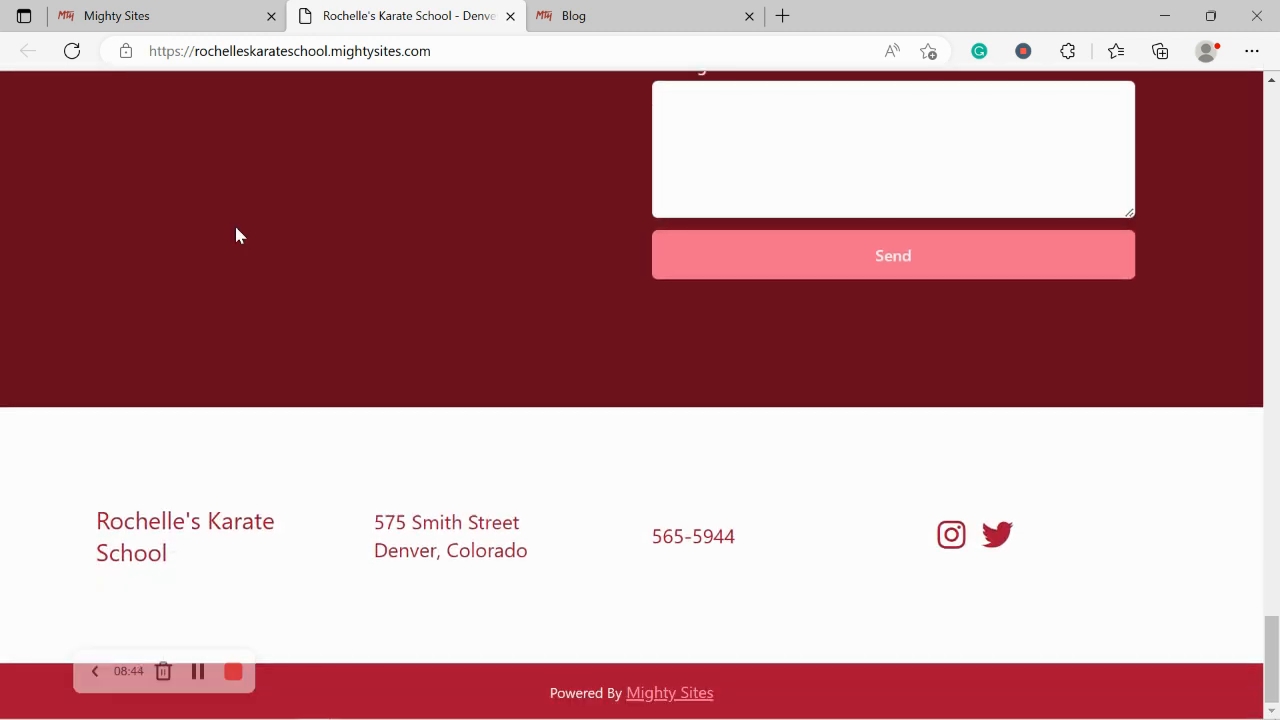
scroll(236, 235, up, 2)
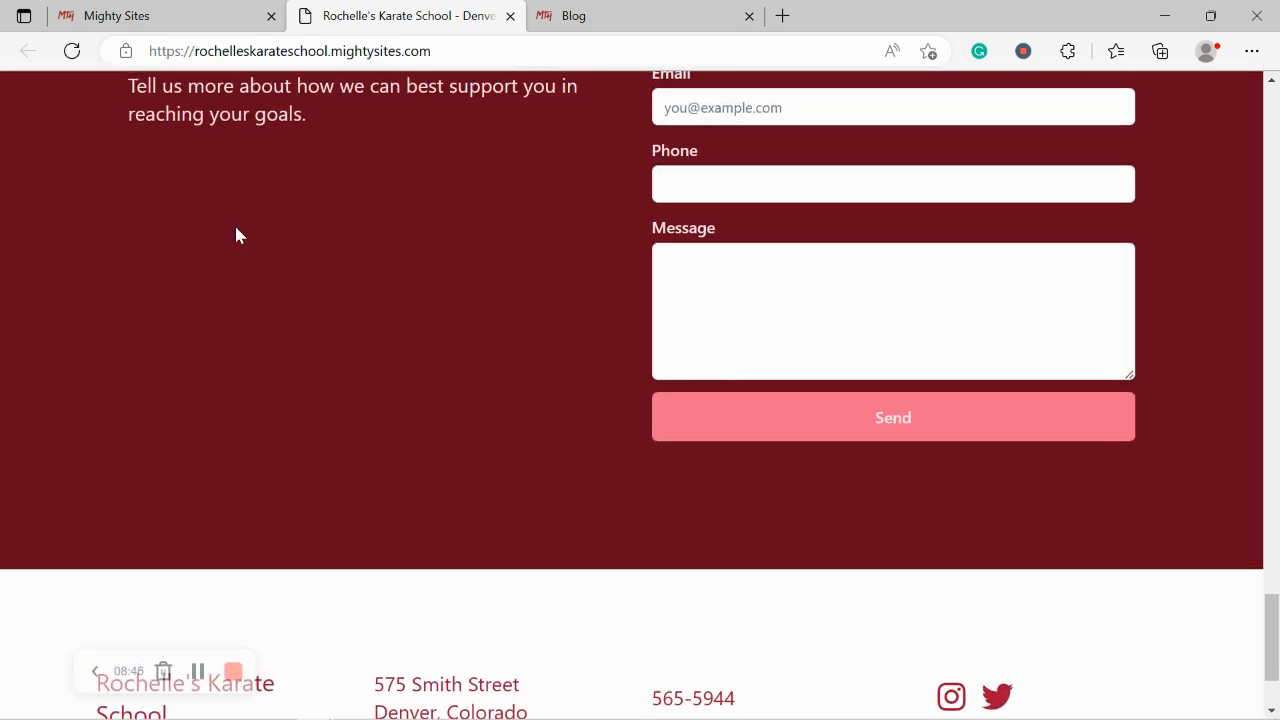
scroll(236, 235, up, 1)
scroll(236, 235, up, 5)
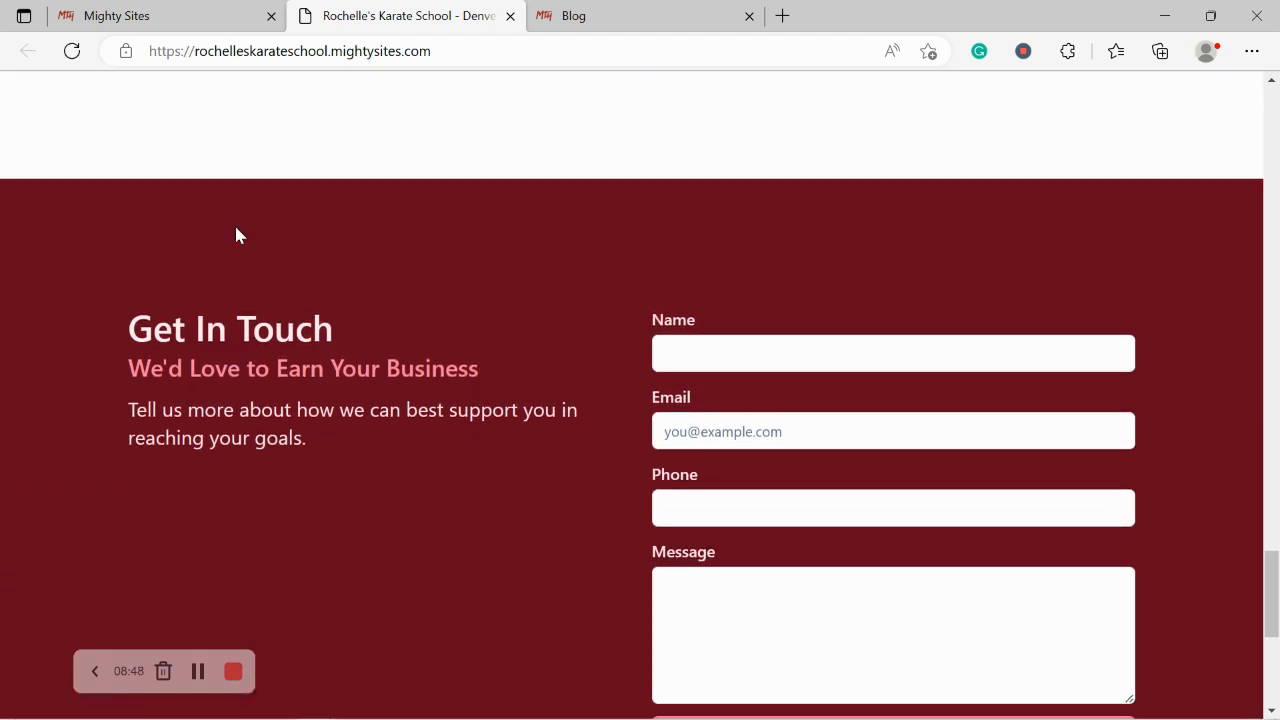
scroll(236, 230, up, 5)
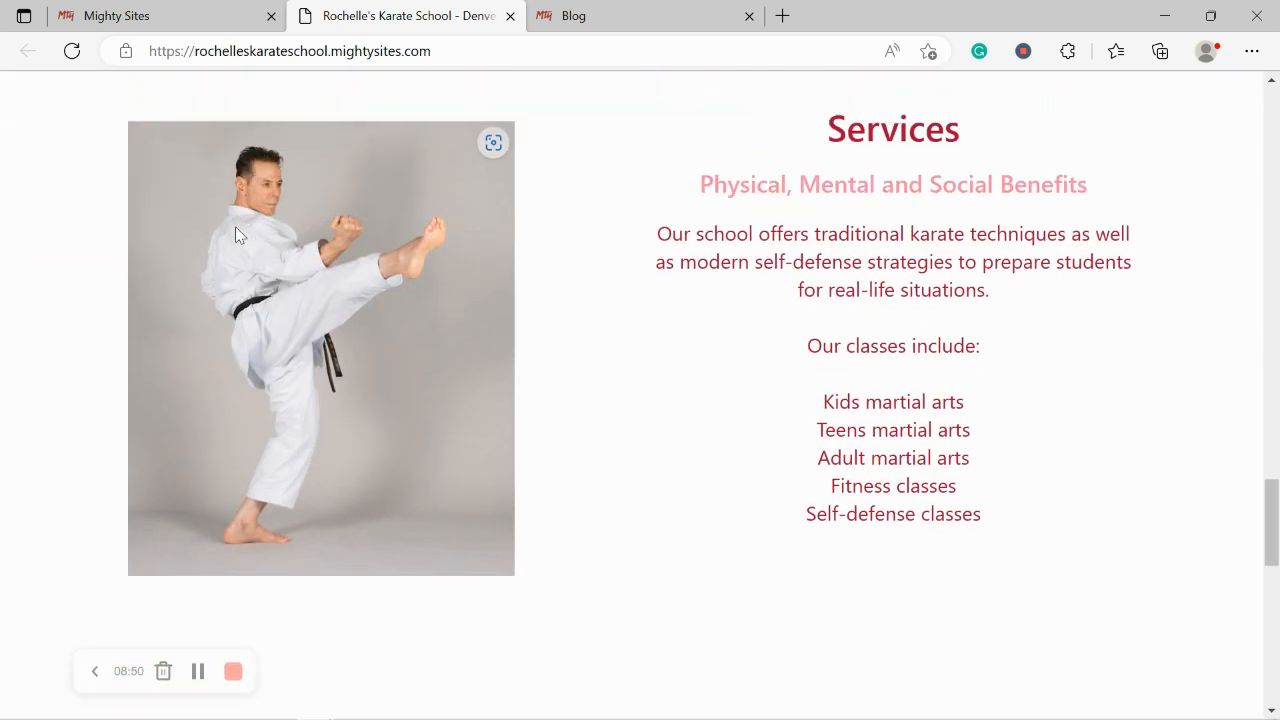
scroll(236, 230, up, 5)
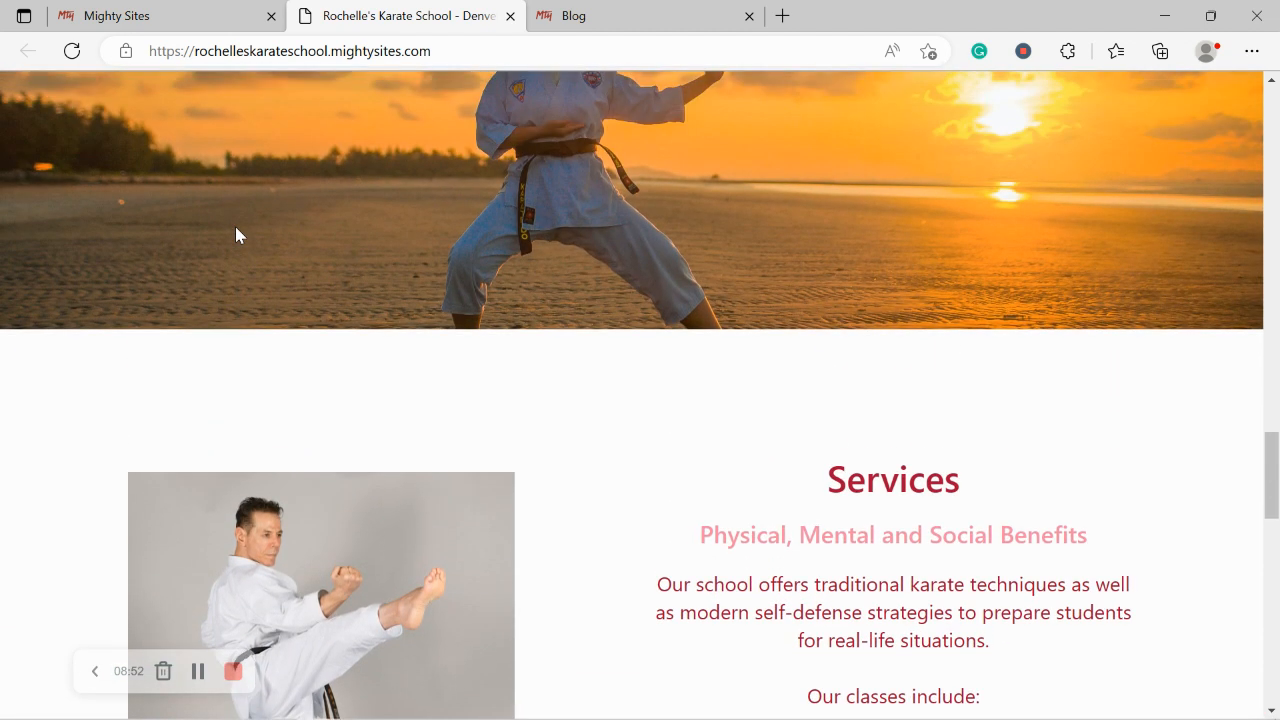
scroll(235, 235, up, 1)
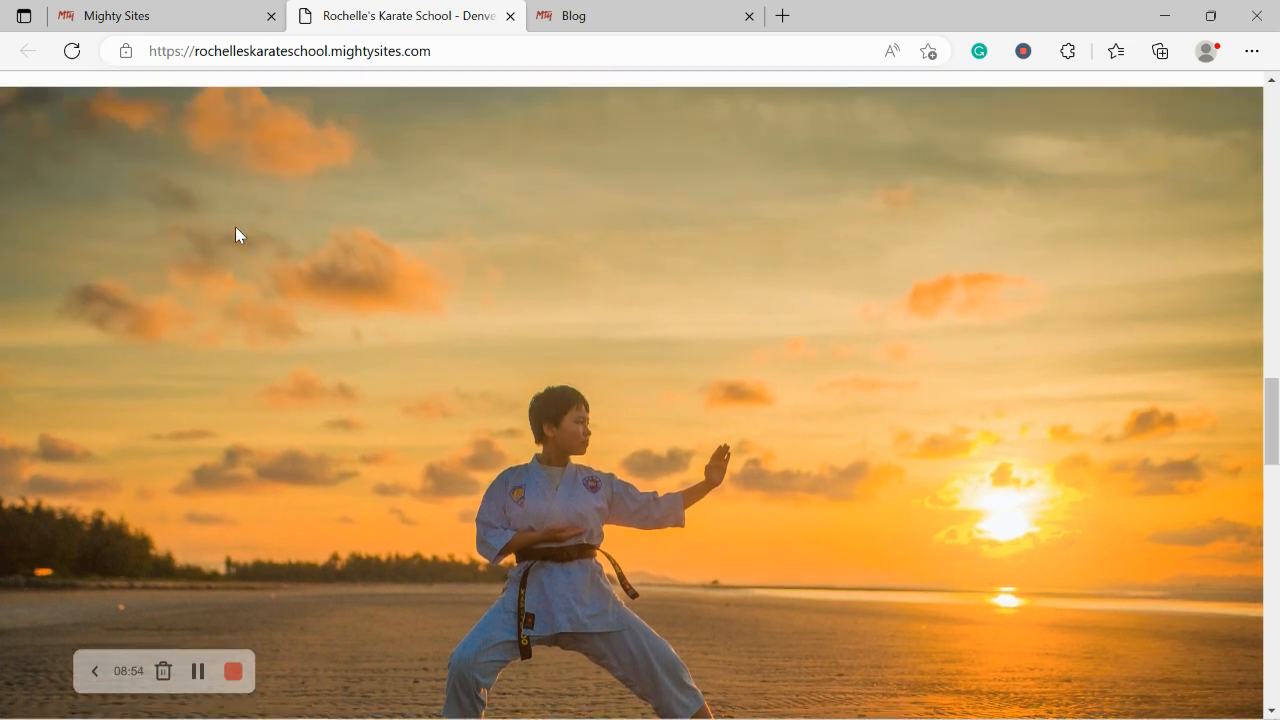
scroll(235, 235, up, 2)
scroll(235, 235, up, 5)
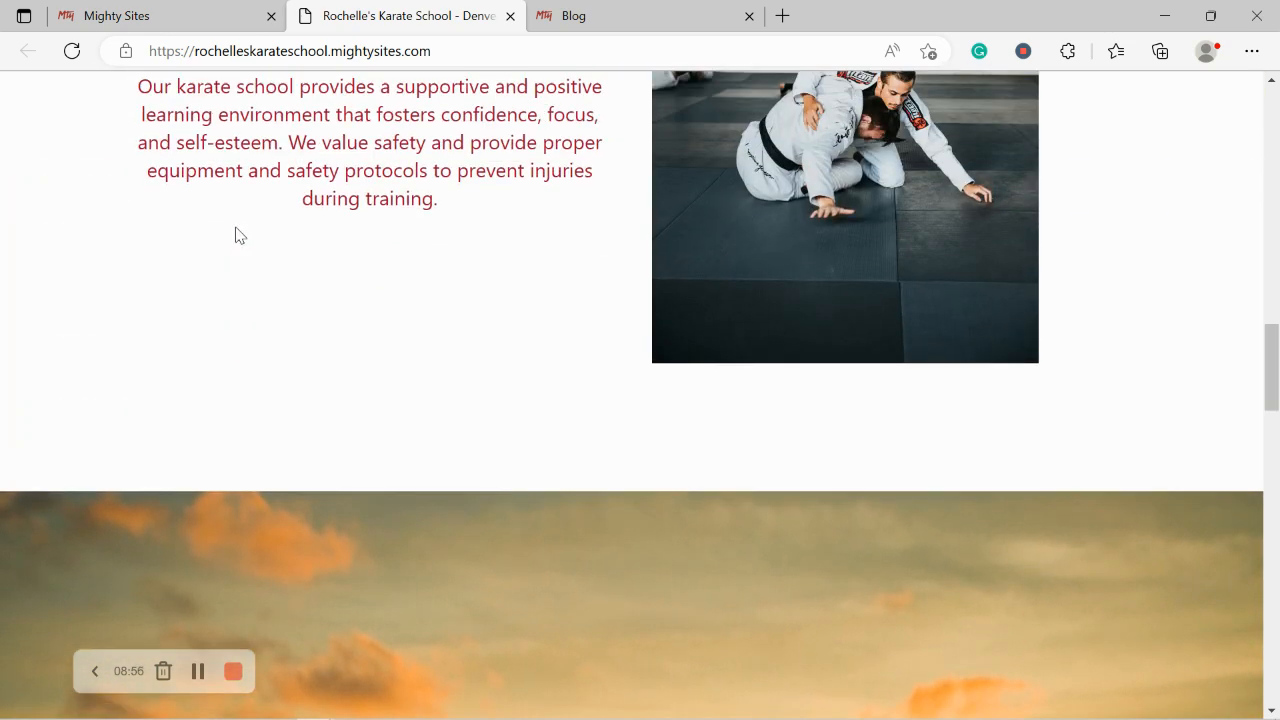
scroll(237, 230, up, 2)
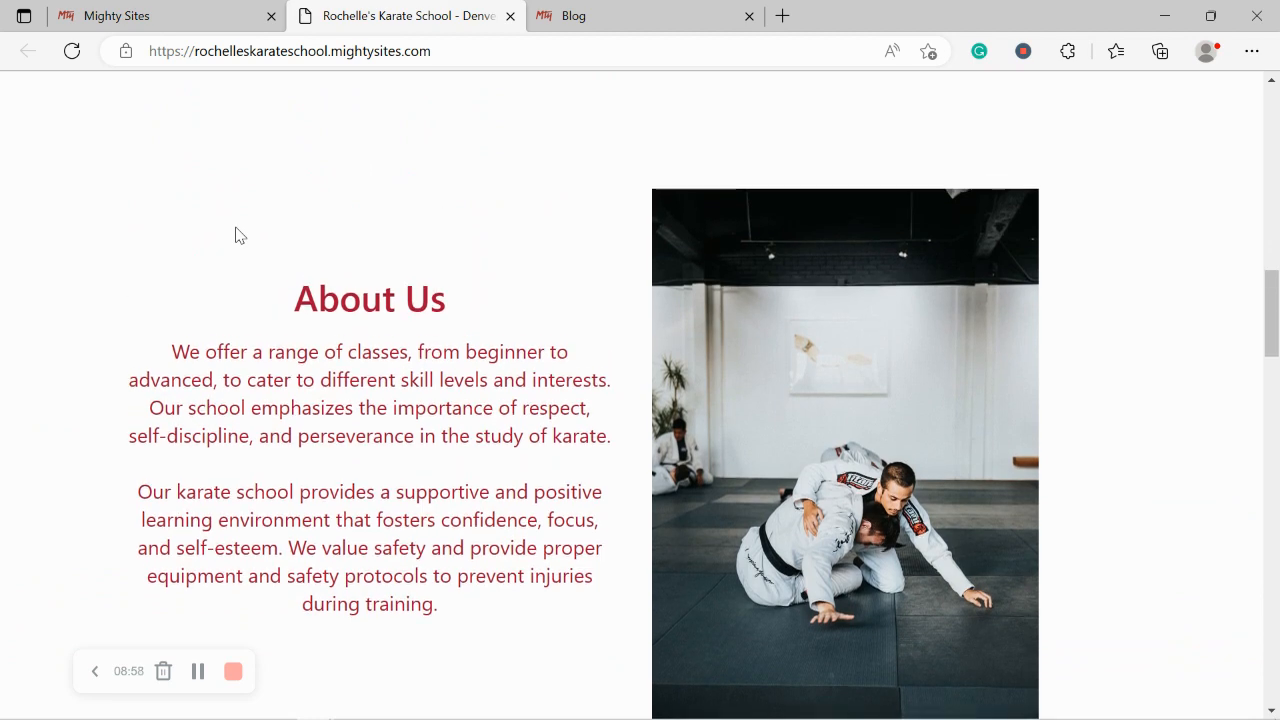
scroll(235, 235, up, 3)
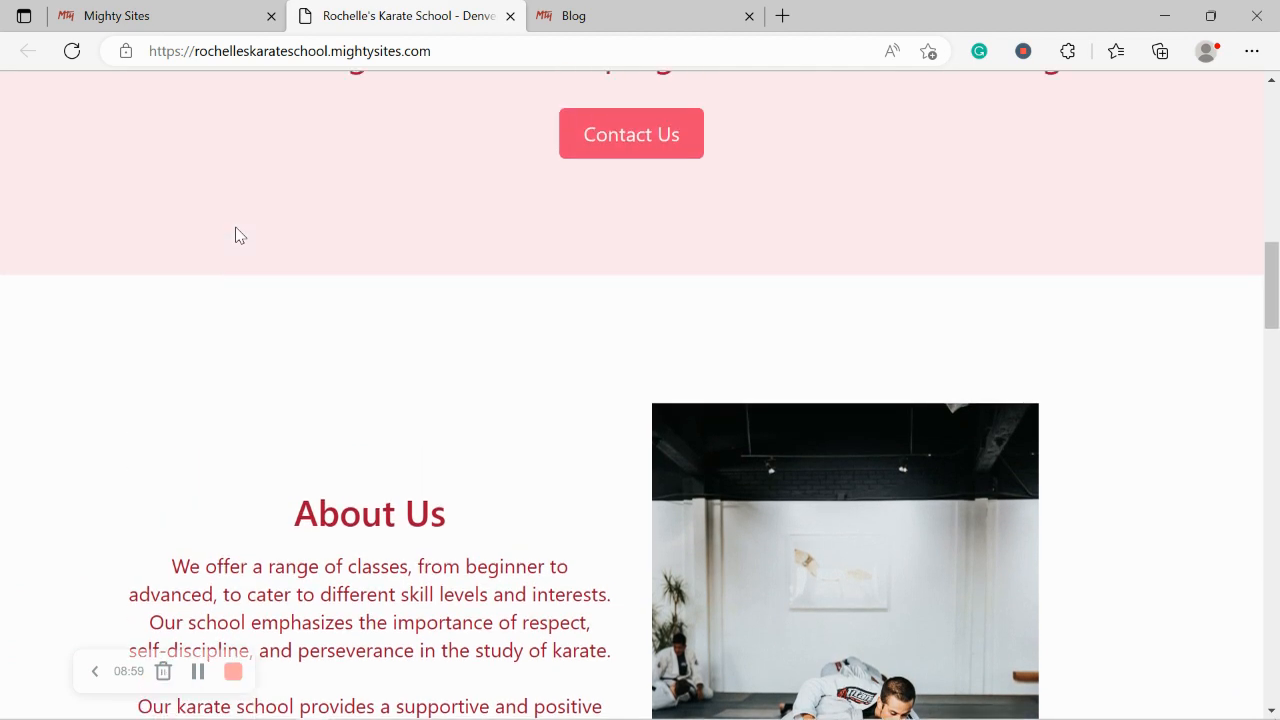
scroll(237, 235, up, 1)
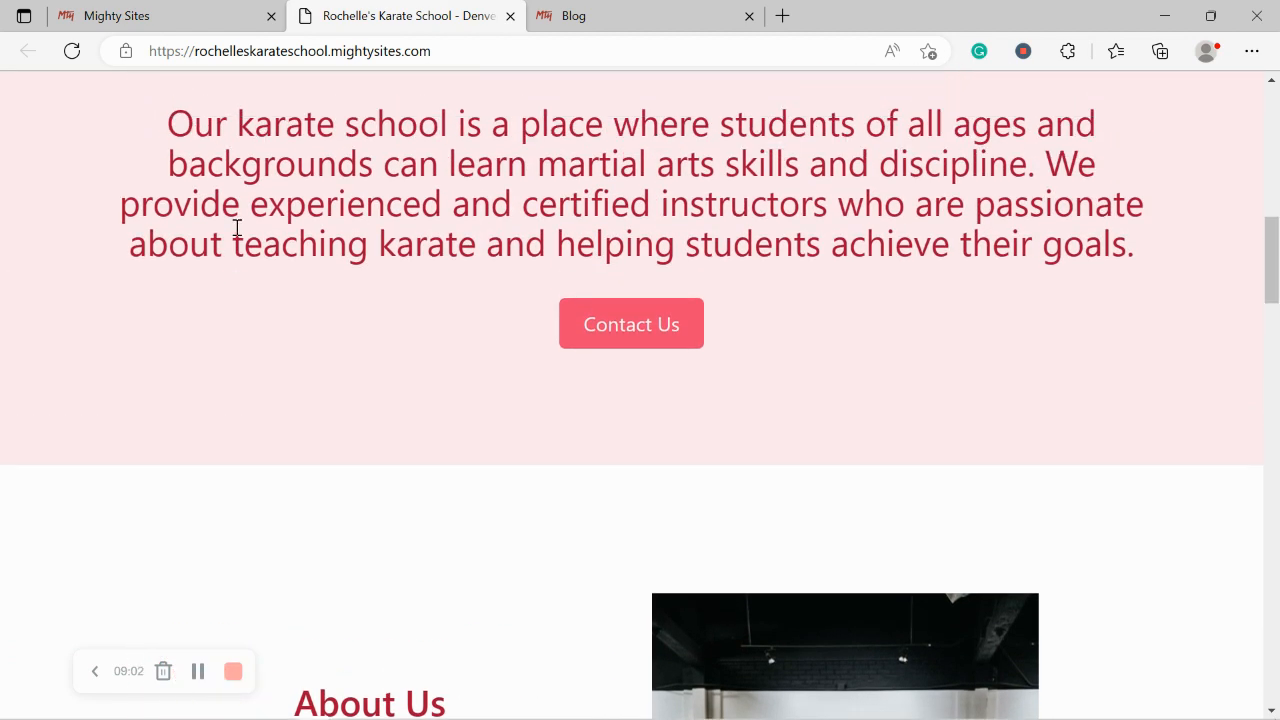
scroll(237, 229, up, 4)
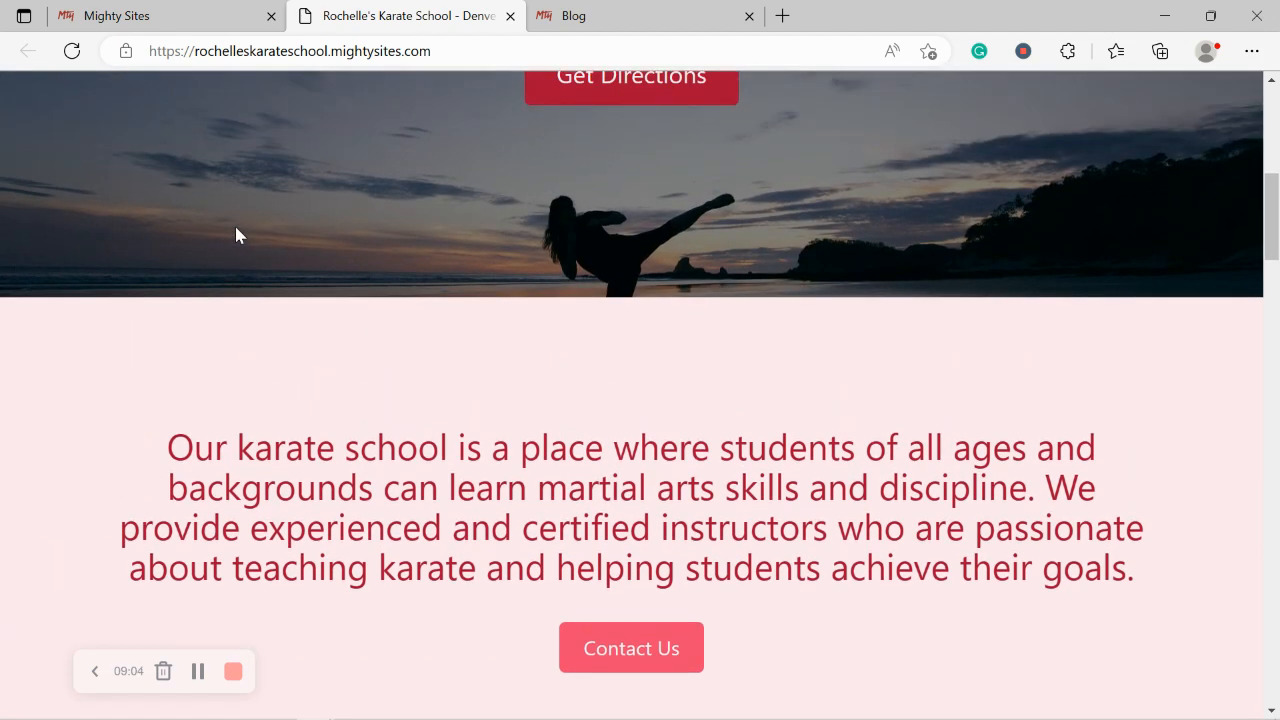
scroll(237, 234, up, 4)
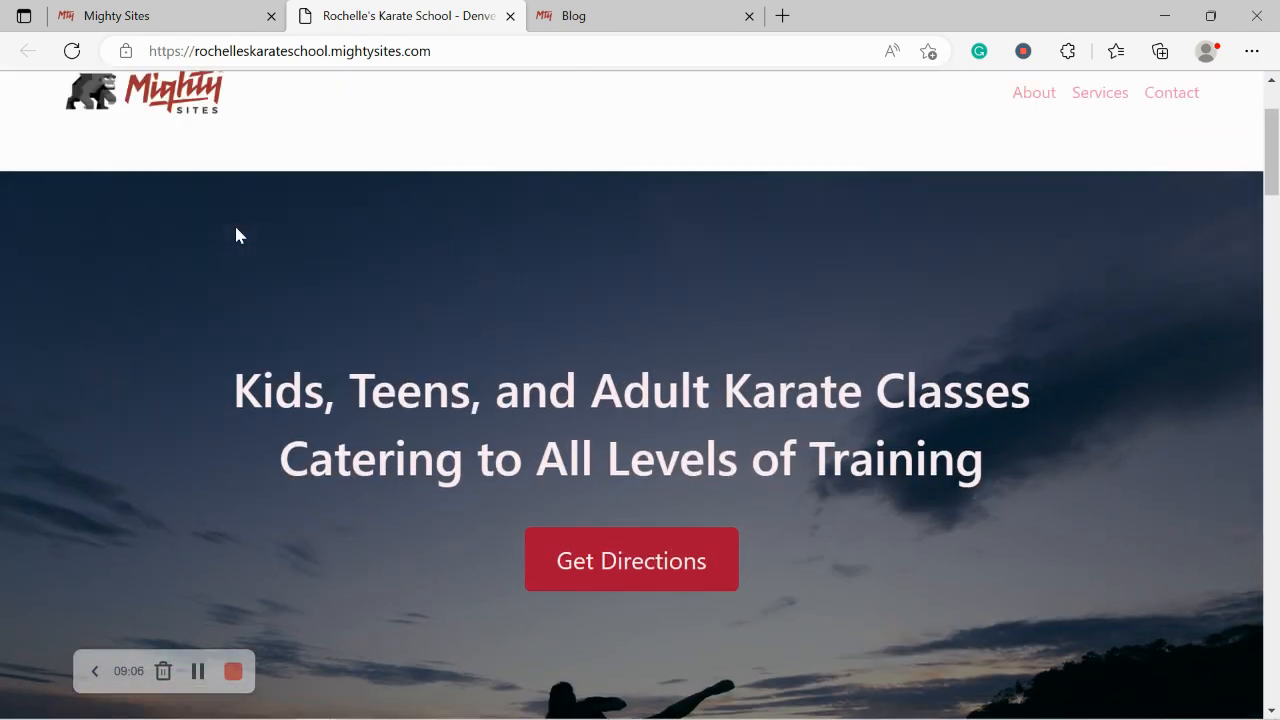